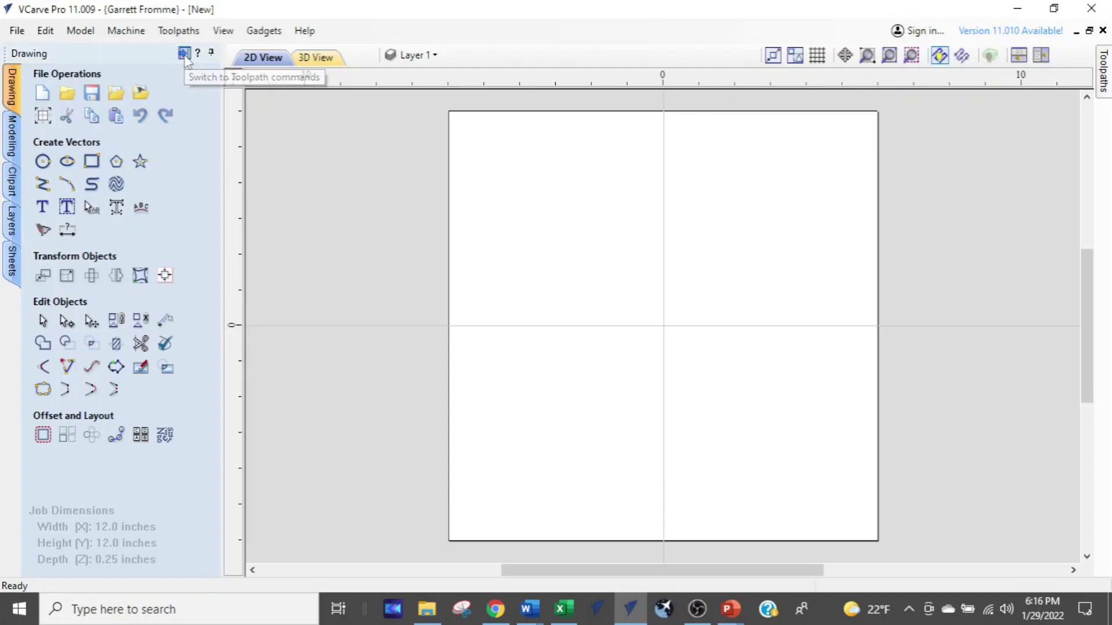
# Open the Tool Database from the Toolpaths tab's Toolpath Operations icons.
pyautogui.click(187, 63)
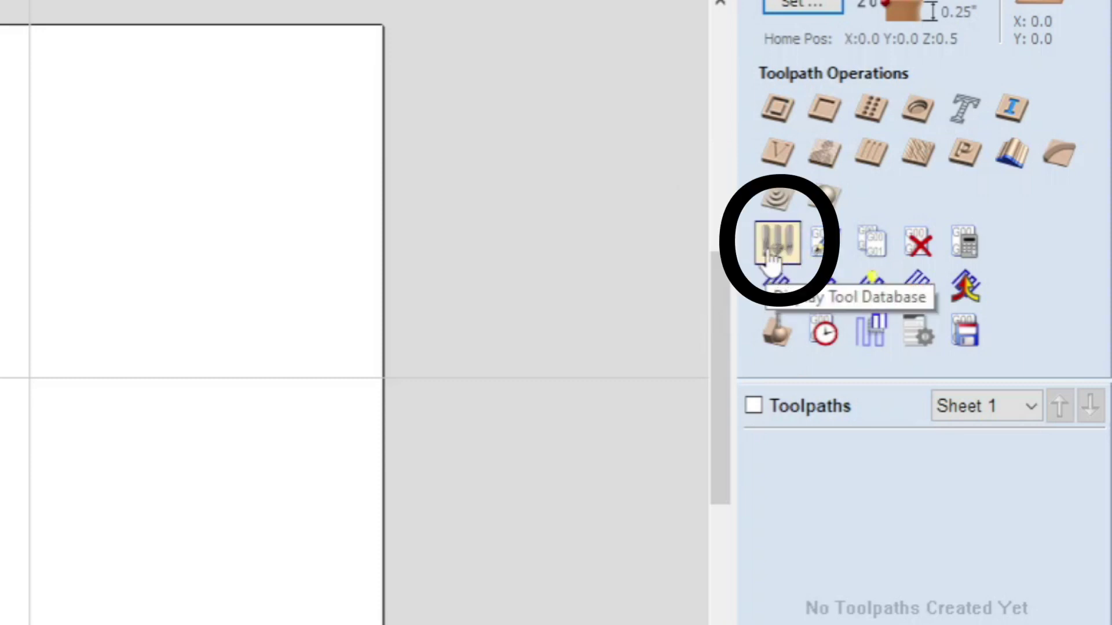
pyautogui.click(775, 249)
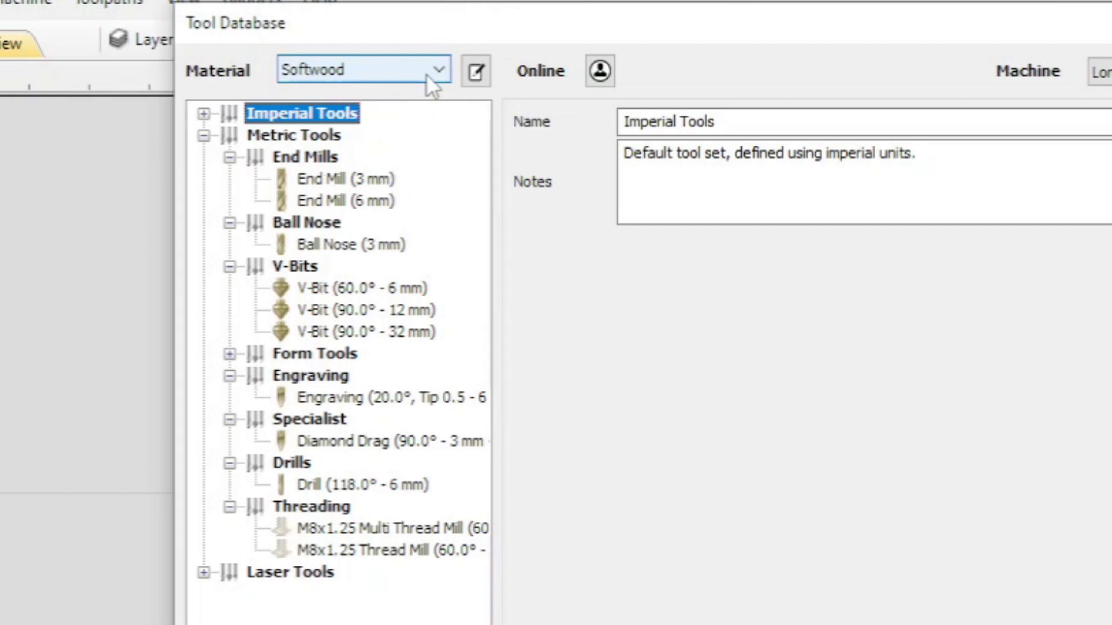
# Set the material to Hardwood and collapse the Metric Tools and Imperial Tools groups.
pyautogui.click(381, 88)
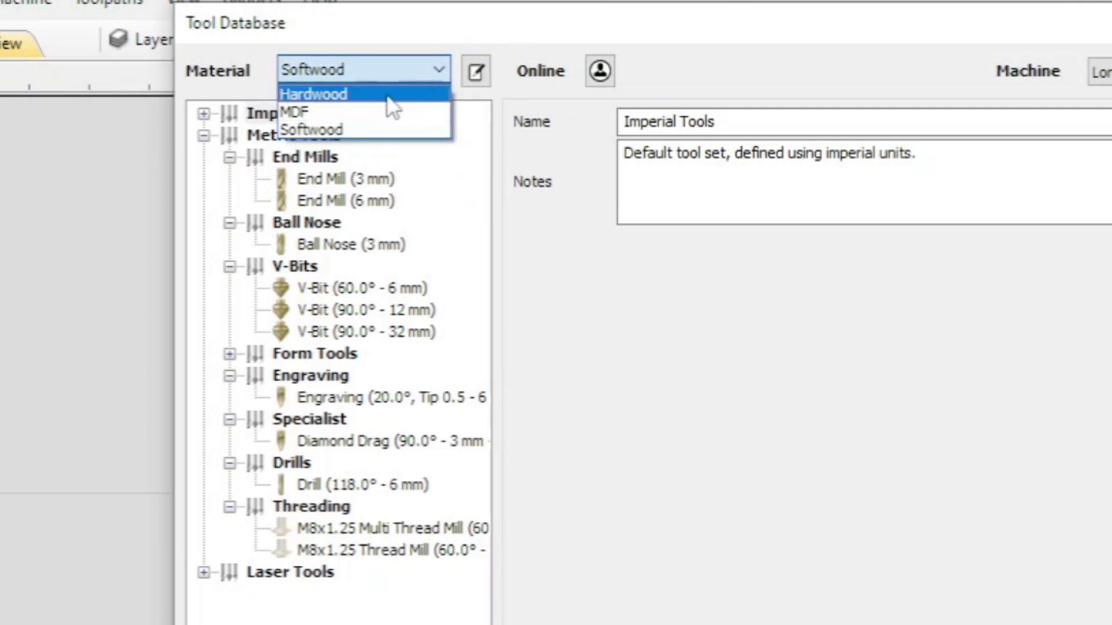
pyautogui.click(355, 96)
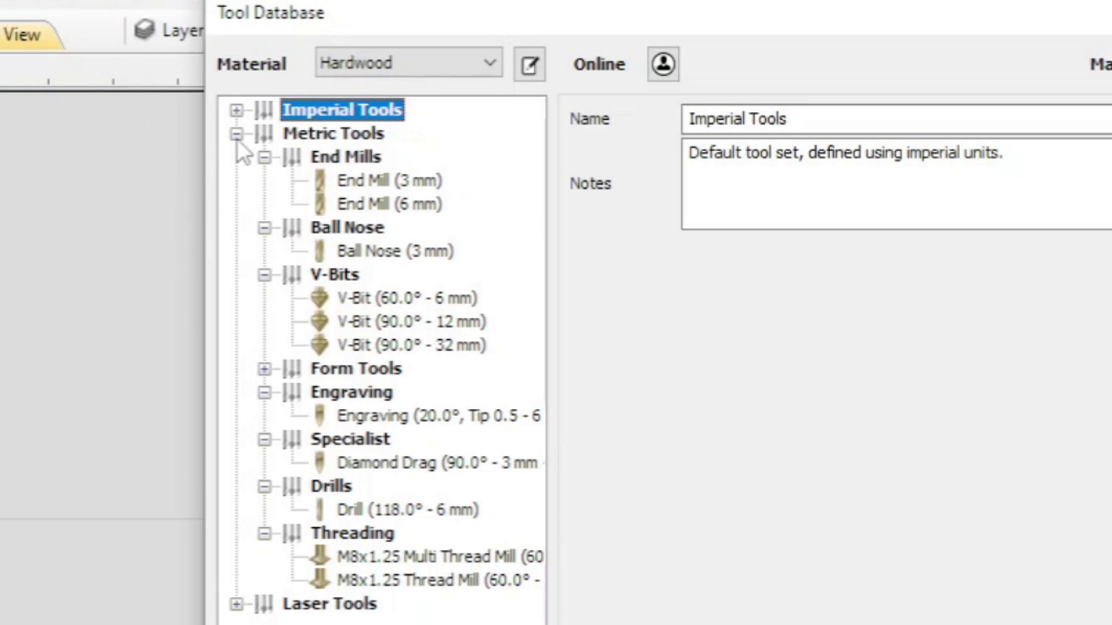
pyautogui.click(236, 135)
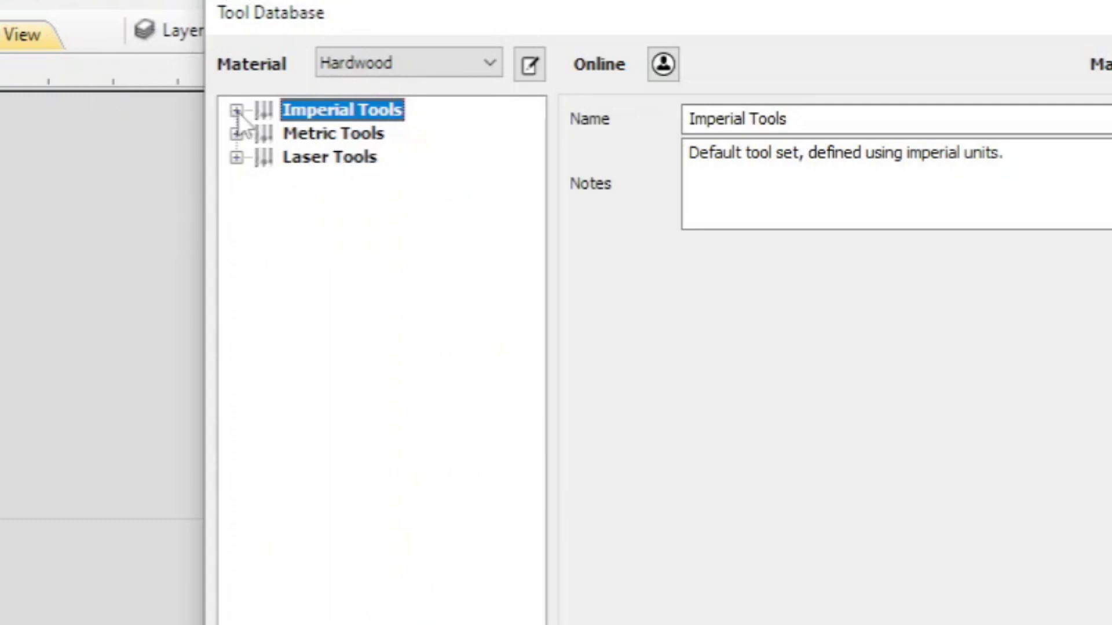
pyautogui.click(236, 111)
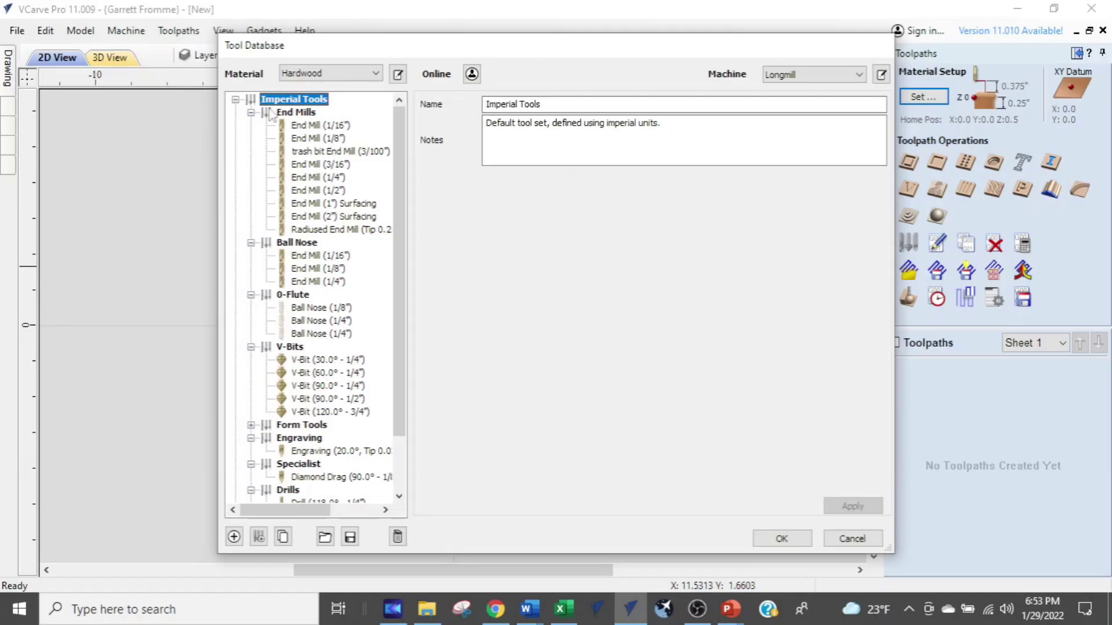
pyautogui.click(236, 109)
pyautogui.click(235, 100)
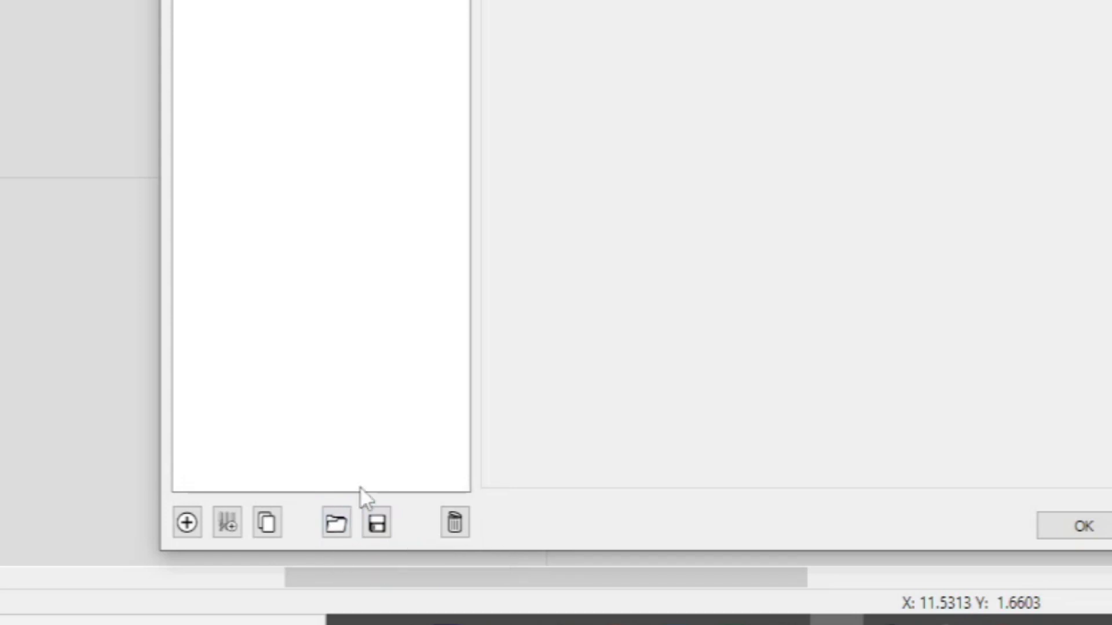
# Open 'IDC Woodcraft Tool Databas for Vectric' from the Downloads folder for import.
pyautogui.click(336, 523)
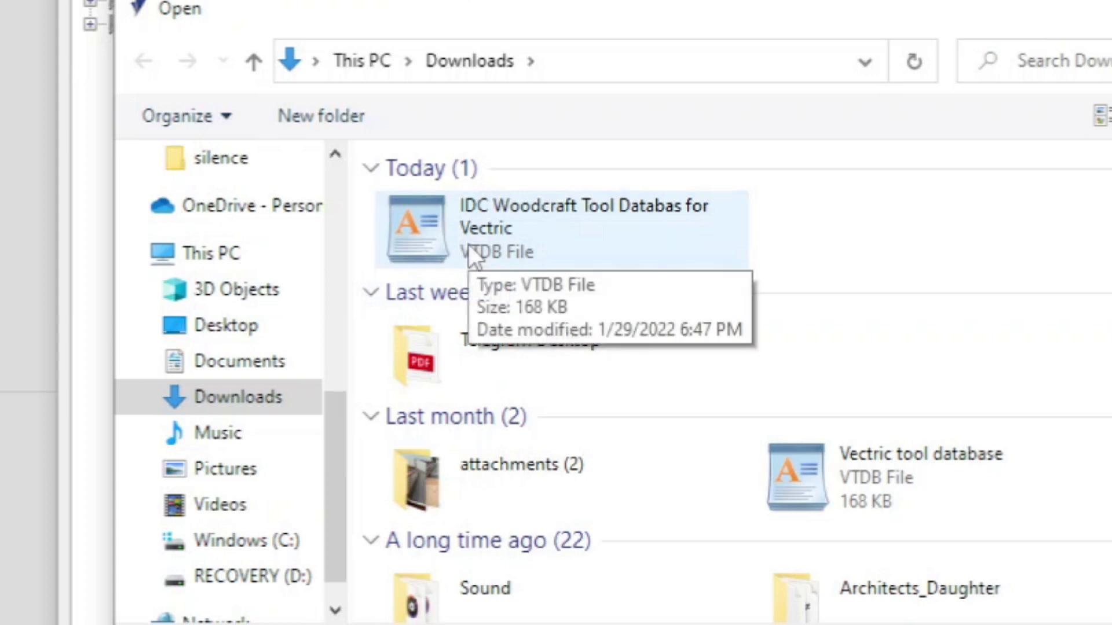
pyautogui.click(274, 407)
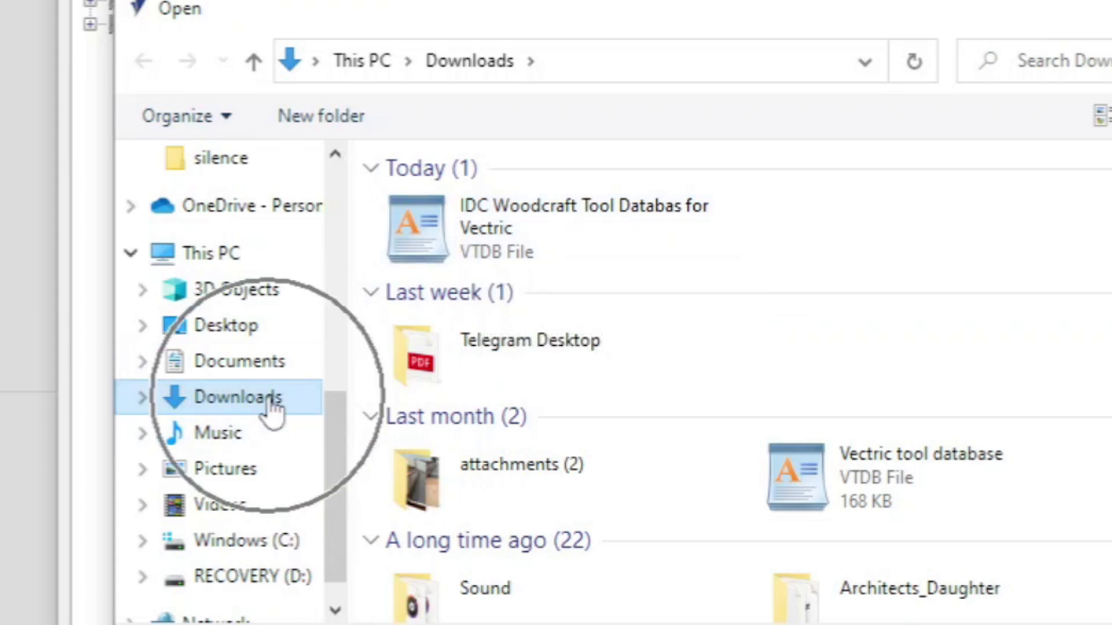
pyautogui.click(483, 262)
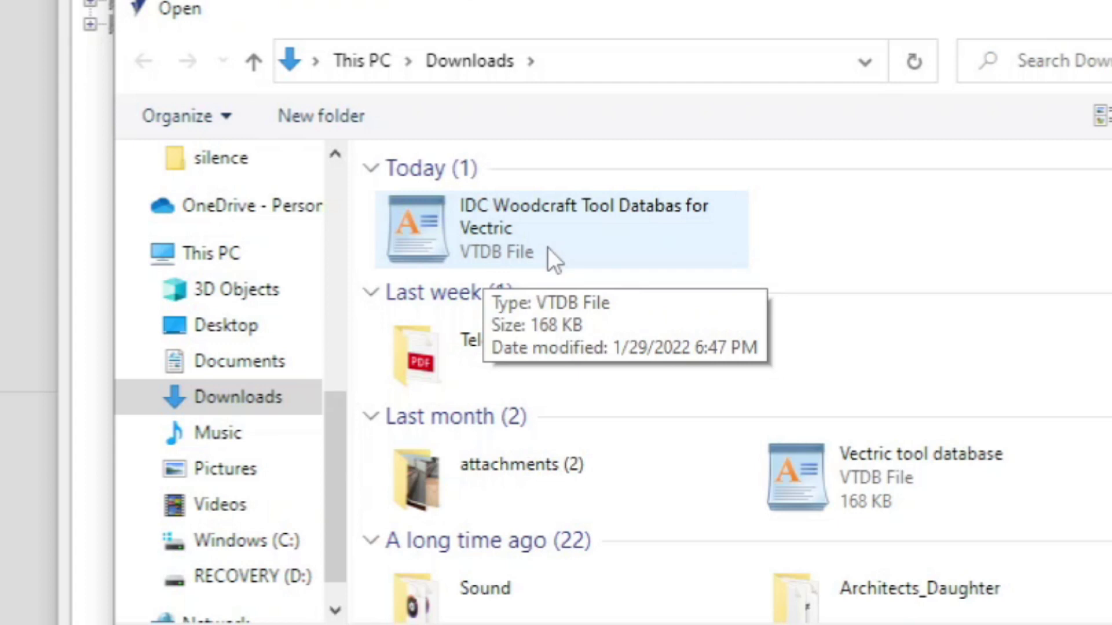
pyautogui.click(449, 231)
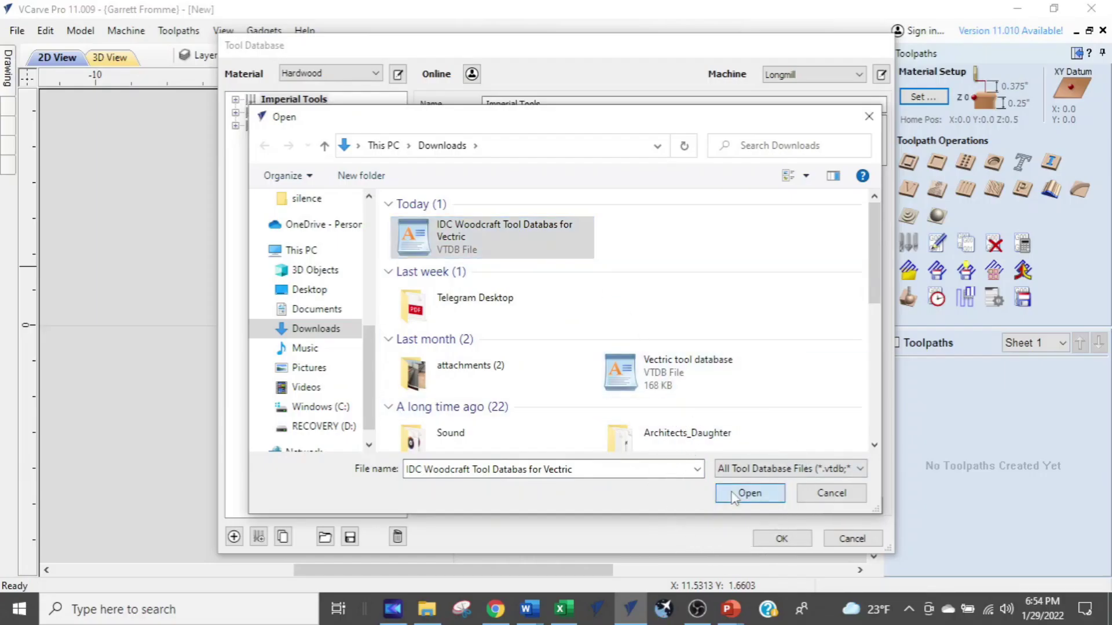
pyautogui.click(749, 494)
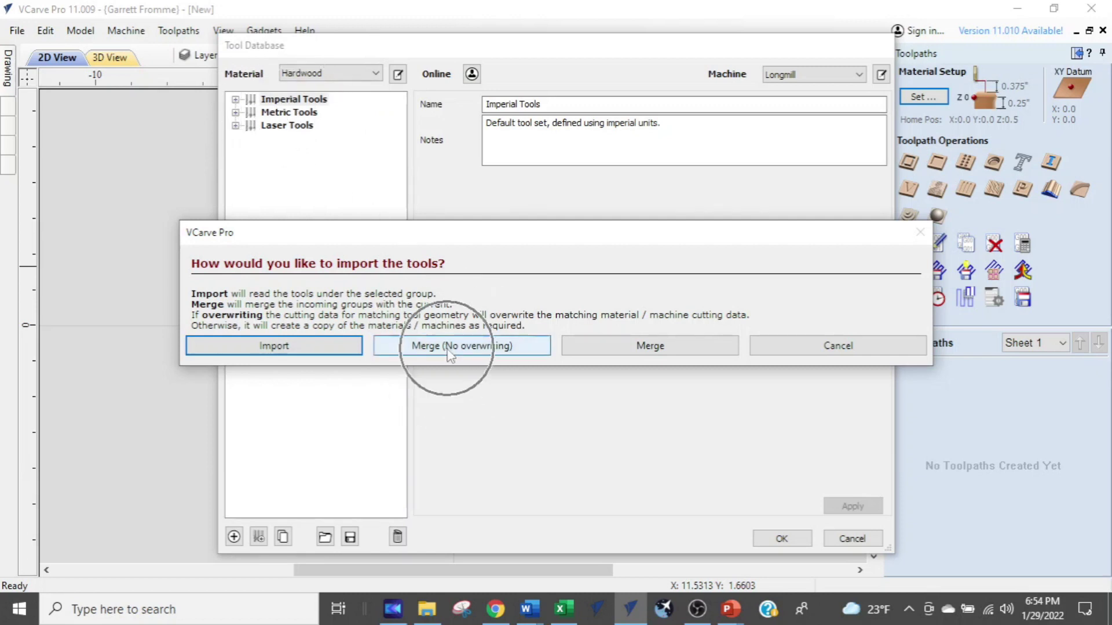
# Choose Merge (No overwriting) to bring in the IDC Performance CNC Bits group.
pyautogui.click(527, 350)
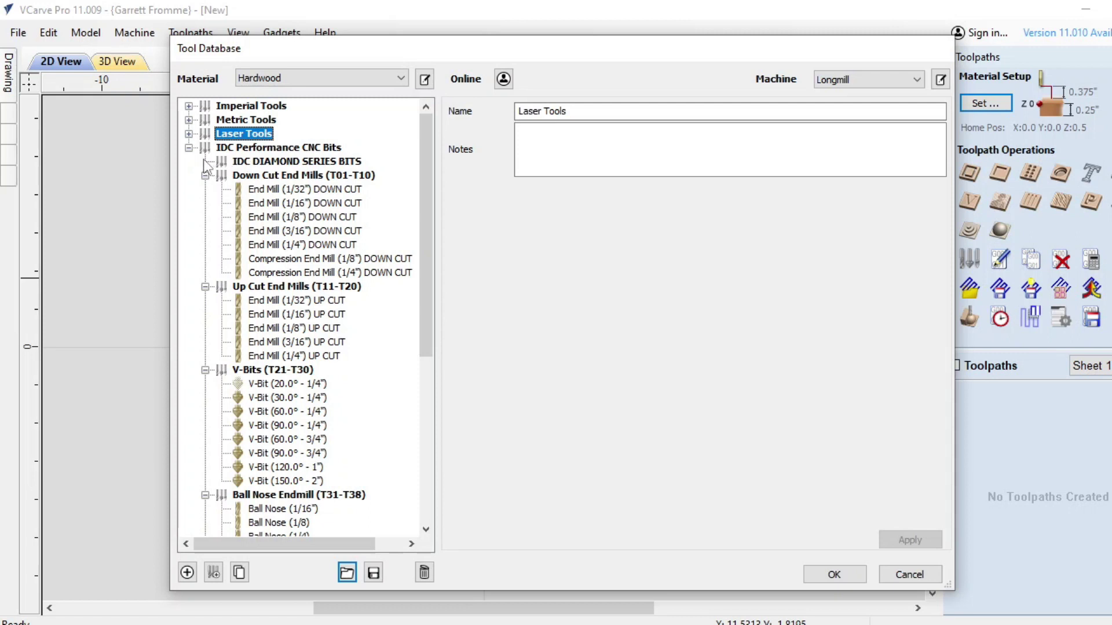
# Compare the top-level groups' notes, ending with IDC Performance CNC Bits expanded.
pyautogui.click(307, 152)
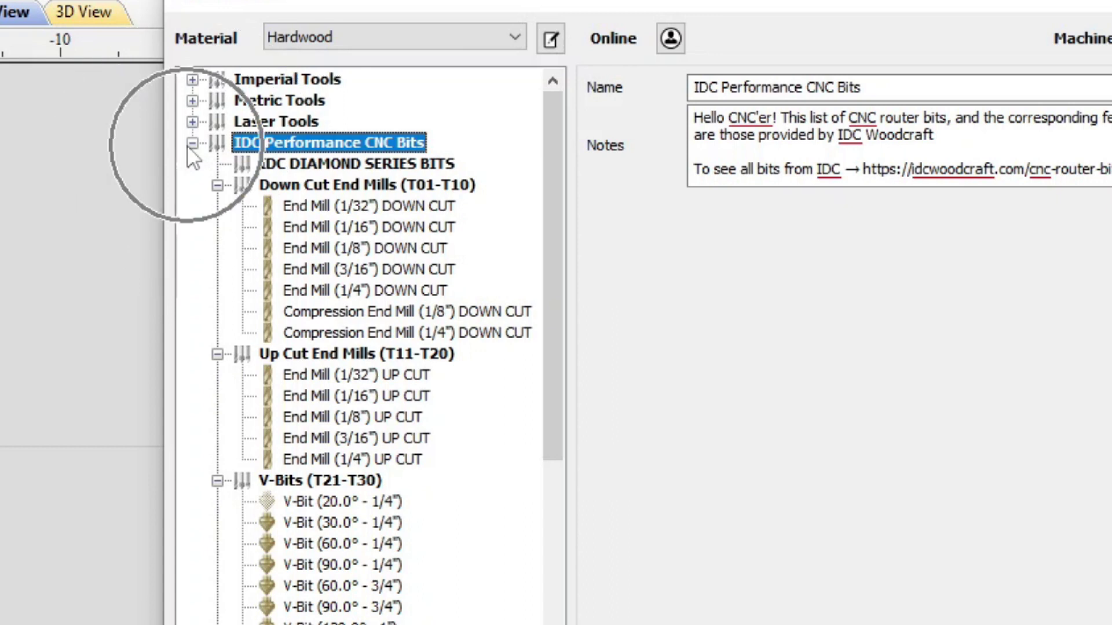
pyautogui.click(192, 143)
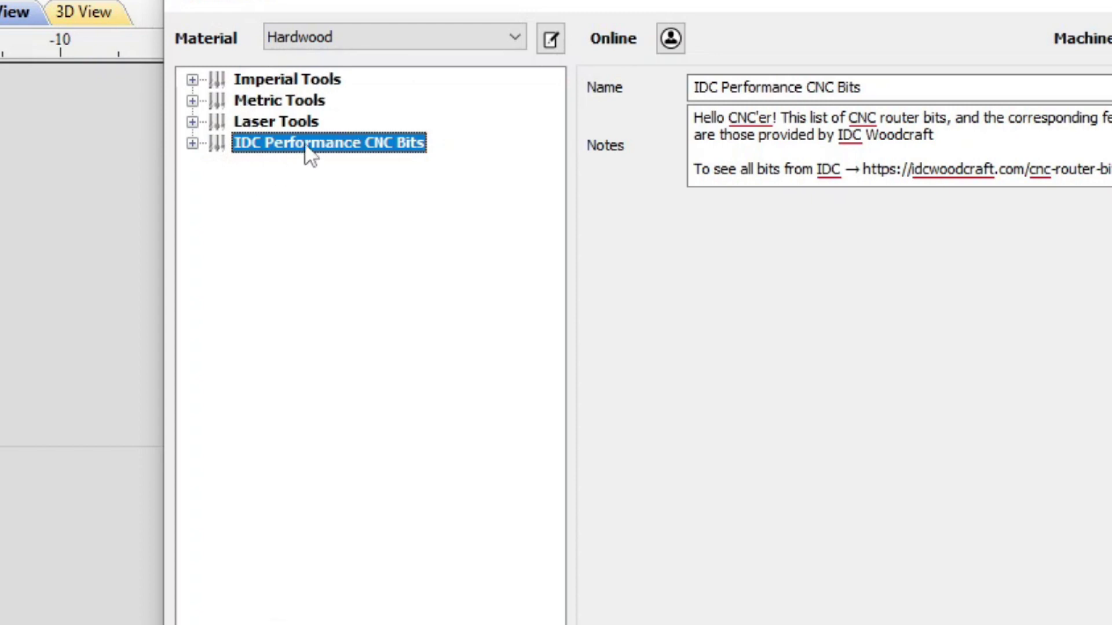
pyautogui.click(296, 81)
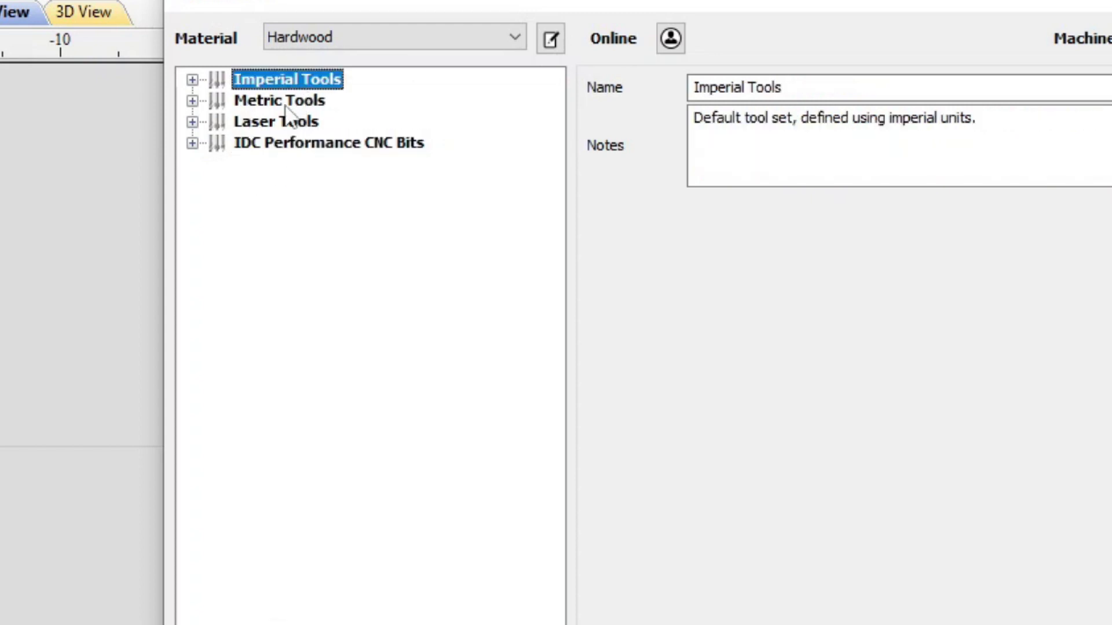
pyautogui.click(286, 104)
pyautogui.click(285, 122)
pyautogui.click(288, 146)
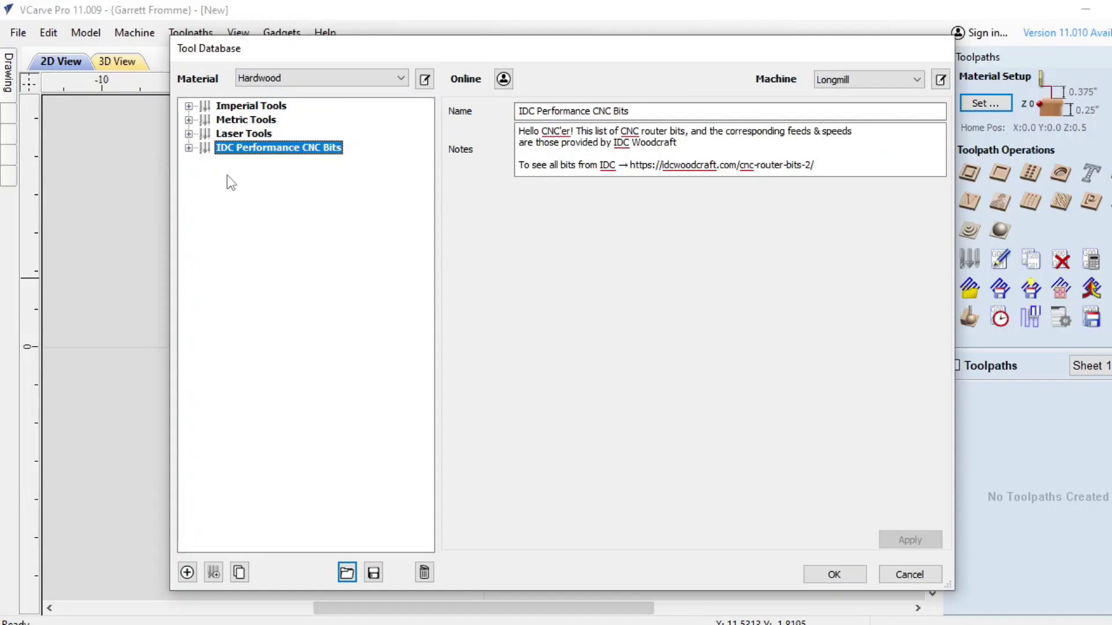
pyautogui.click(189, 148)
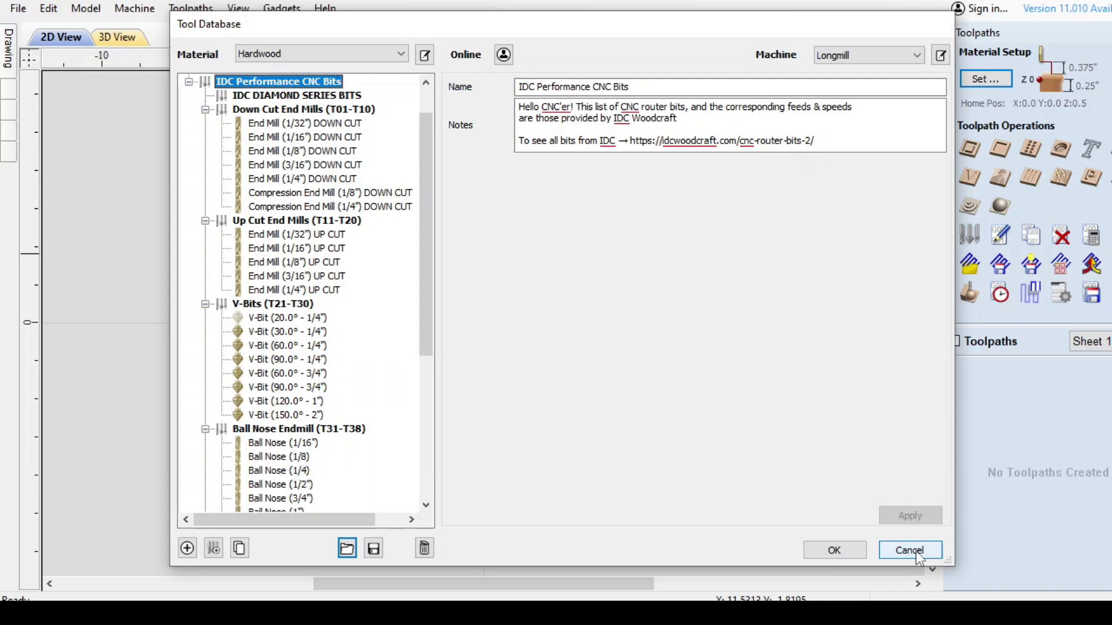
# Close and reopen the Tool Database repeatedly to confirm the IDC bits stayed merged.
pyautogui.click(832, 553)
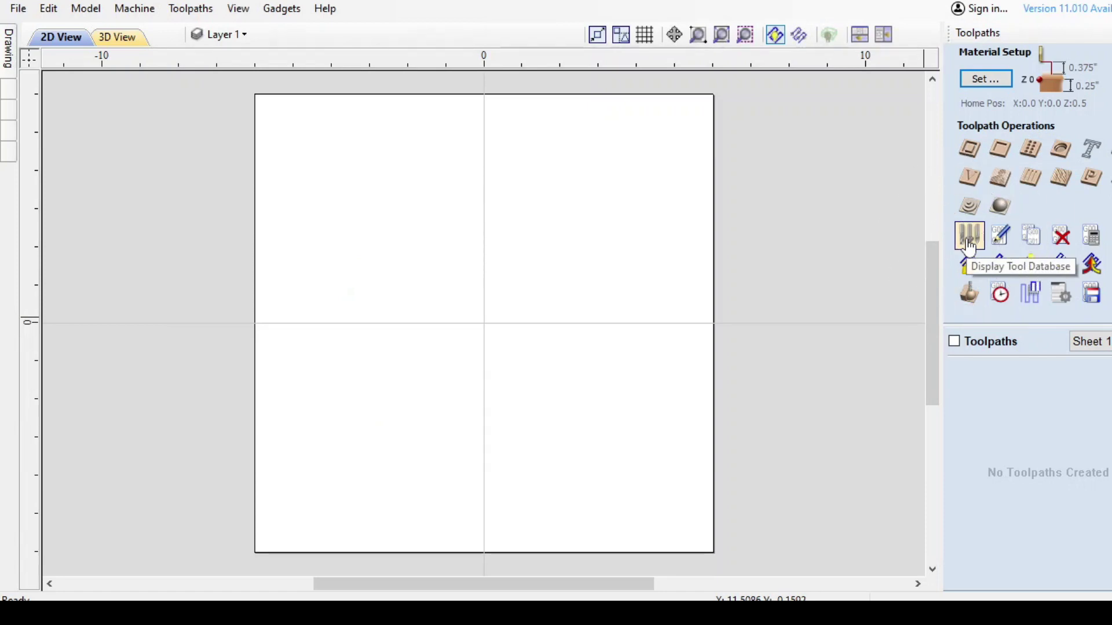
pyautogui.click(967, 243)
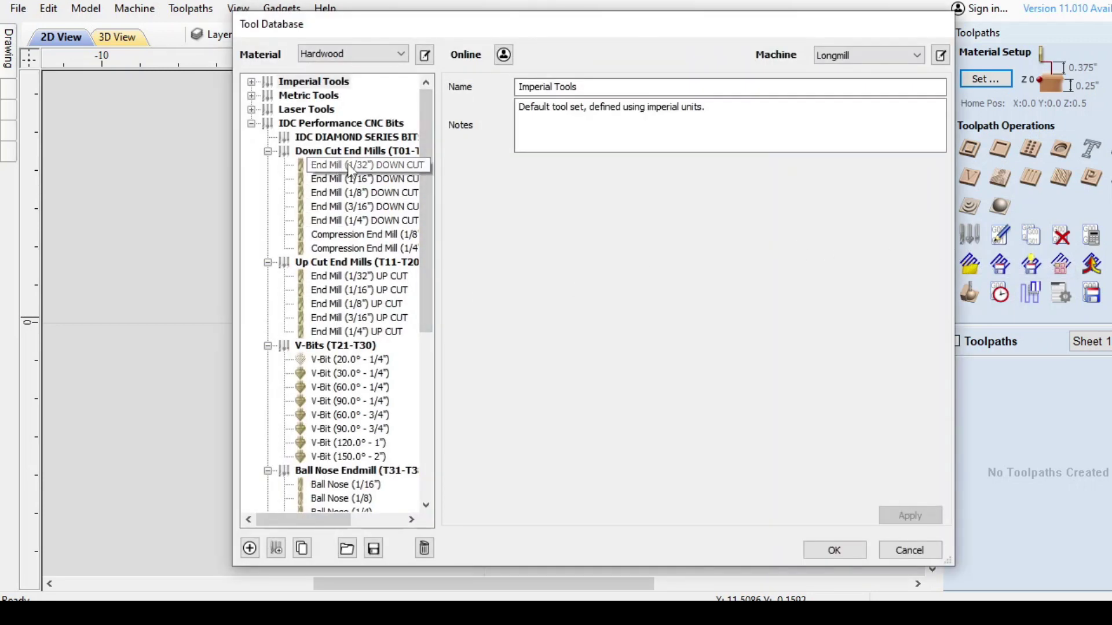
pyautogui.click(252, 124)
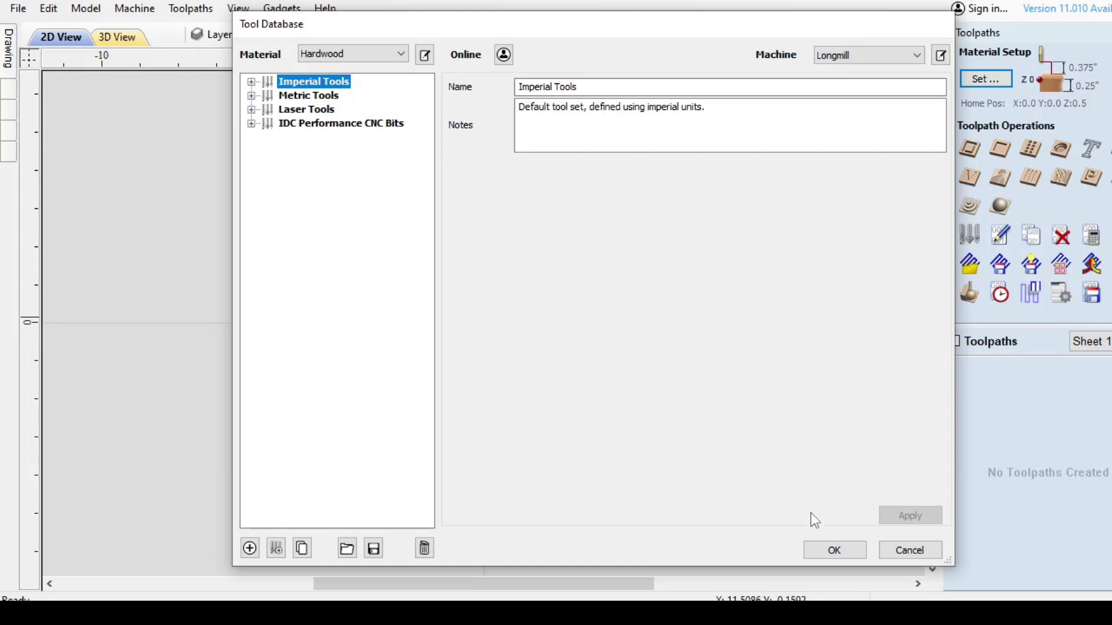
pyautogui.click(834, 552)
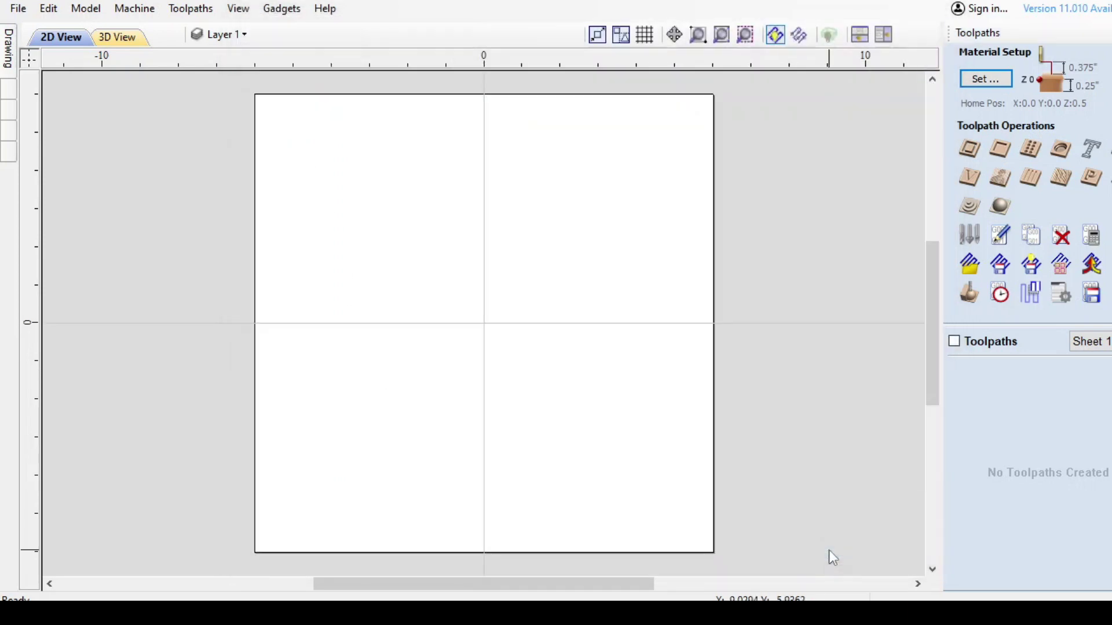
pyautogui.click(970, 234)
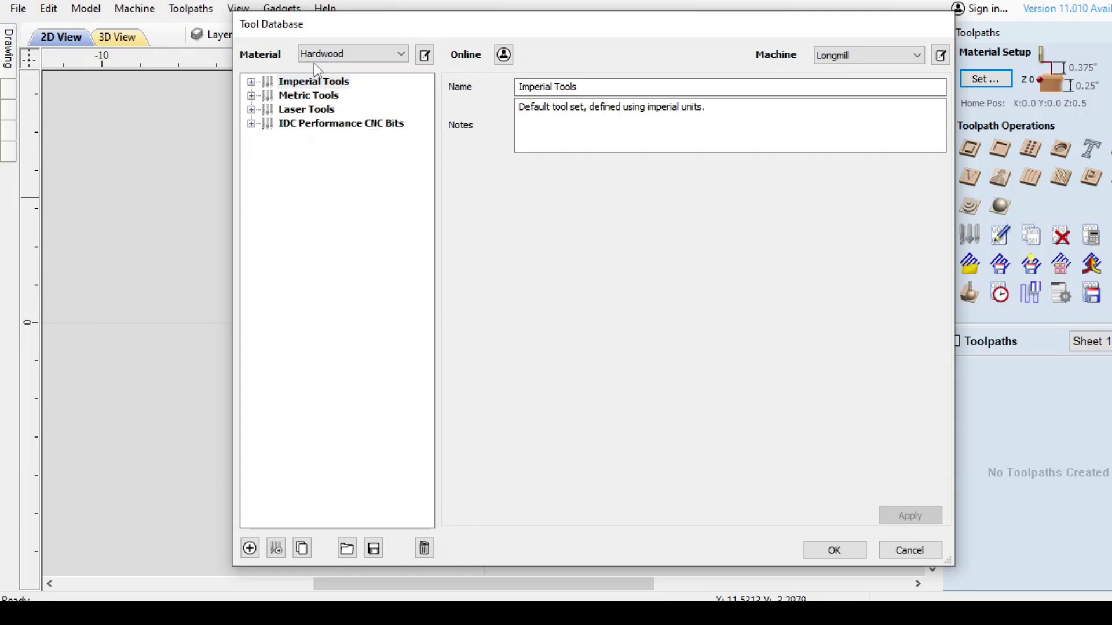
pyautogui.click(251, 124)
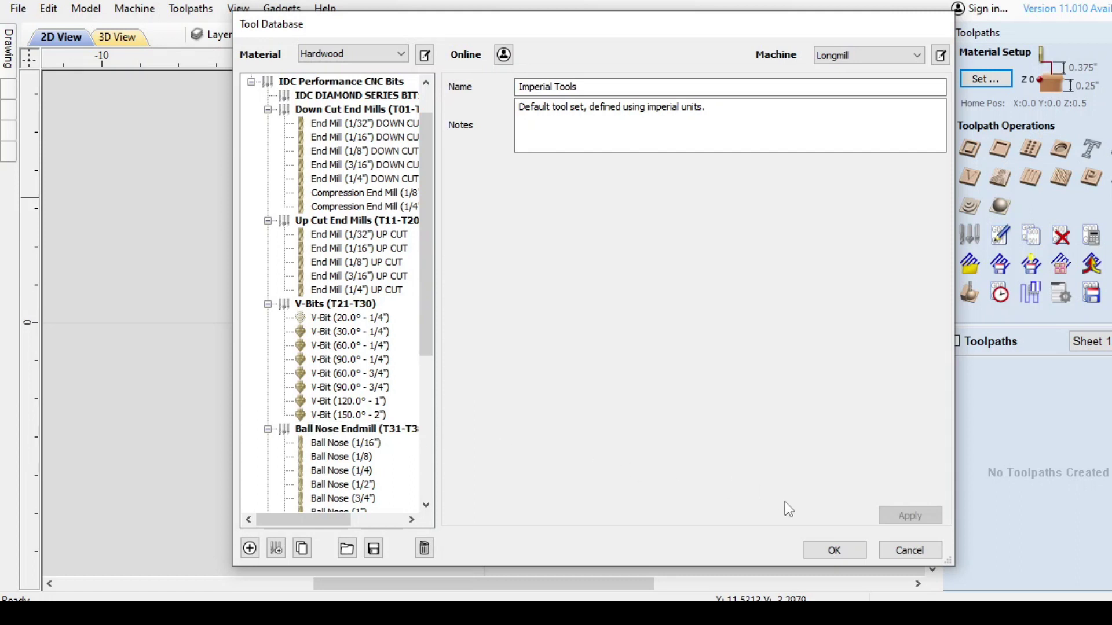
pyautogui.click(825, 548)
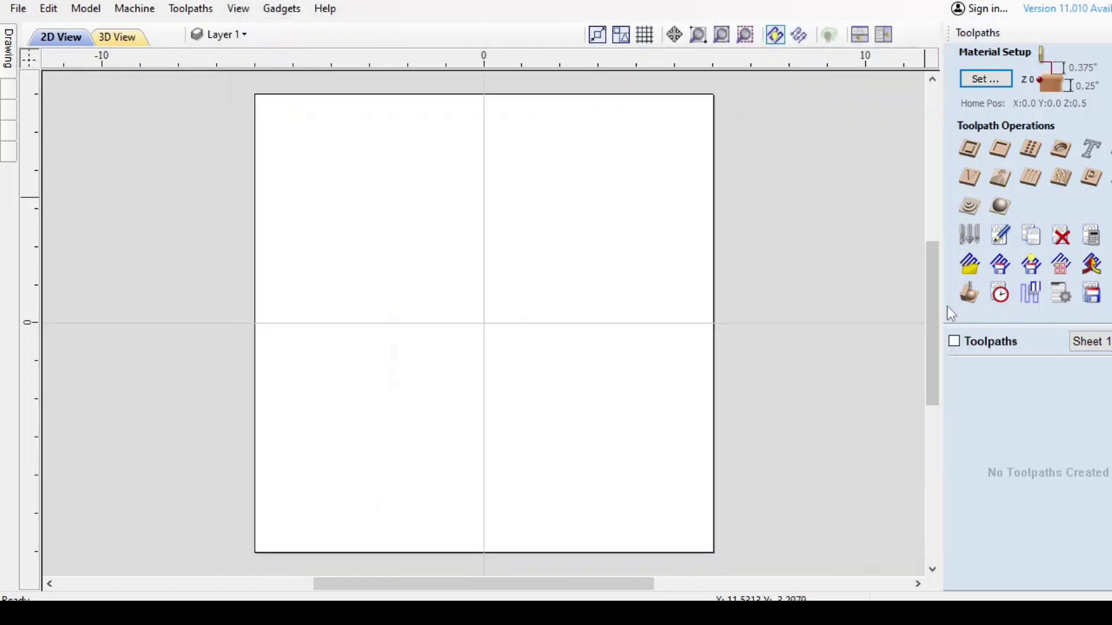
pyautogui.click(969, 234)
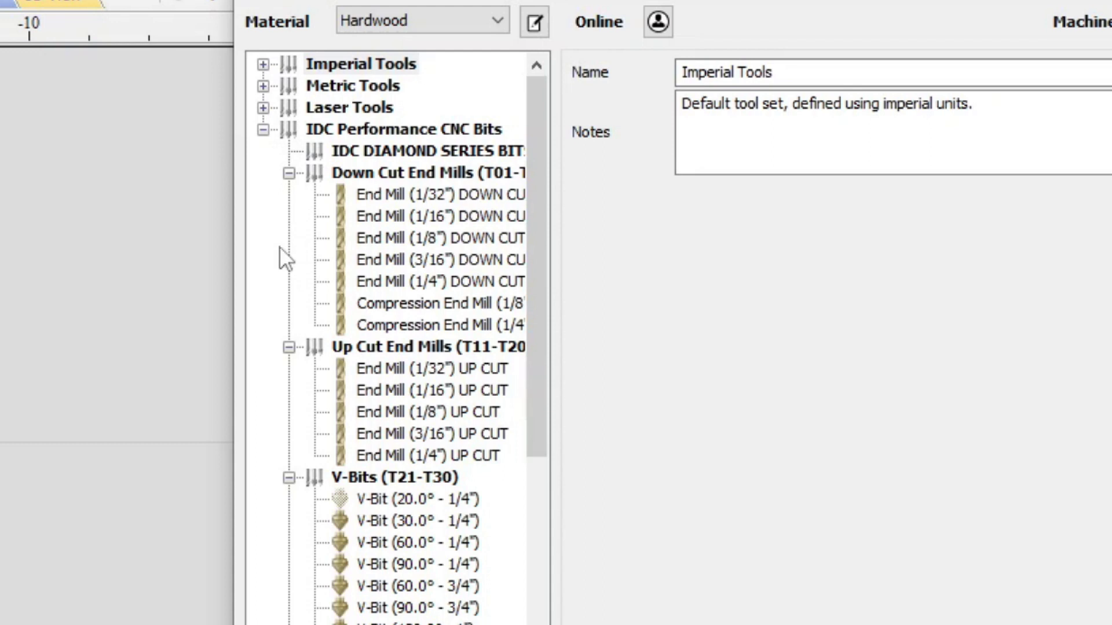
# Drag the splitter to widen the tool tree for full bit names, then close the database.
pyautogui.click(247, 258)
pyautogui.click(232, 259)
pyautogui.moveTo(234, 257); pyautogui.dragTo(114, 248)
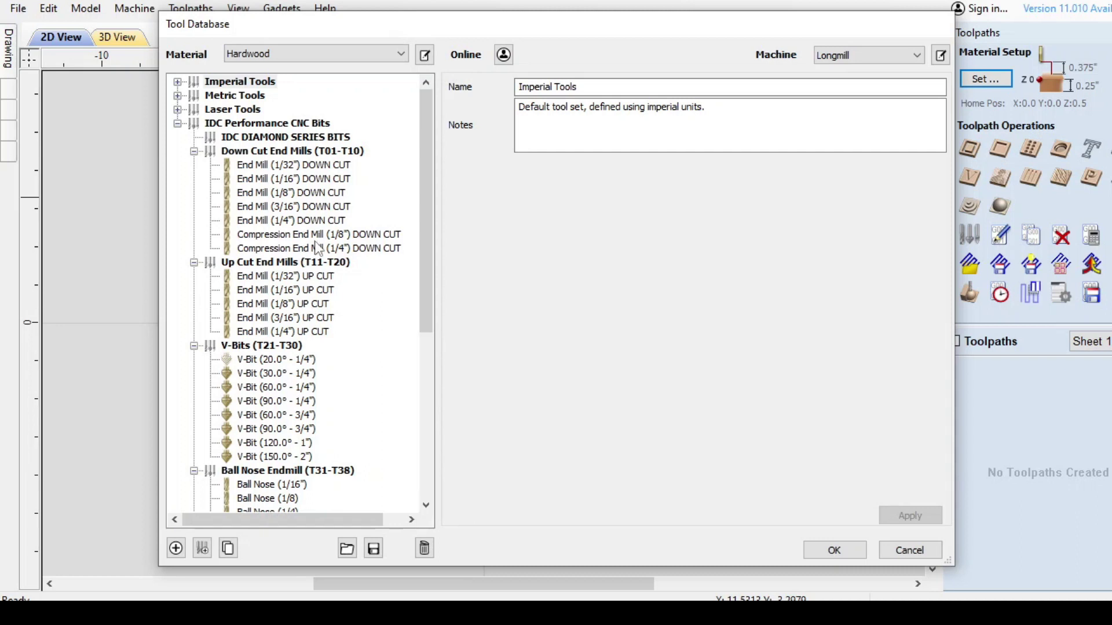
pyautogui.click(833, 550)
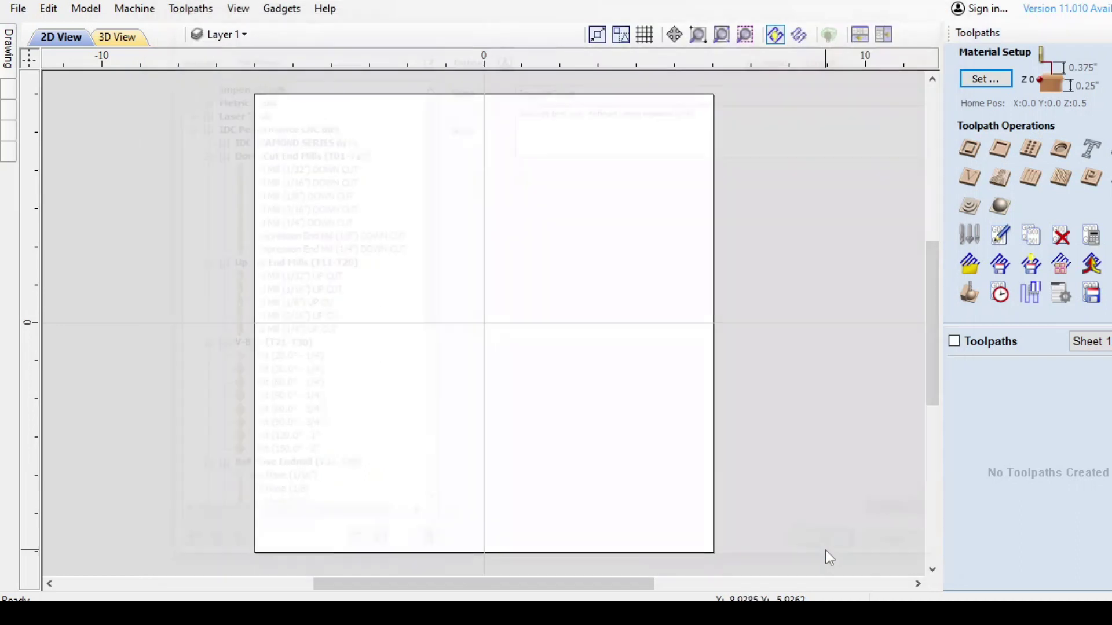
# Reopen the Tool Database and drag its edge outward to widen the tree pane.
pyautogui.click(969, 234)
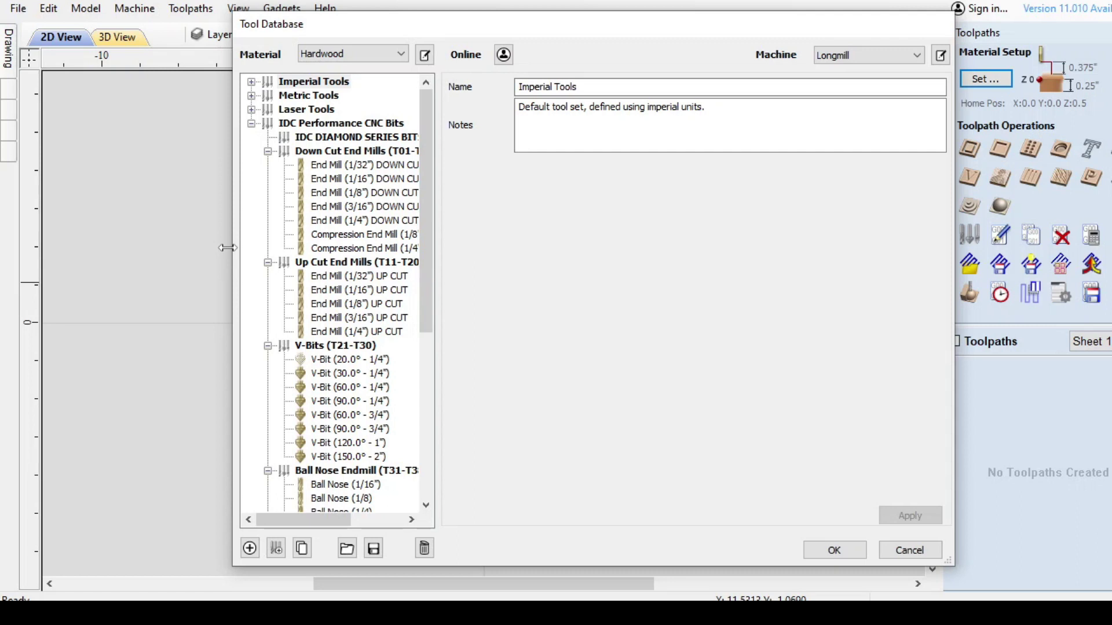
pyautogui.moveTo(226, 248); pyautogui.dragTo(162, 248)
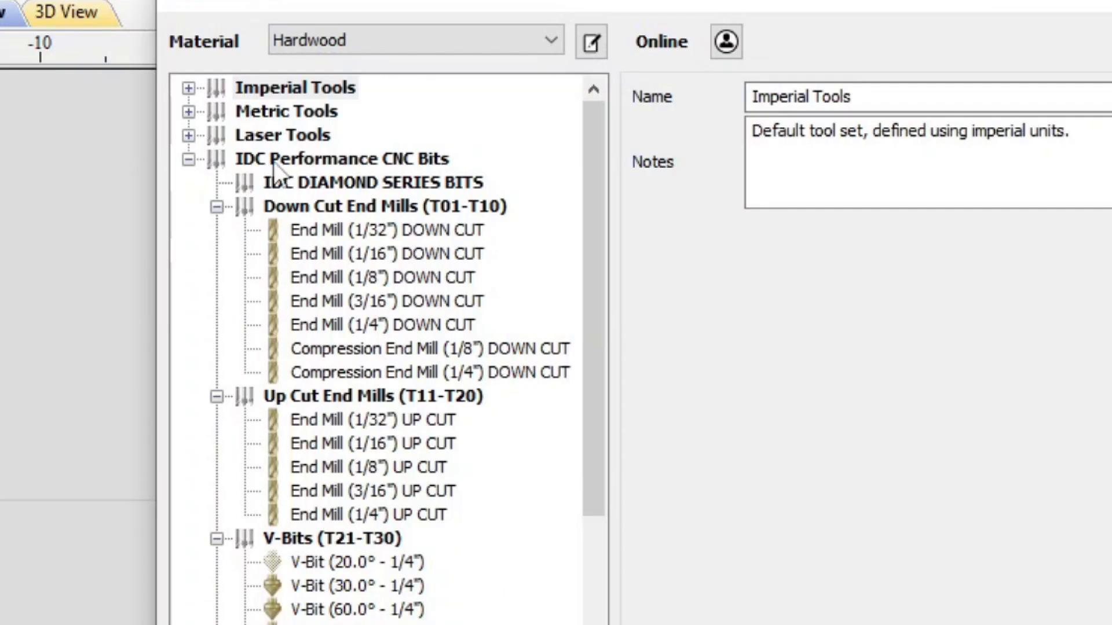
# Collapse IDC Performance CNC Bits and reorder the groups so it sits above Imperial Tools.
pyautogui.click(269, 121)
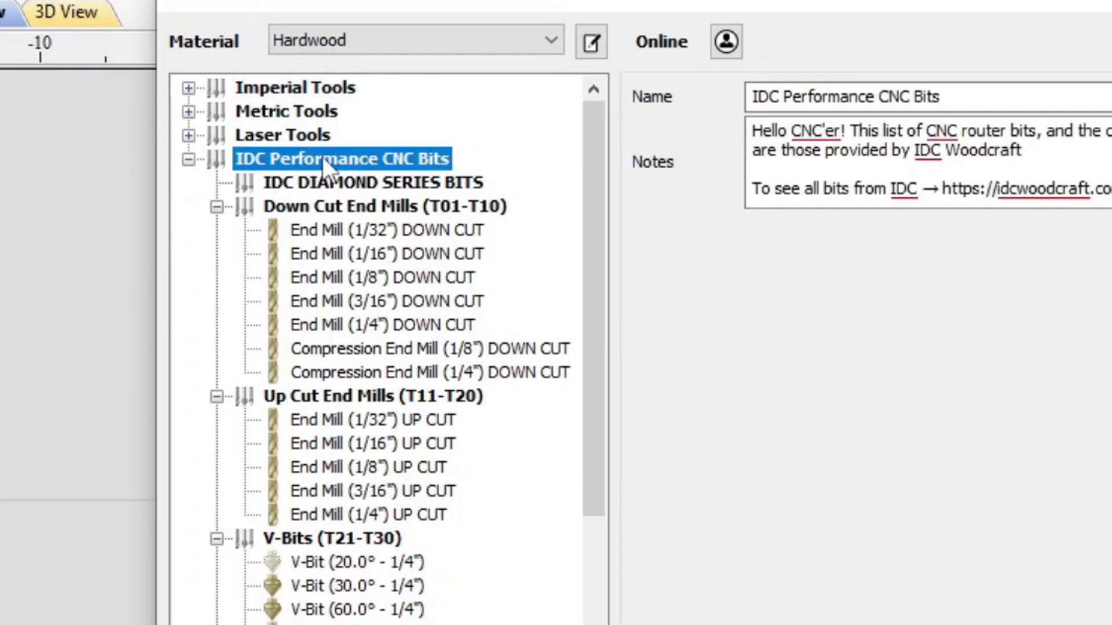
pyautogui.click(185, 161)
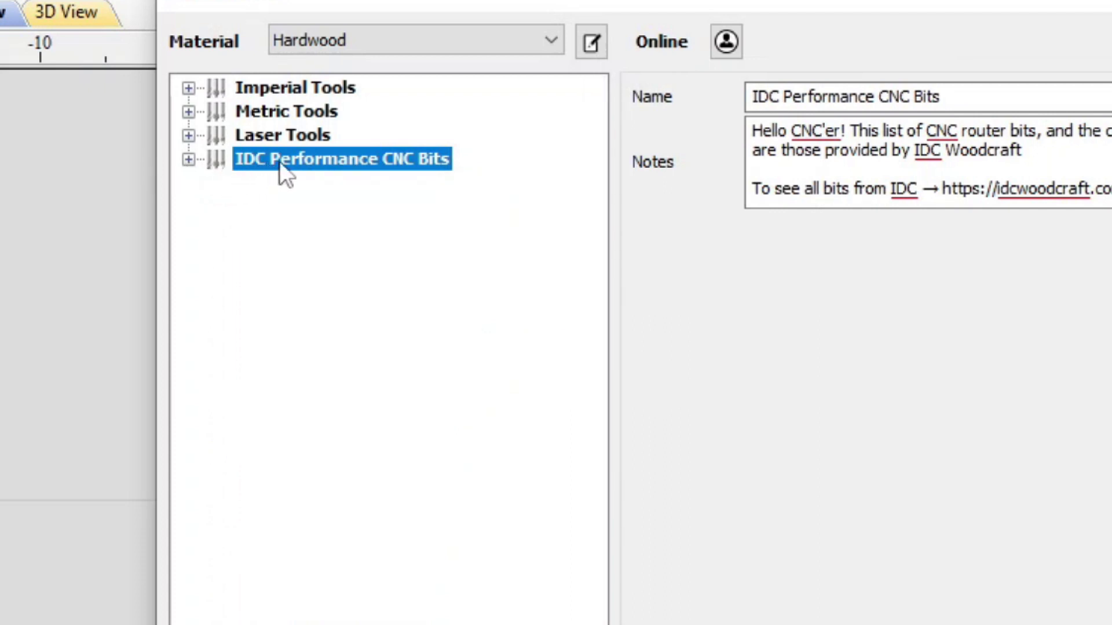
pyautogui.moveTo(307, 163); pyautogui.dragTo(254, 93)
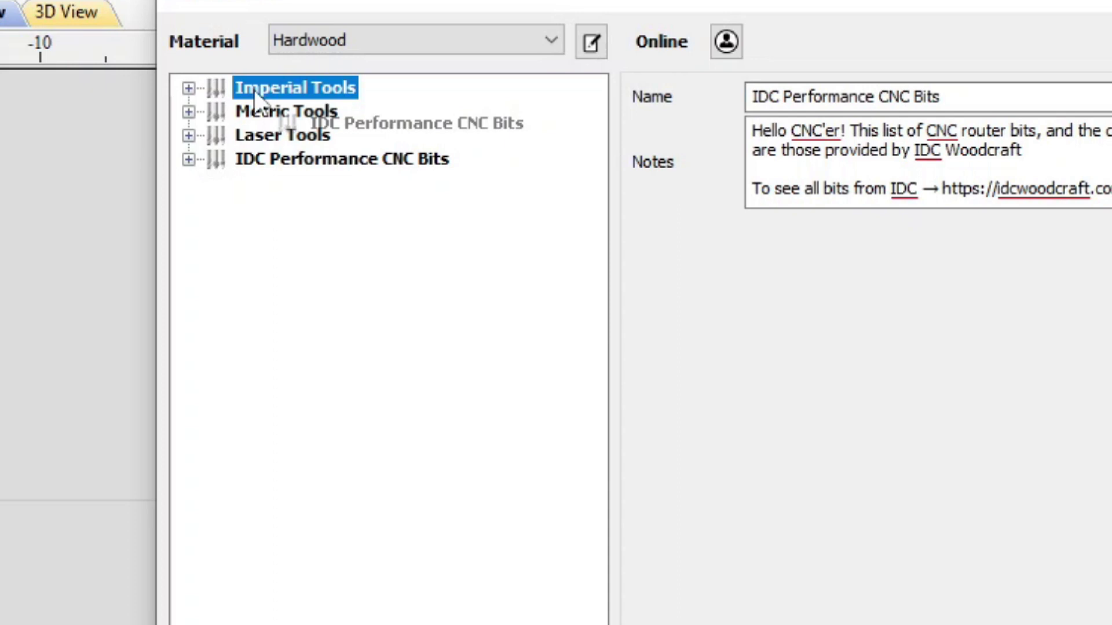
pyautogui.moveTo(255, 90); pyautogui.dragTo(253, 90)
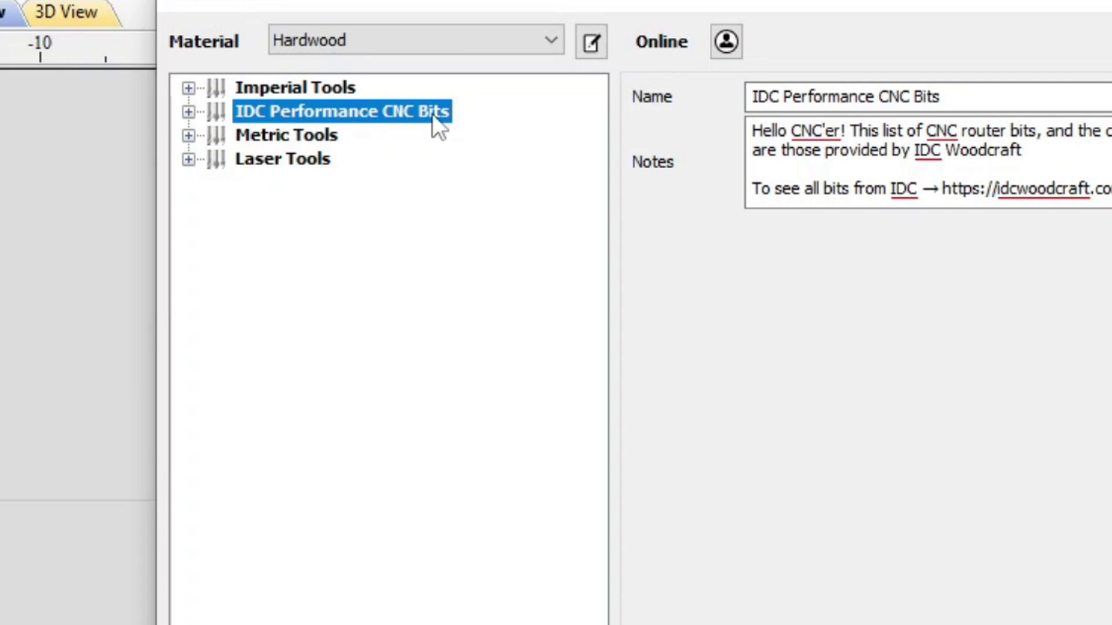
pyautogui.click(285, 88)
pyautogui.moveTo(282, 83); pyautogui.dragTo(282, 129)
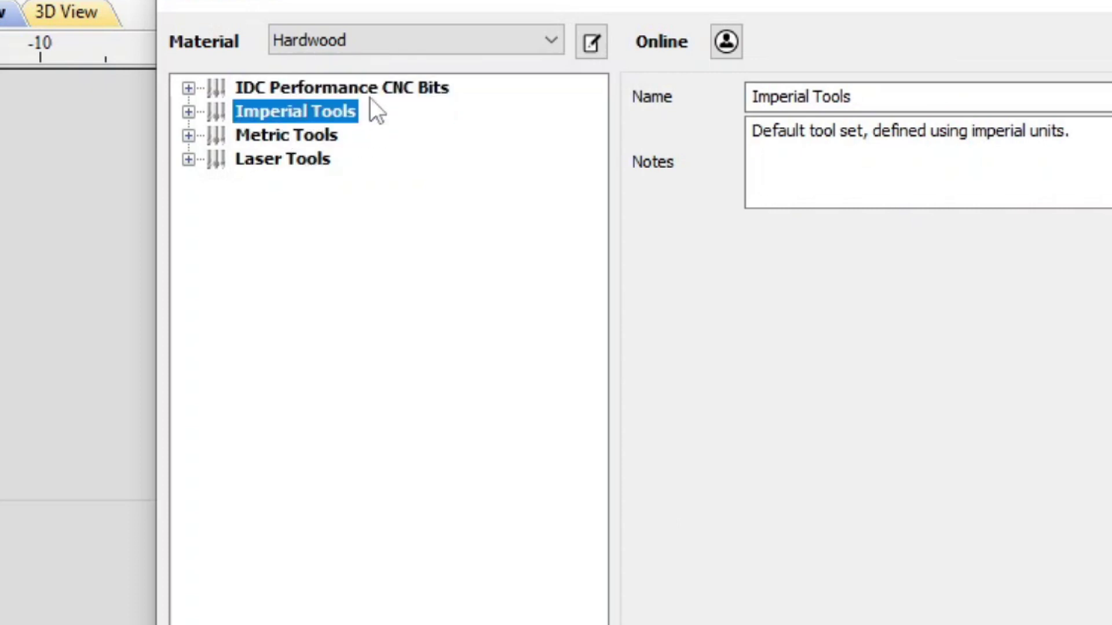
pyautogui.click(295, 90)
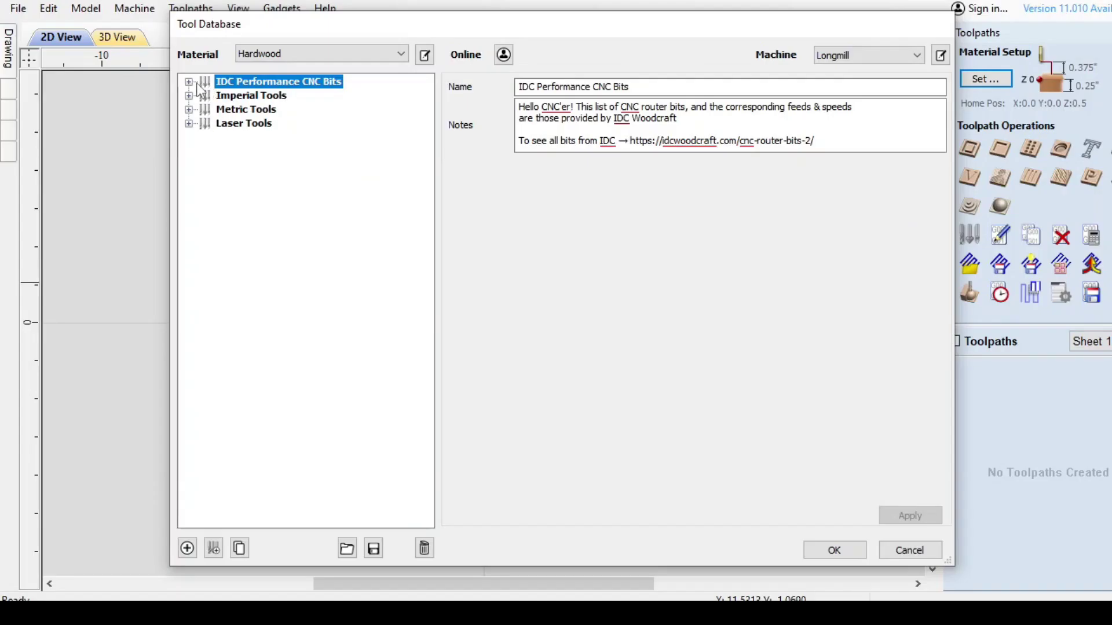
# Expand IDC Performance CNC Bits to show Down Cut End Mills (T01-T10) onward, then click into Notes.
pyautogui.click(188, 83)
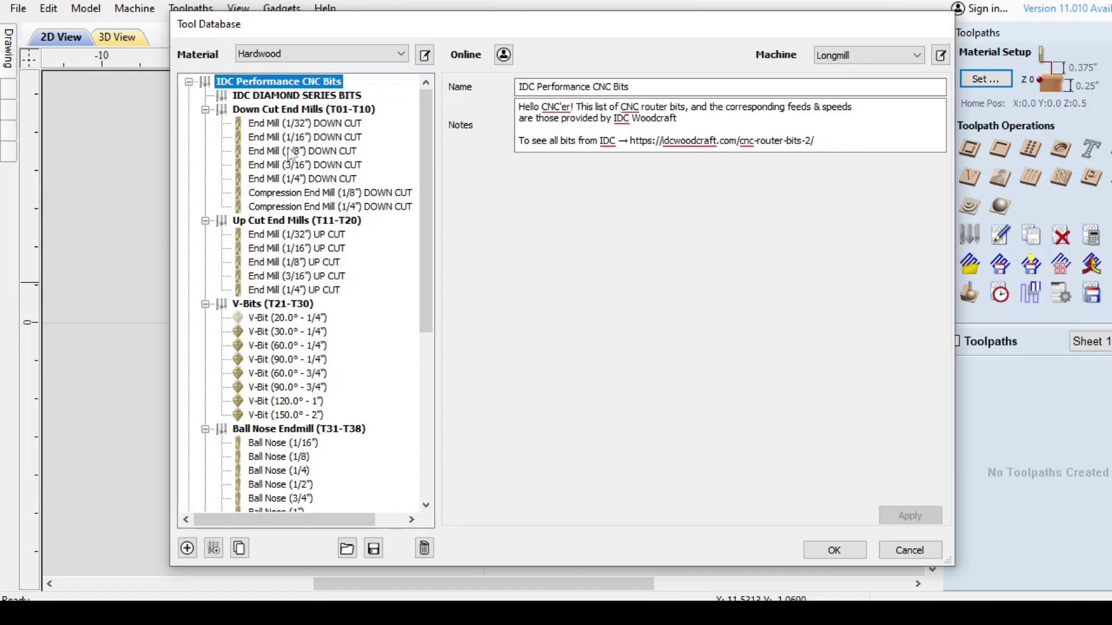
pyautogui.click(586, 119)
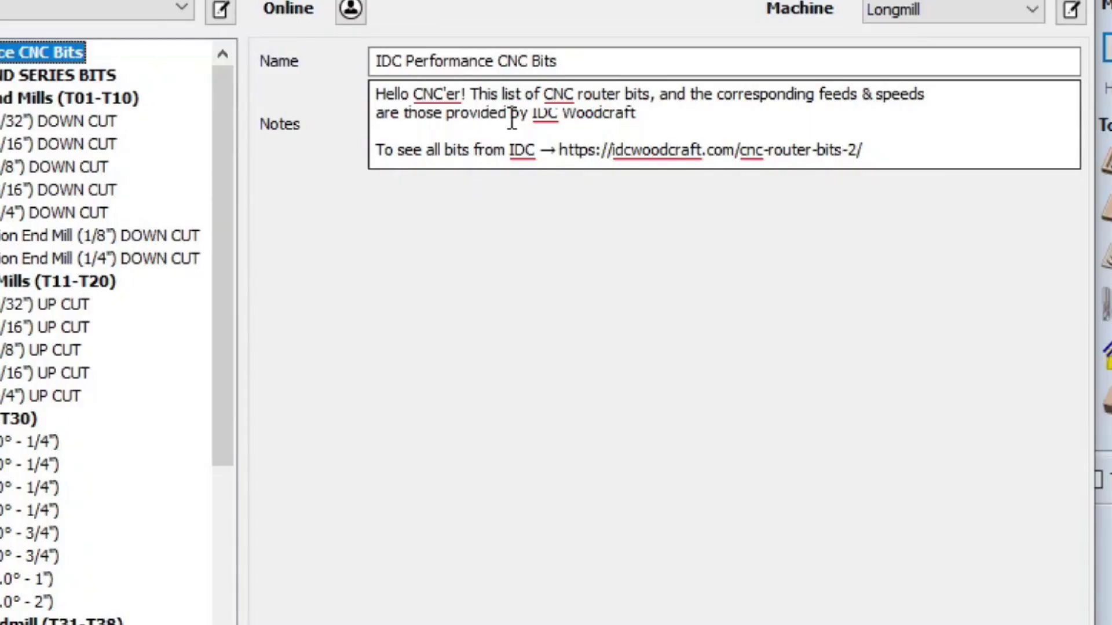
# Select the idcwoodcraft.com router-bits link in the IDC group's notes.
pyautogui.moveTo(891, 152); pyautogui.dragTo(481, 73)
pyautogui.hotkey('shift', 'Tab')
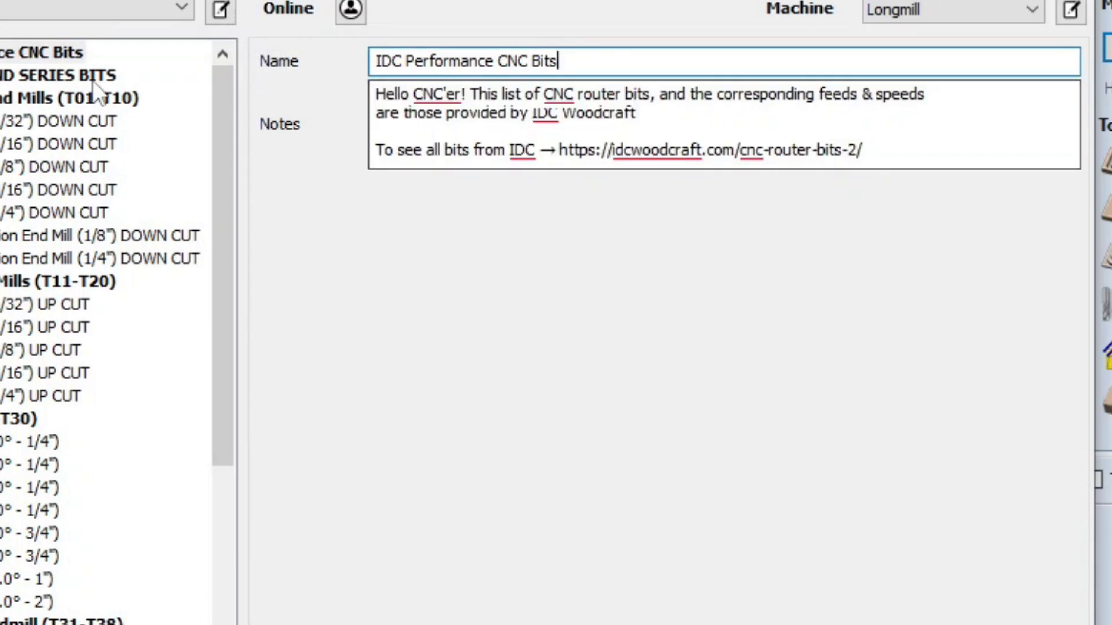
pyautogui.click(13, 57)
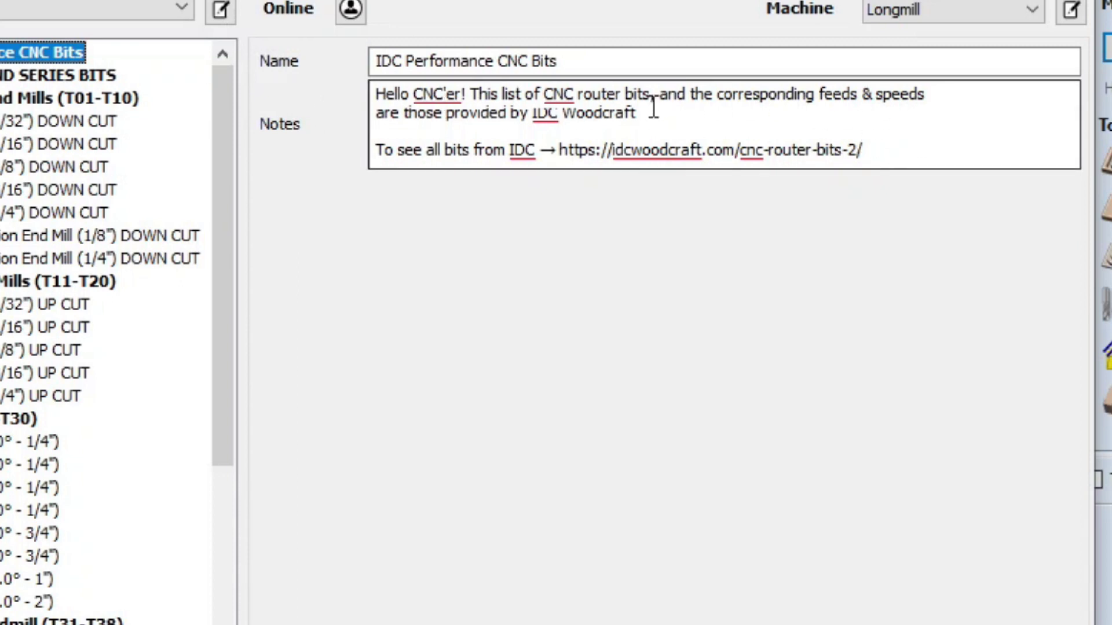
pyautogui.moveTo(653, 107); pyautogui.dragTo(347, 73)
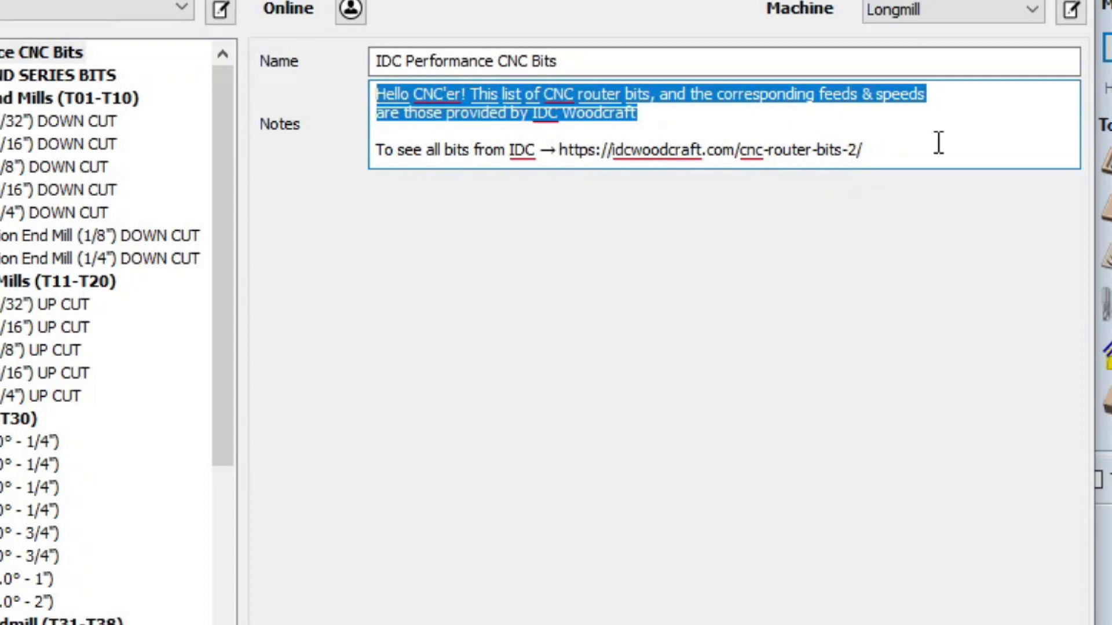
pyautogui.click(913, 153)
pyautogui.moveTo(914, 154); pyautogui.dragTo(561, 167)
pyautogui.hotkey('ctrl', 'c')
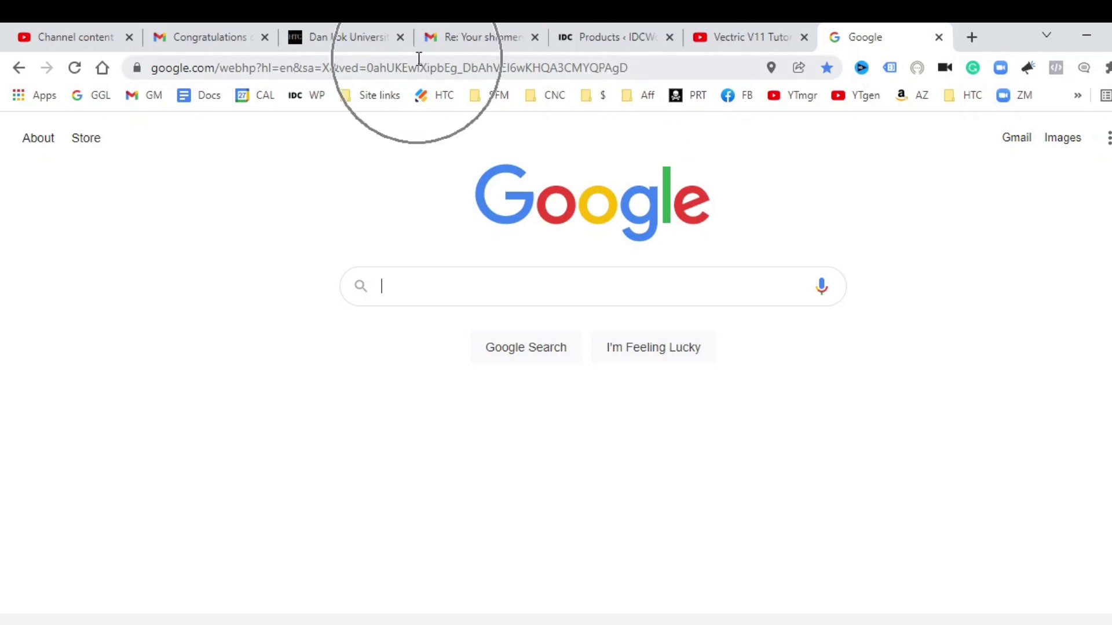
# Load the copied link in Chrome to view the 36-item IDCWoodcraft CNC Router Bits page.
pyautogui.moveTo(651, 68); pyautogui.dragTo(132, 74)
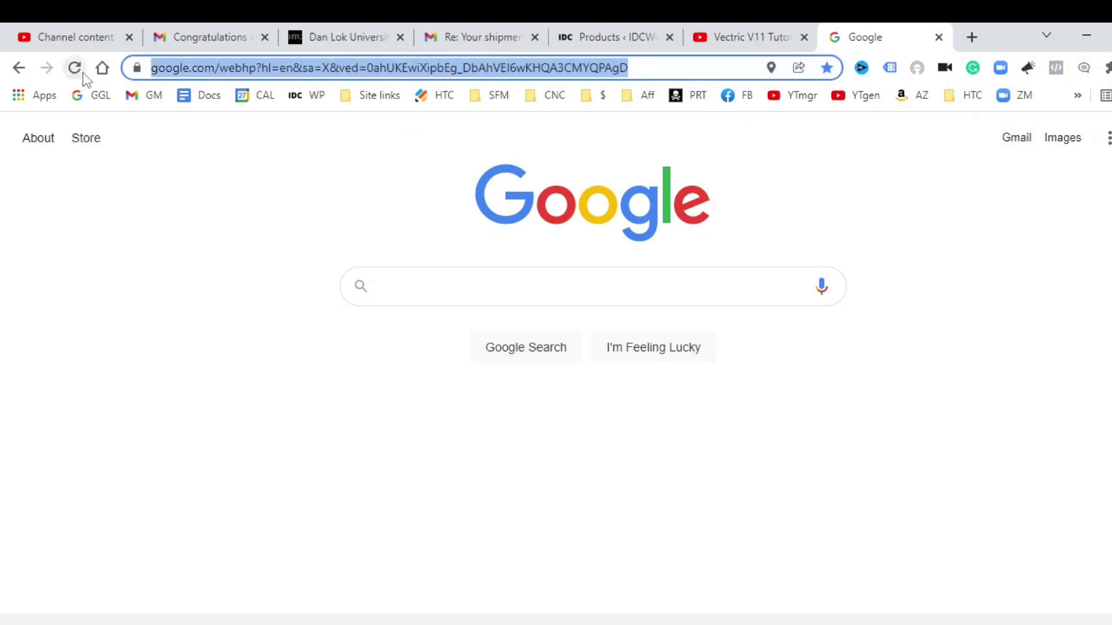
pyautogui.hotkey('ctrl', 'v')
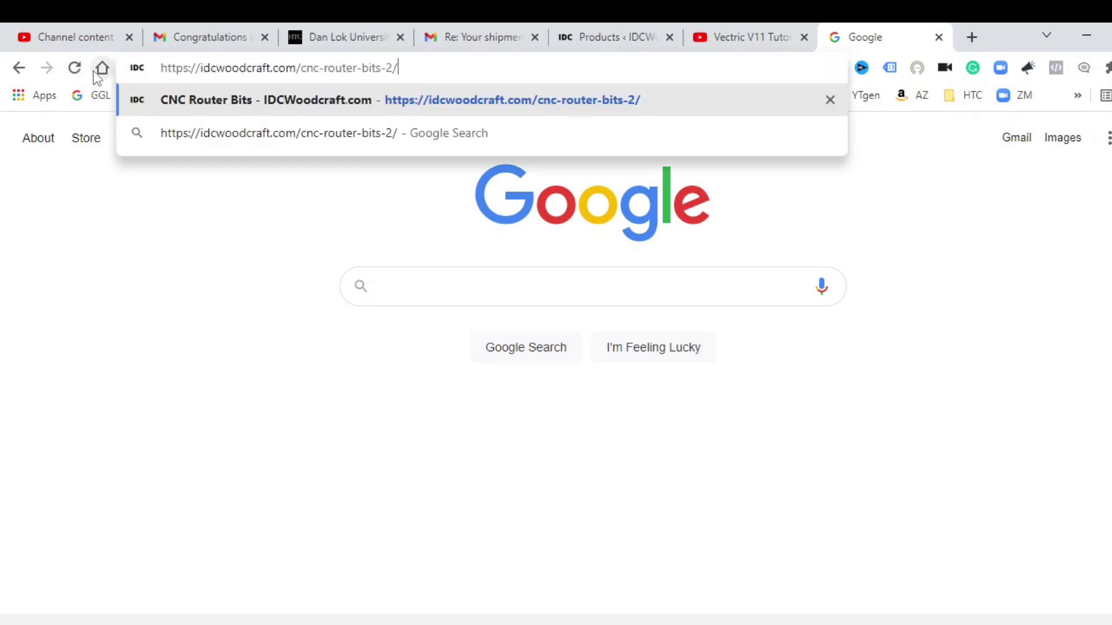
pyautogui.press('Return')
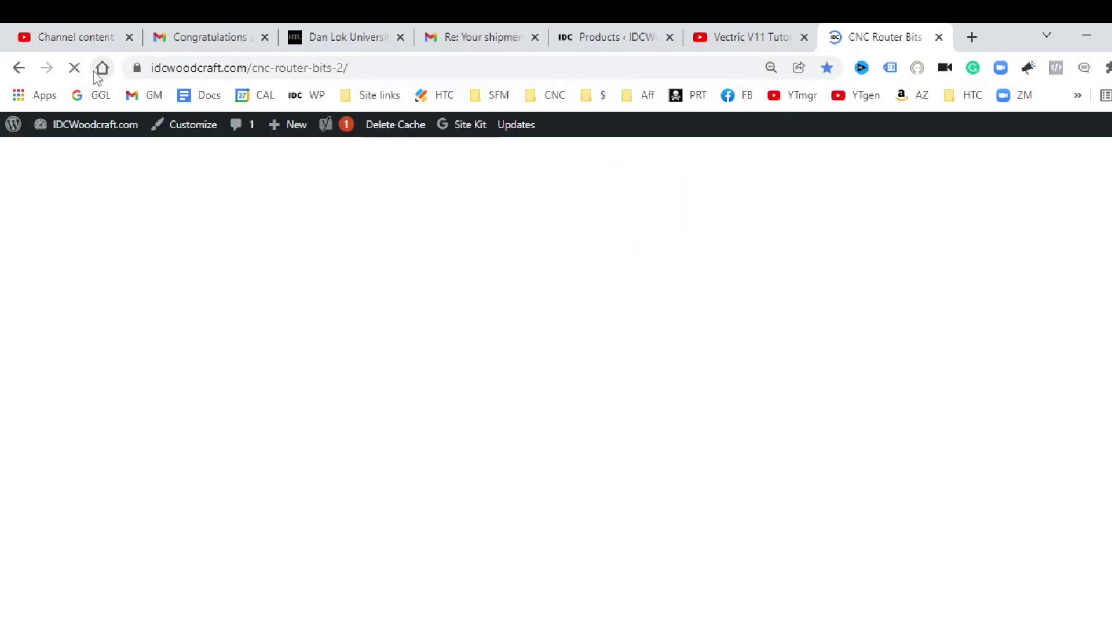
pyautogui.scroll(-12, 411, 375)
pyautogui.scroll(-10, 413, 378)
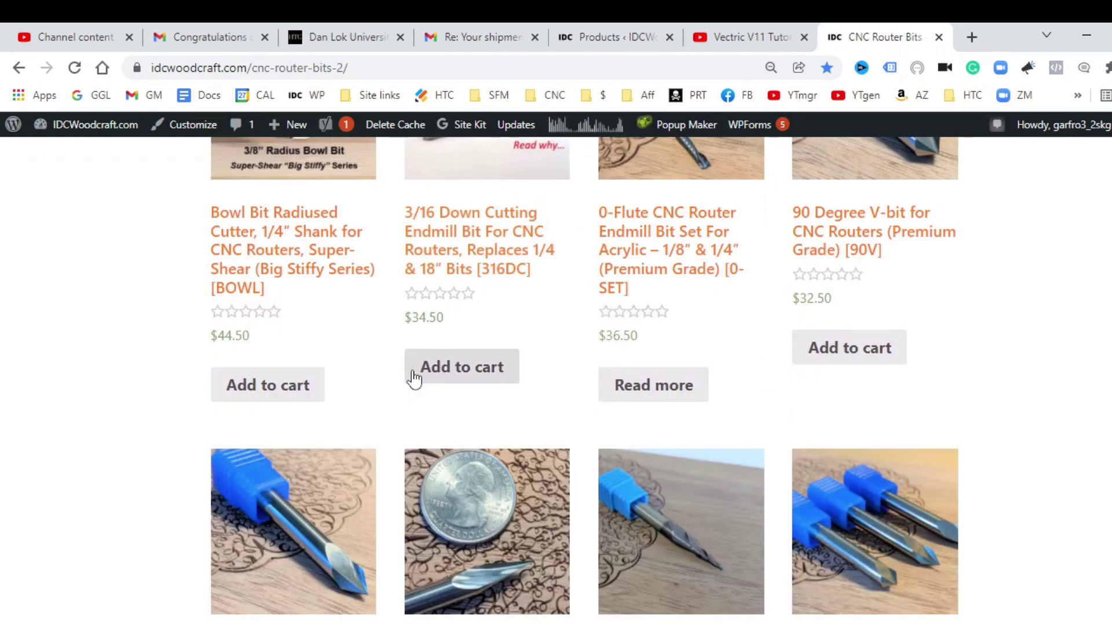
pyautogui.scroll(20, 413, 378)
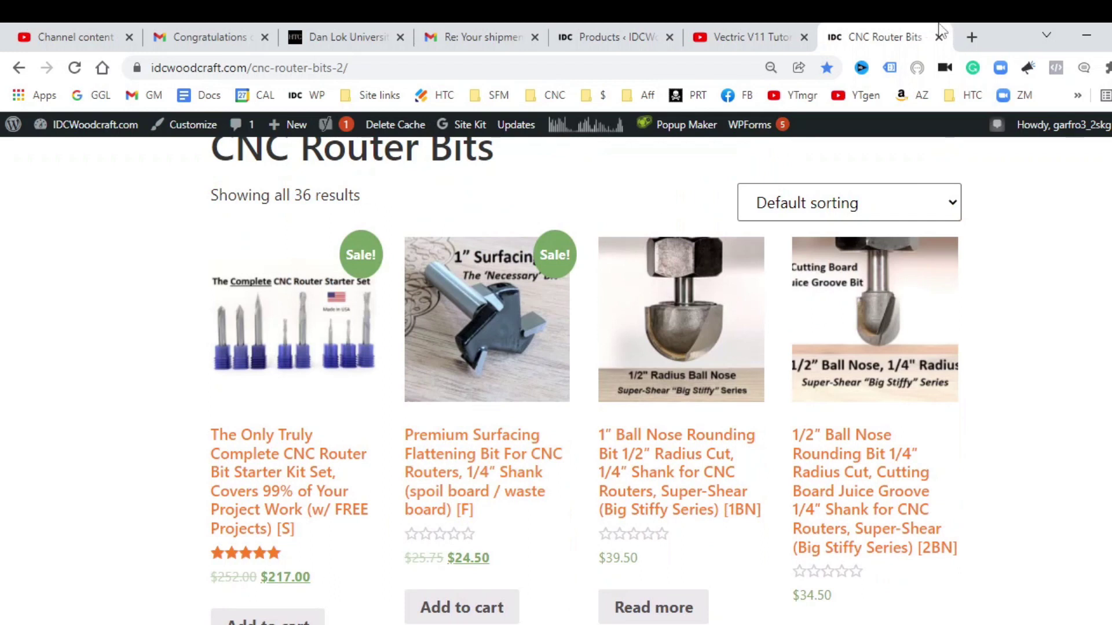
pyautogui.hotkey('alt', 'Tab')
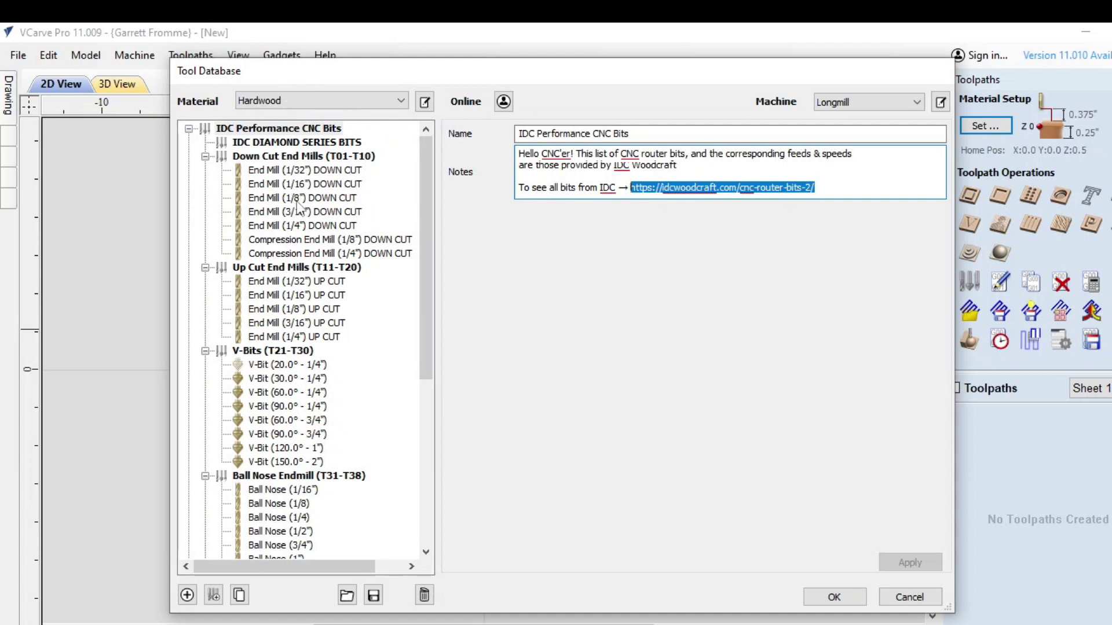
# Copy the bit.ly order link from the End Mill (1/8") DOWN CUT bit's notes.
pyautogui.click(326, 201)
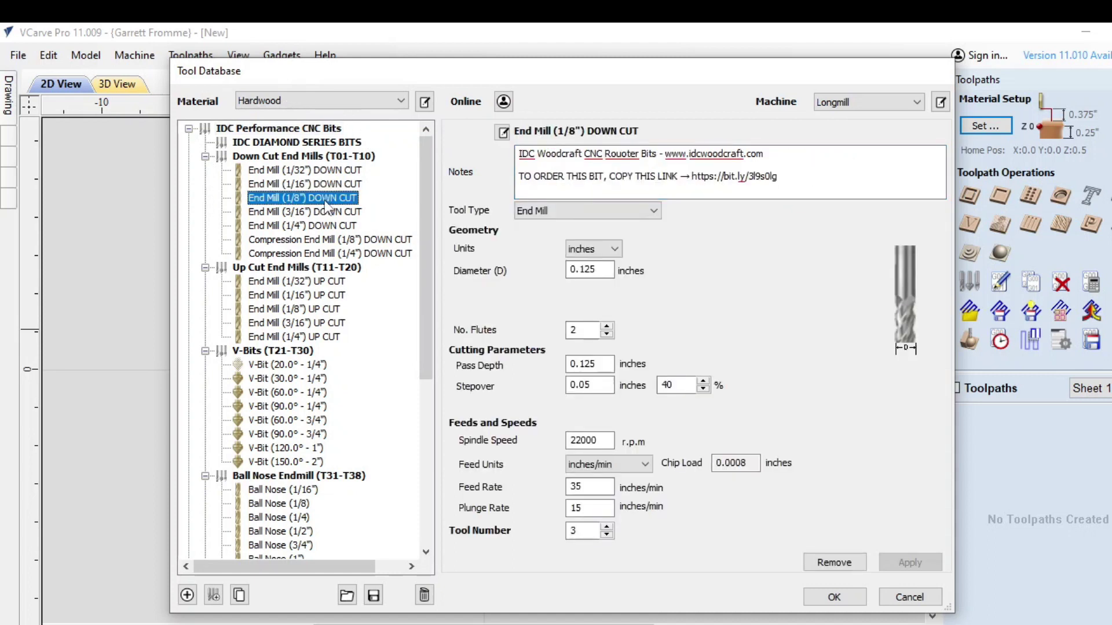
pyautogui.click(736, 183)
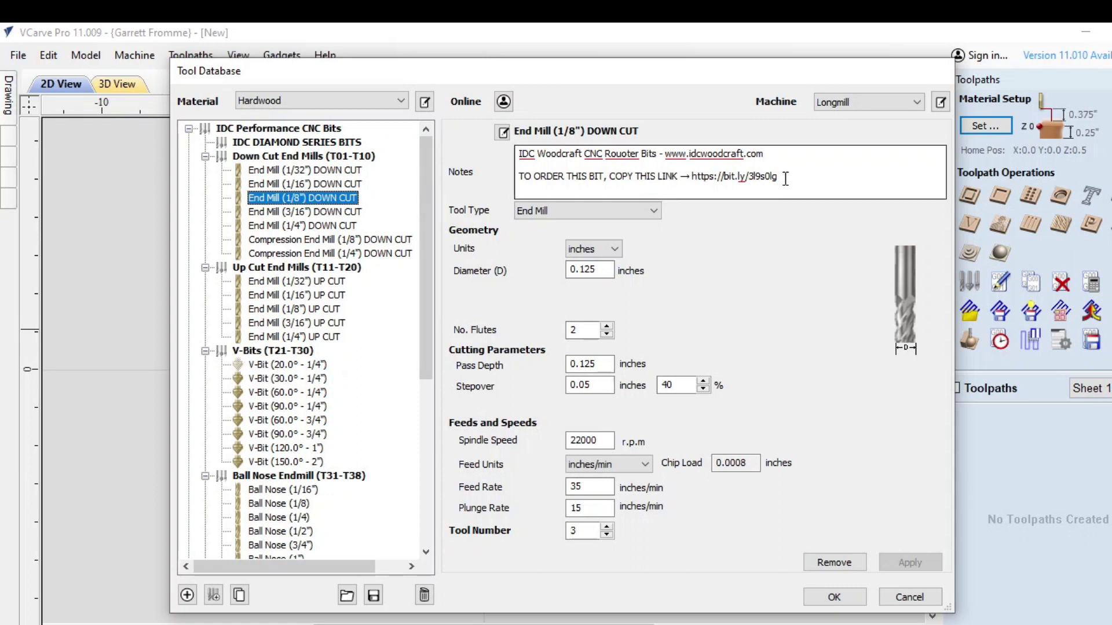
pyautogui.moveTo(782, 177); pyautogui.dragTo(690, 179)
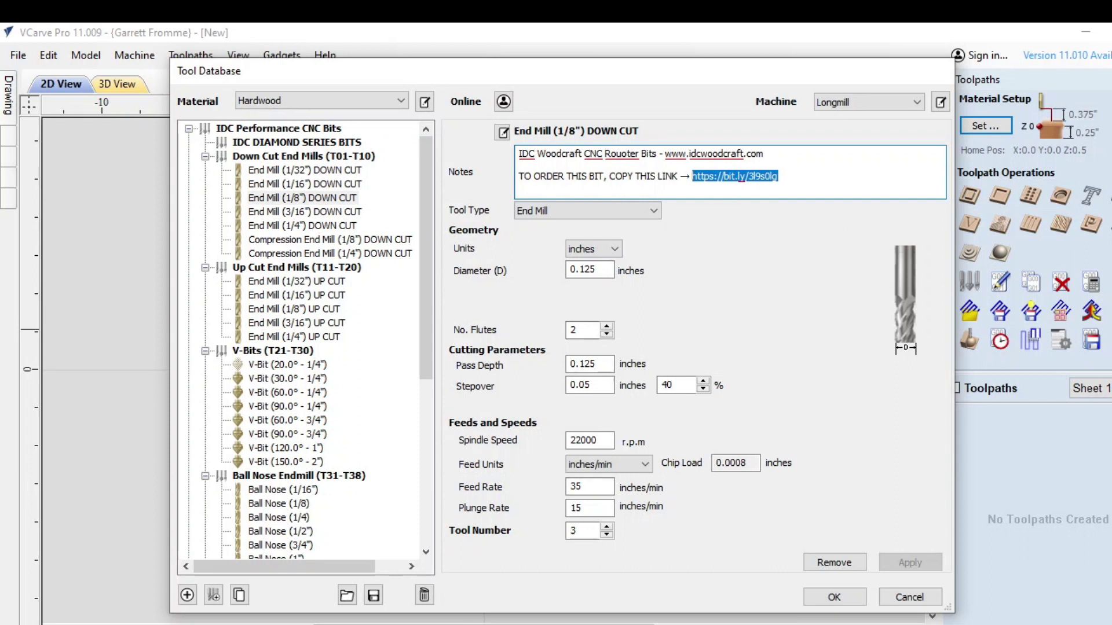
pyautogui.hotkey('alt', 'Tab')
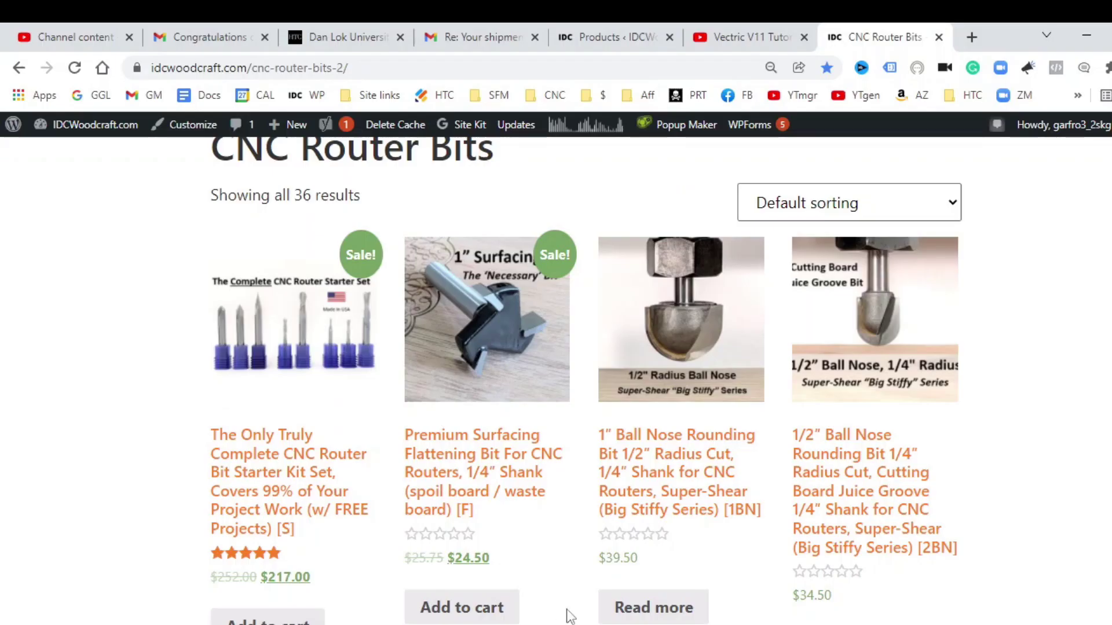
# Load the copied bit.ly link in Chrome to view the 1/8″ Down Cut Endmill product page.
pyautogui.click(488, 68)
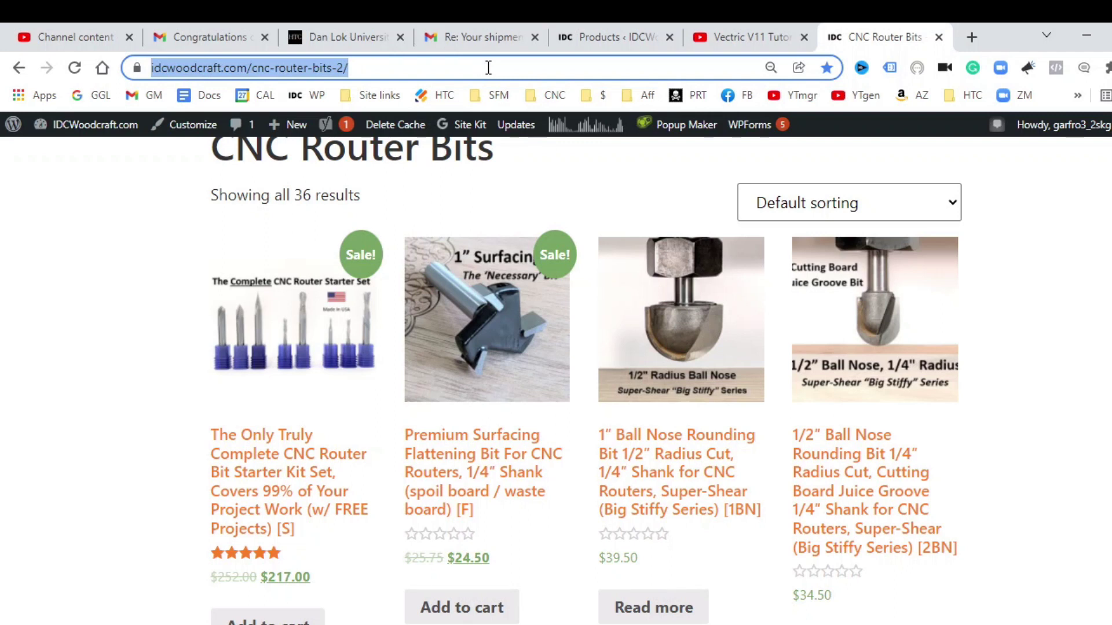
pyautogui.hotkey('ctrl', 'v')
pyautogui.press('Return')
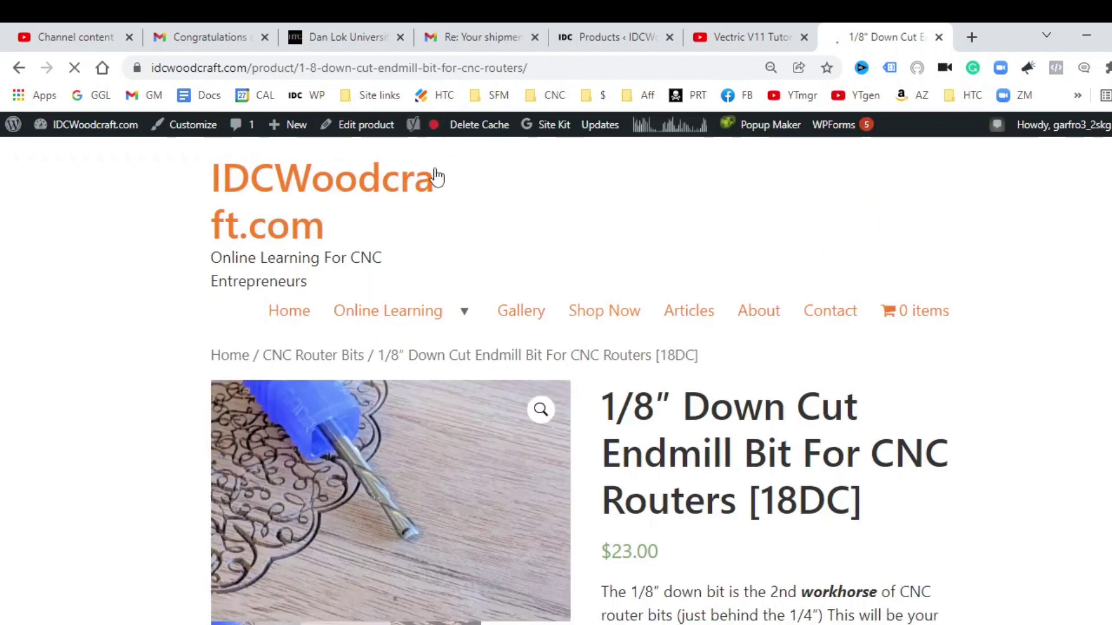
pyautogui.scroll(-6, 531, 298)
pyautogui.scroll(3, 710, 312)
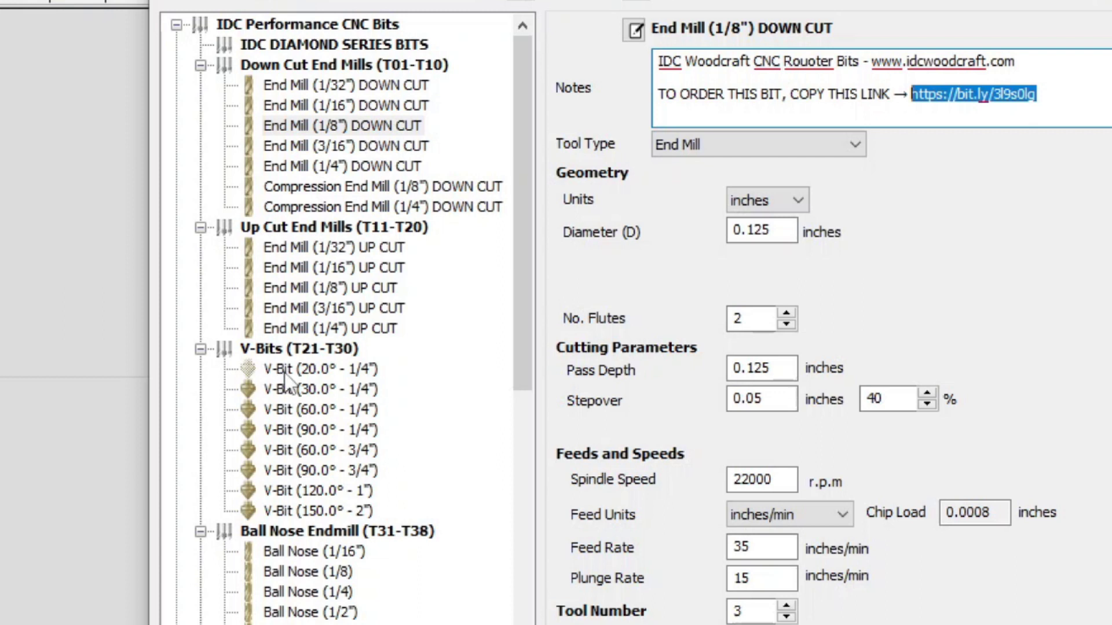
# Show the Compression End Mill (1/8") DOWN CUT bit, tool 6, and highlight its notes' website link.
pyautogui.click(307, 370)
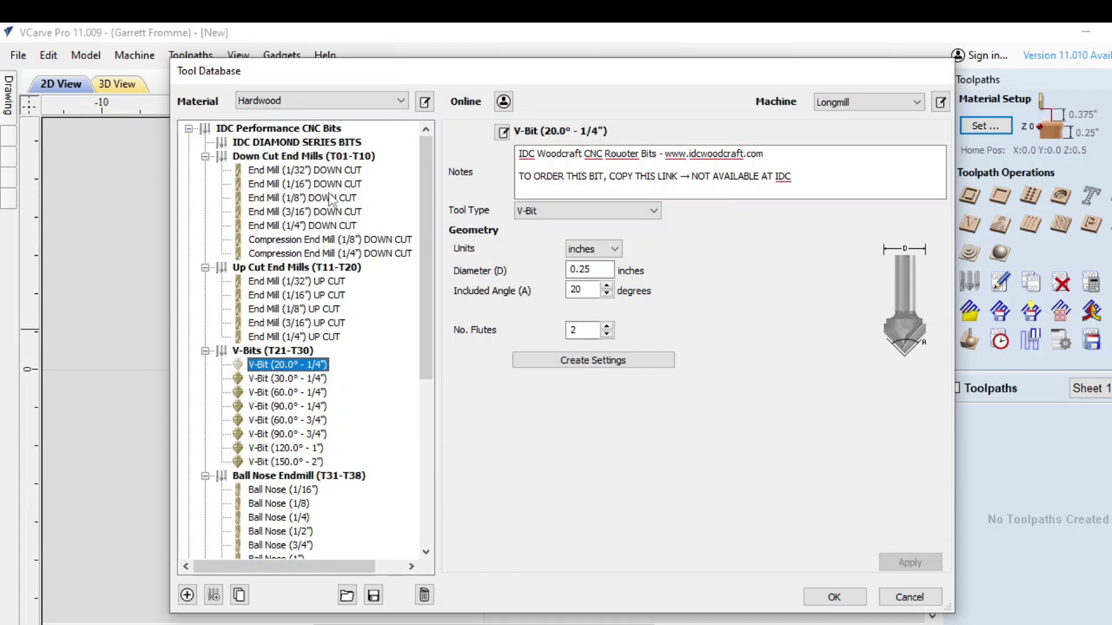
pyautogui.click(301, 240)
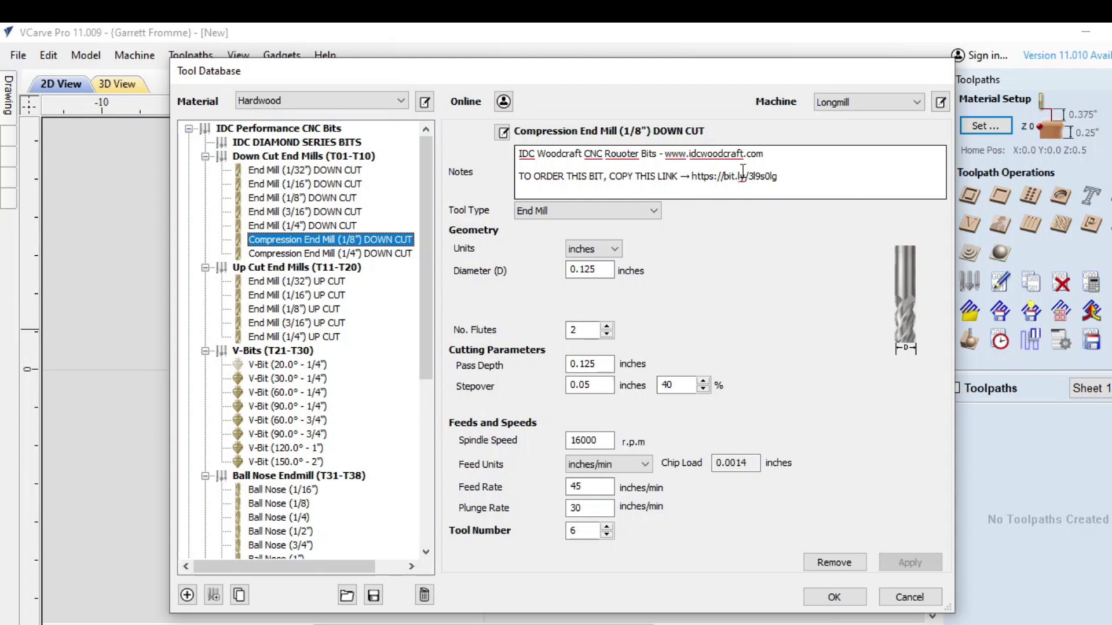
pyautogui.moveTo(788, 151); pyautogui.dragTo(666, 152)
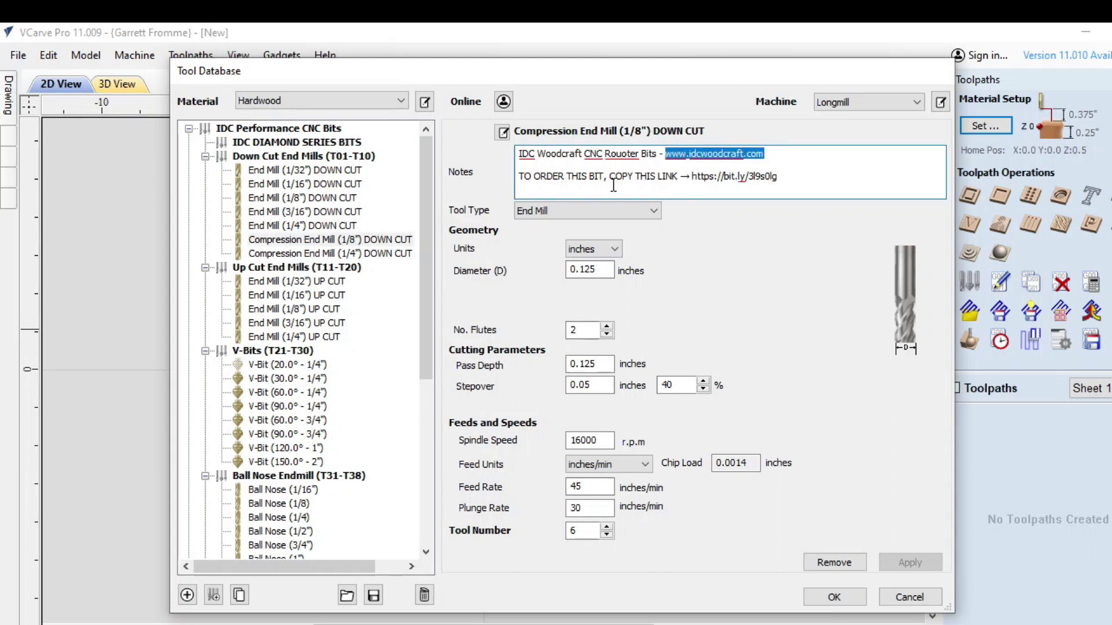
pyautogui.scroll(-5, 296, 364)
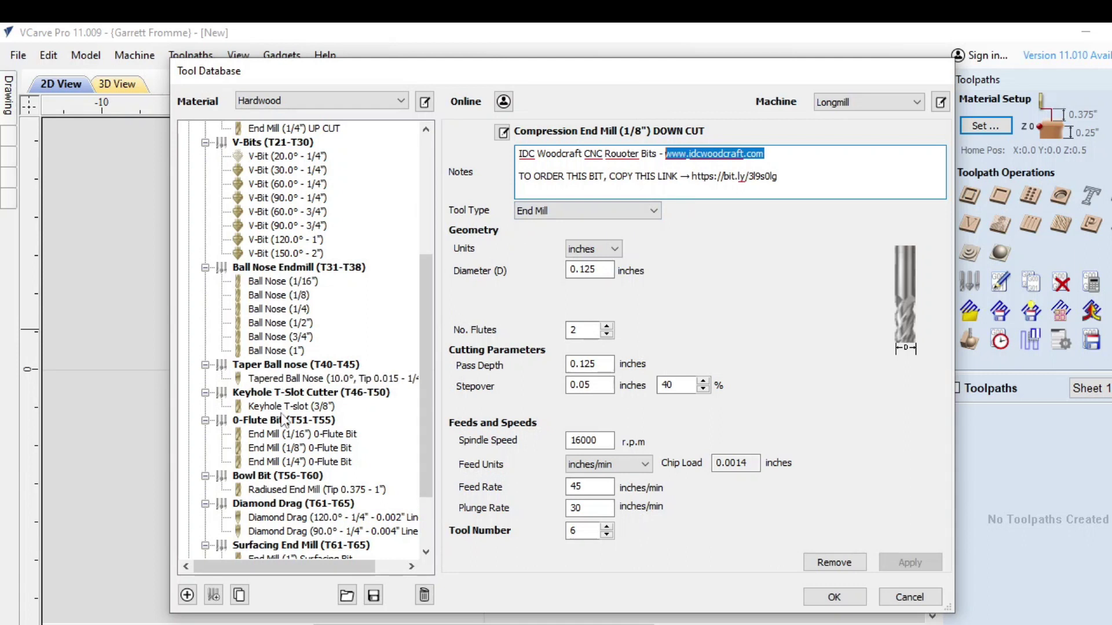
# Select the Diamond Drag (120.0° - 1/4" - 0.002" Line Width) bit, tool 61, and place the cursor in its notes.
pyautogui.scroll(-2, 289, 411)
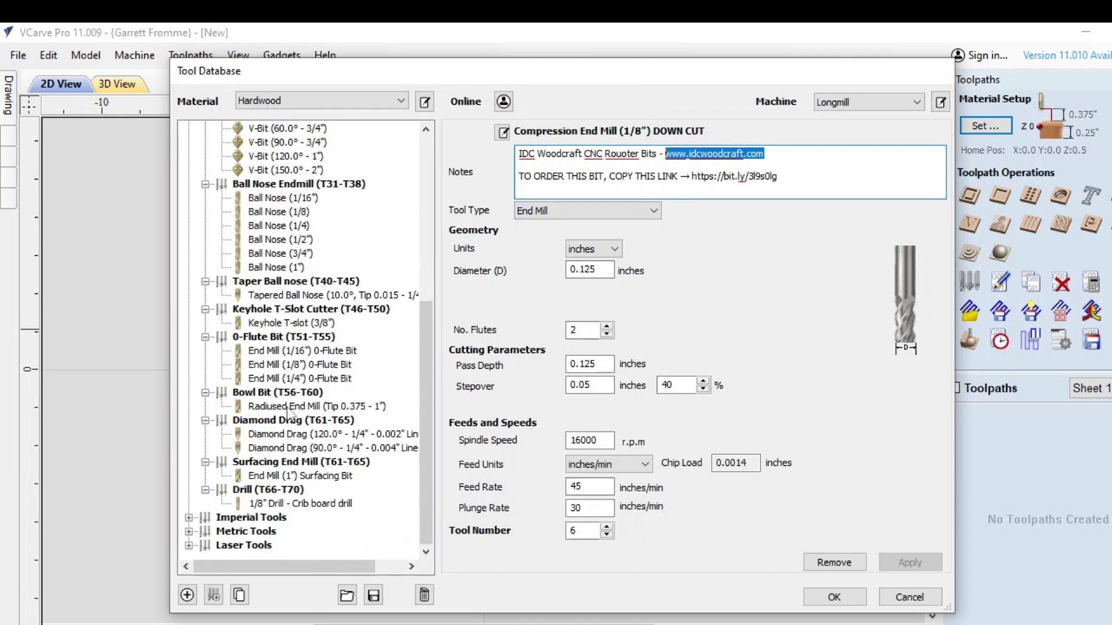
pyautogui.click(268, 439)
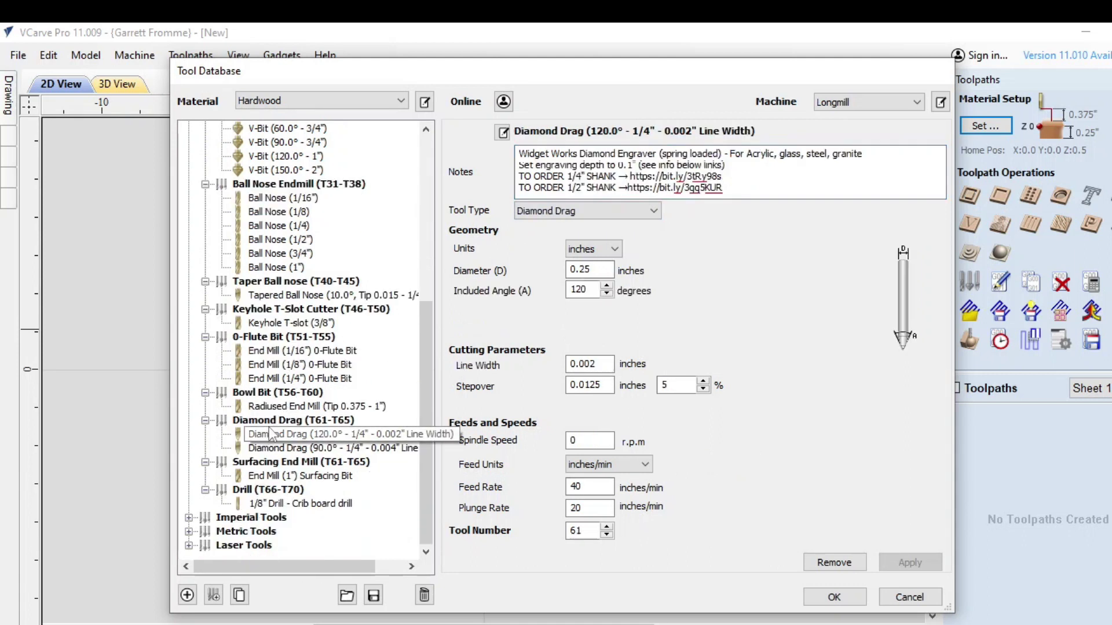
pyautogui.click(270, 434)
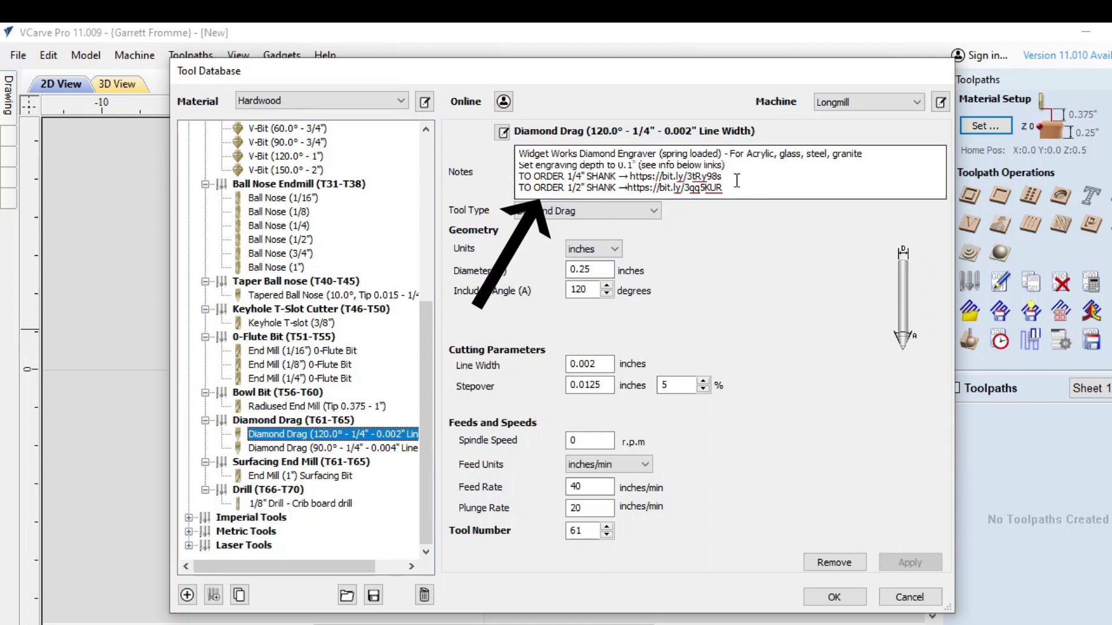
pyautogui.click(771, 174)
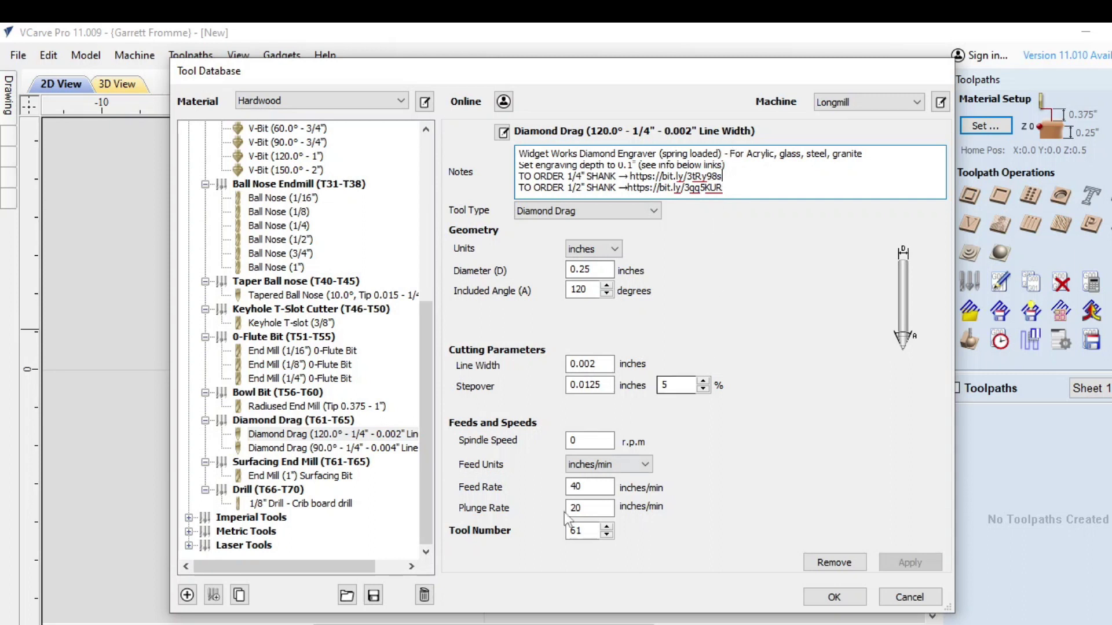
# Switch over to the open Word documents.
pyautogui.click(566, 624)
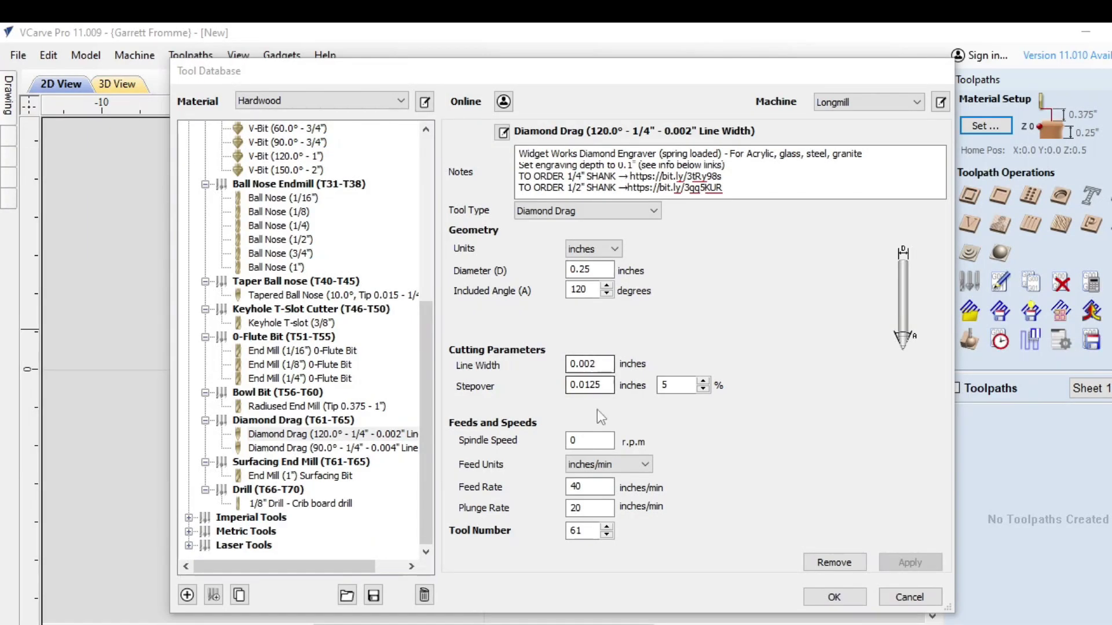
pyautogui.click(566, 624)
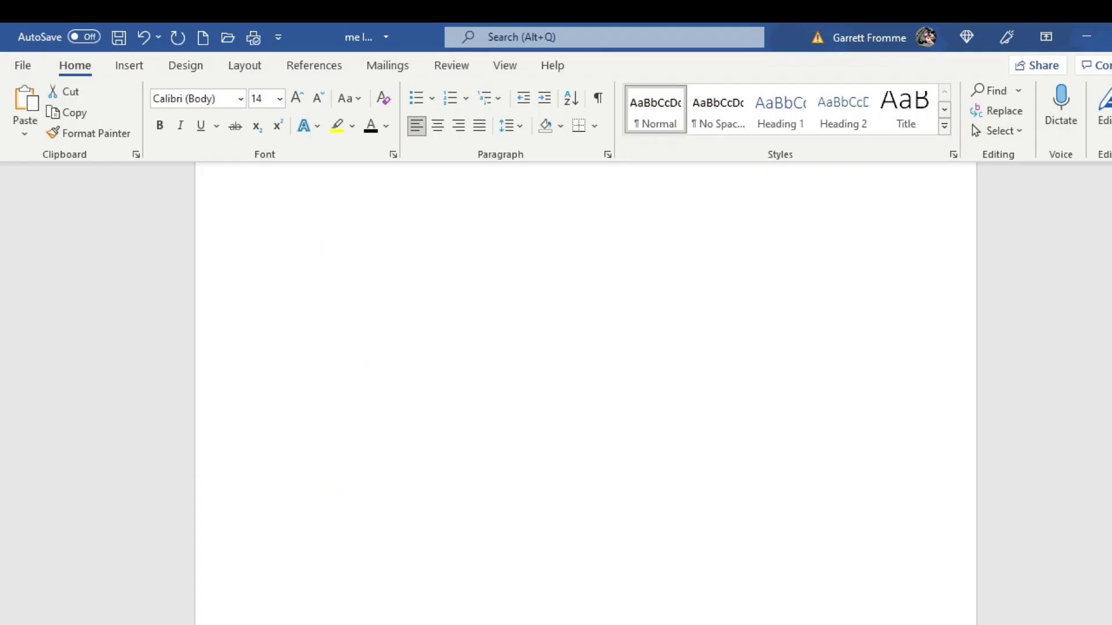
pyautogui.scroll(3, 502, 330)
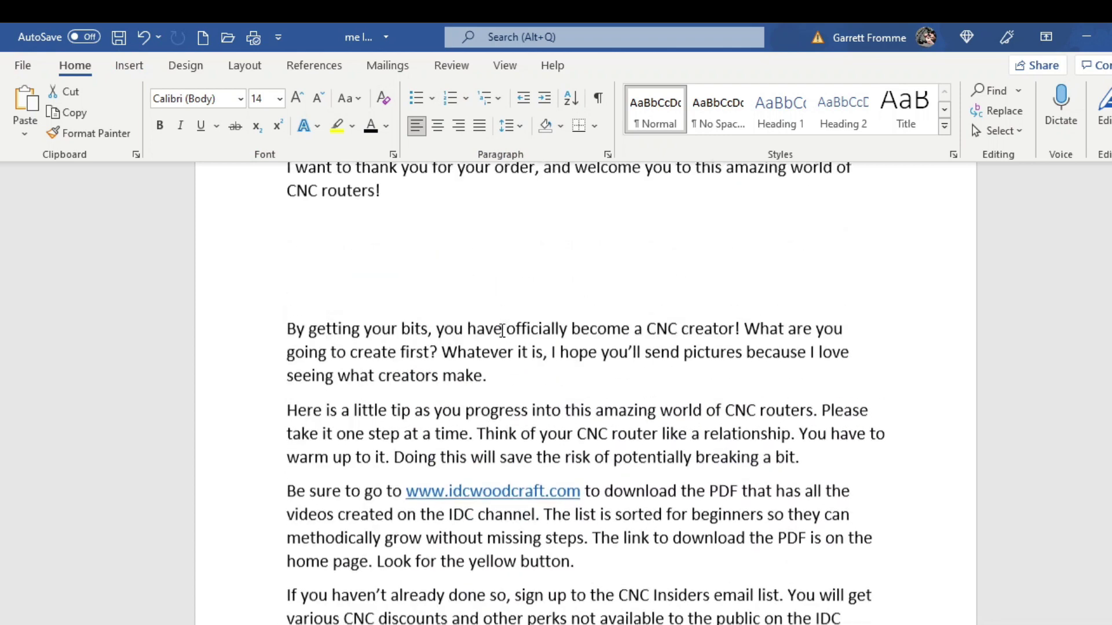
pyautogui.scroll(-3, 502, 330)
pyautogui.scroll(3, 502, 330)
pyautogui.scroll(-3, 502, 330)
pyautogui.scroll(3, 502, 331)
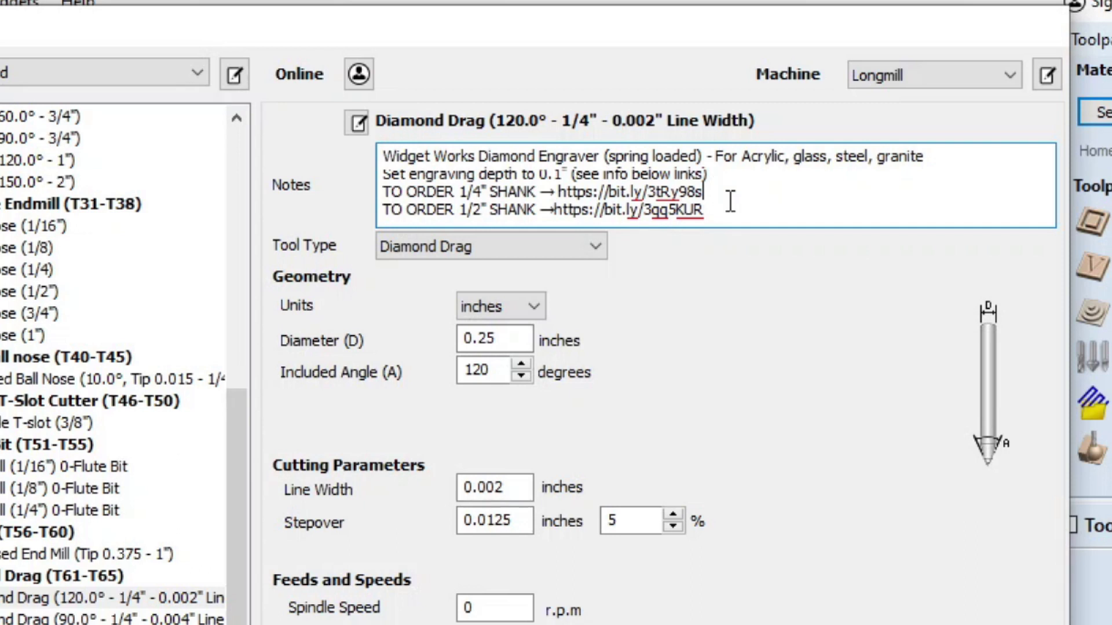
pyautogui.click(739, 183)
pyautogui.click(718, 188)
pyautogui.moveTo(711, 174); pyautogui.dragTo(570, 173)
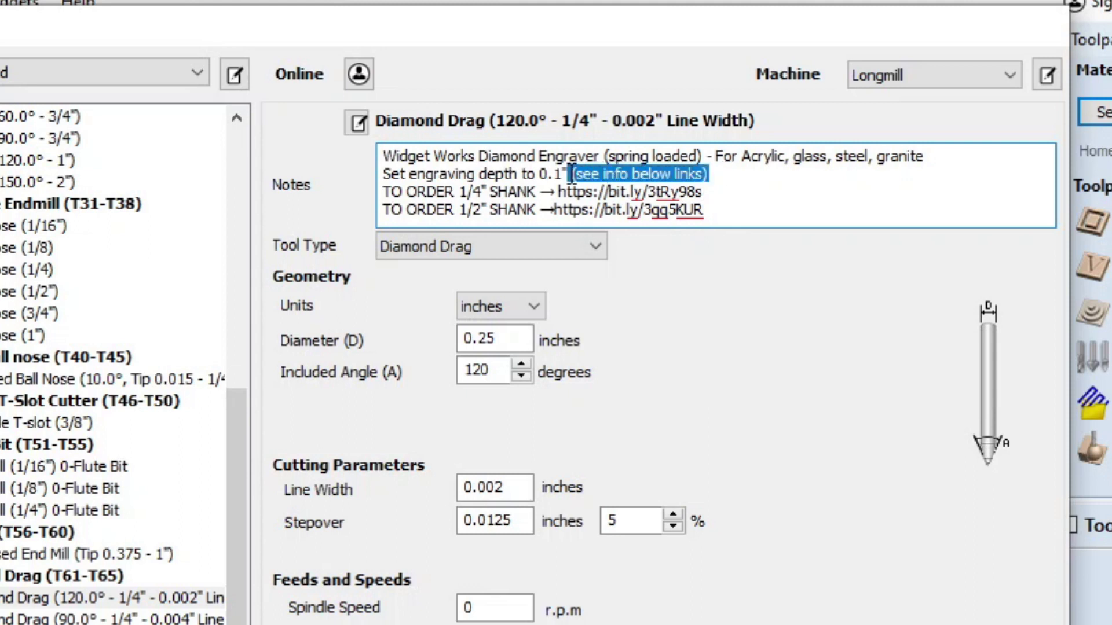
pyautogui.click(735, 175)
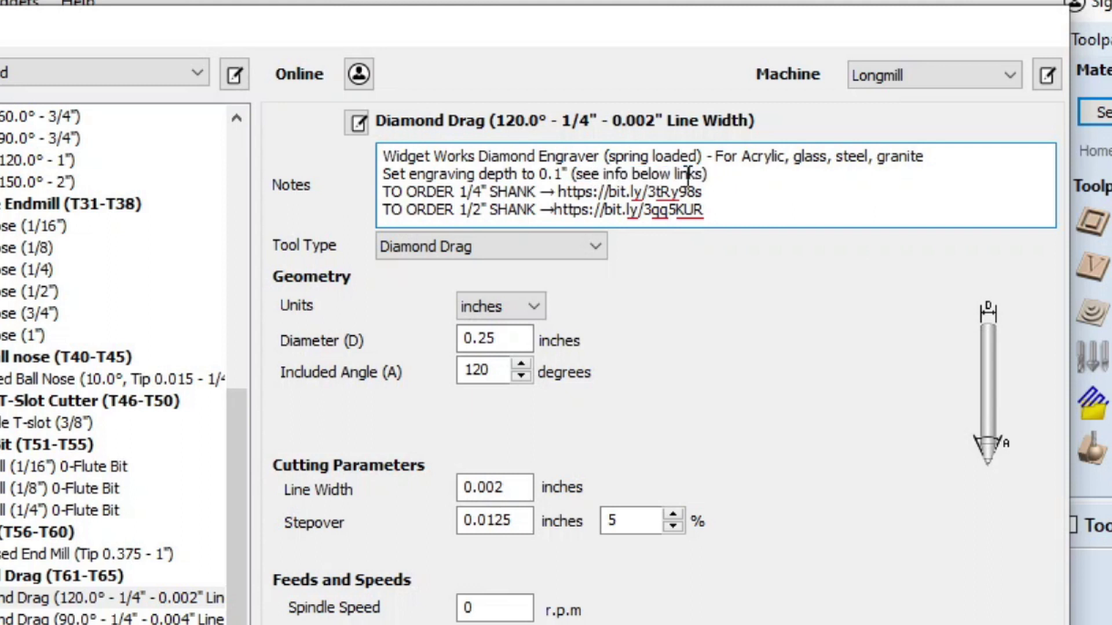
pyautogui.click(737, 191)
pyautogui.press('Down')
pyautogui.press('Down')
pyautogui.press('Down')
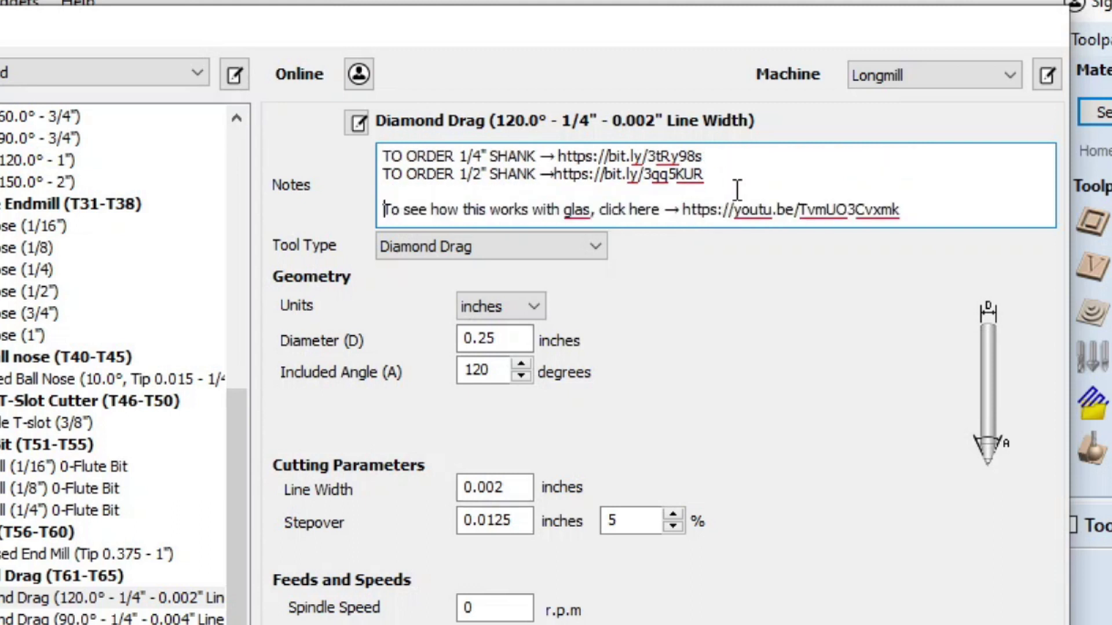
pyautogui.press('Down')
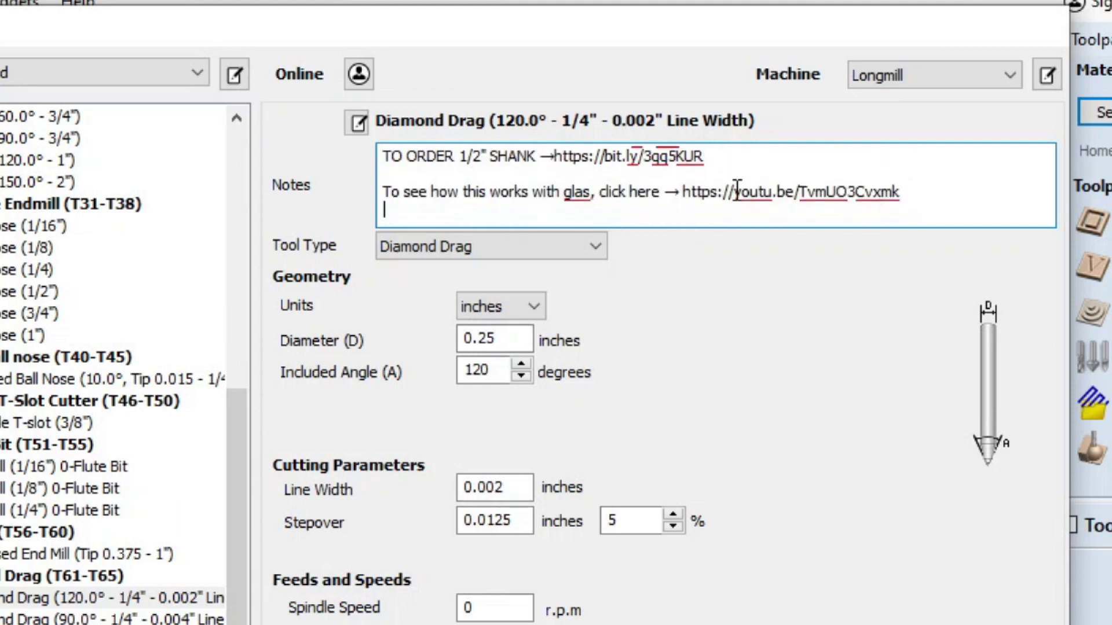
pyautogui.press('Up')
pyautogui.press('Up')
pyautogui.press('Down')
pyautogui.press('Down')
pyautogui.press('Down')
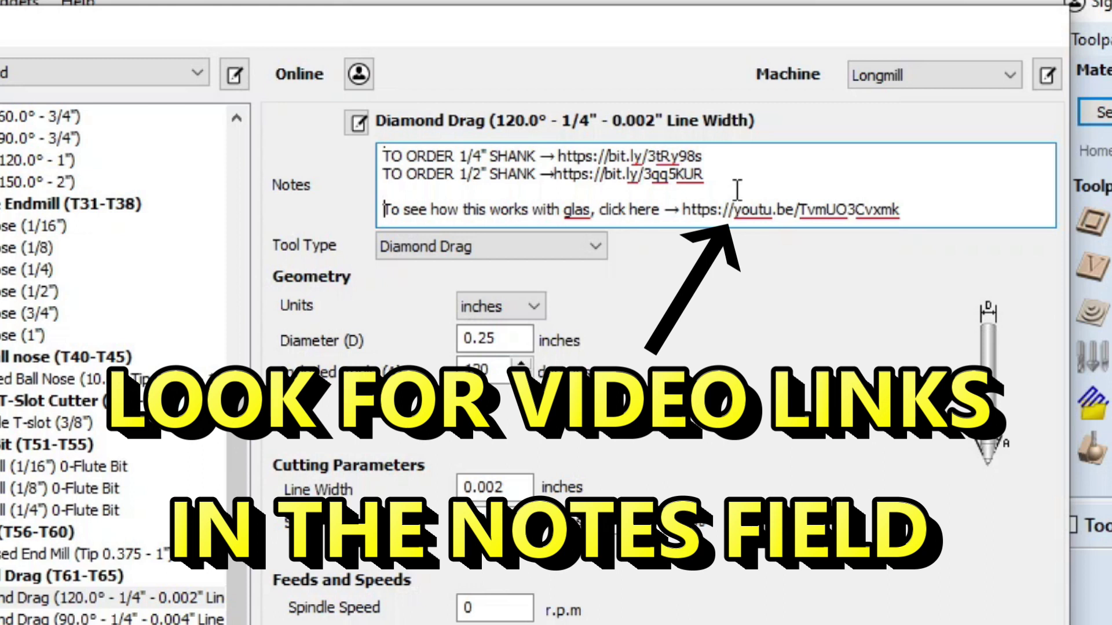
pyautogui.press('Up')
pyautogui.press('Up')
pyautogui.press('Up')
pyautogui.press('Up')
pyautogui.press('Up')
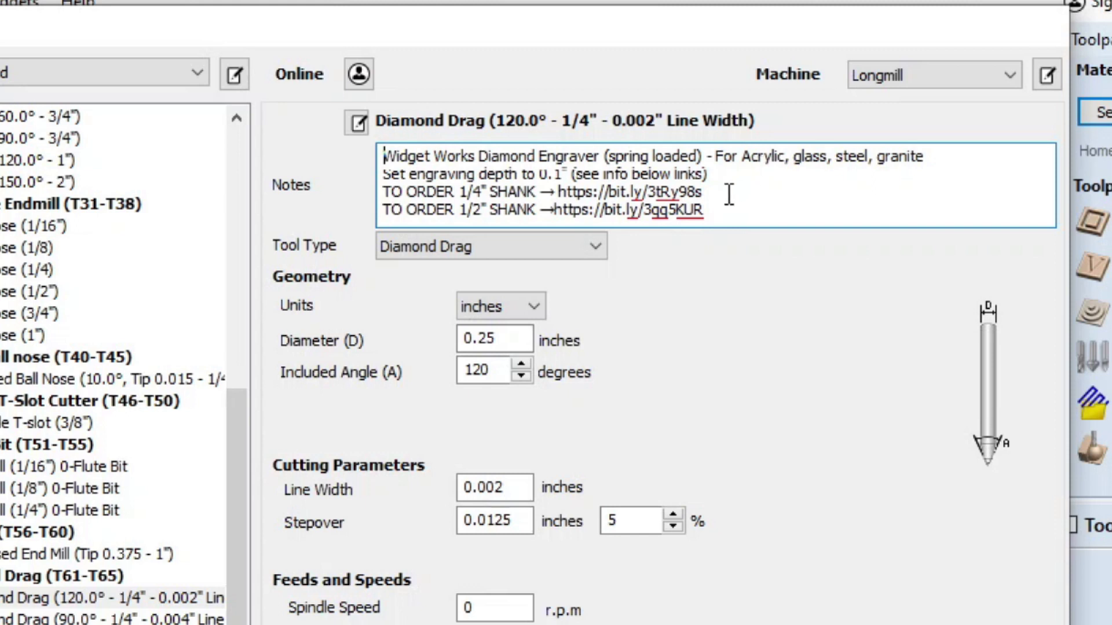
pyautogui.click(729, 195)
pyautogui.click(740, 201)
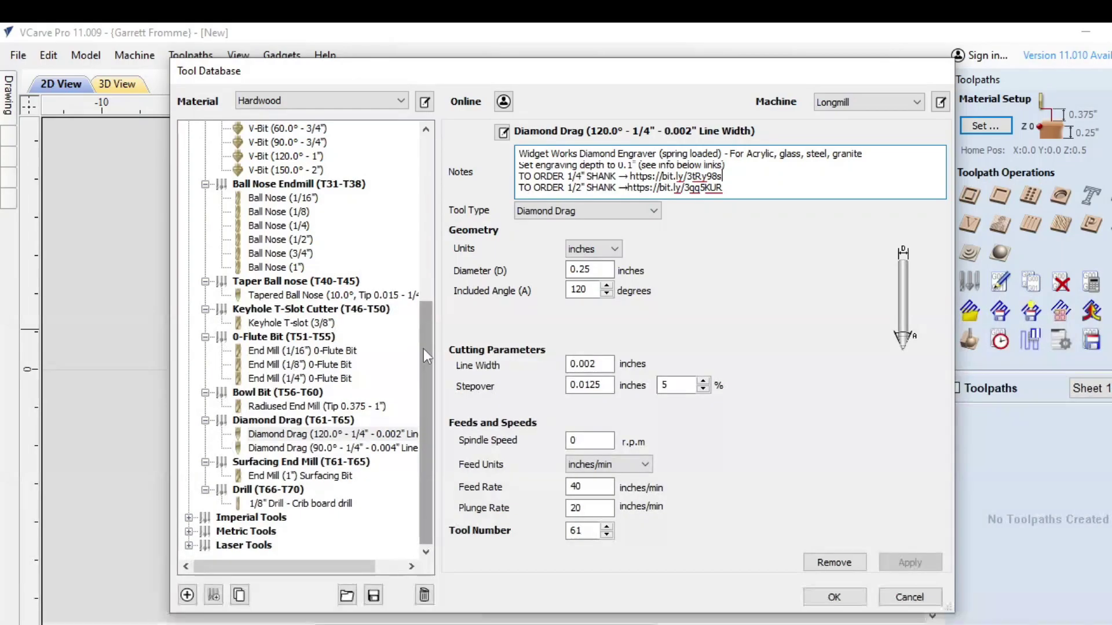
pyautogui.moveTo(228, 446); pyautogui.dragTo(273, 180)
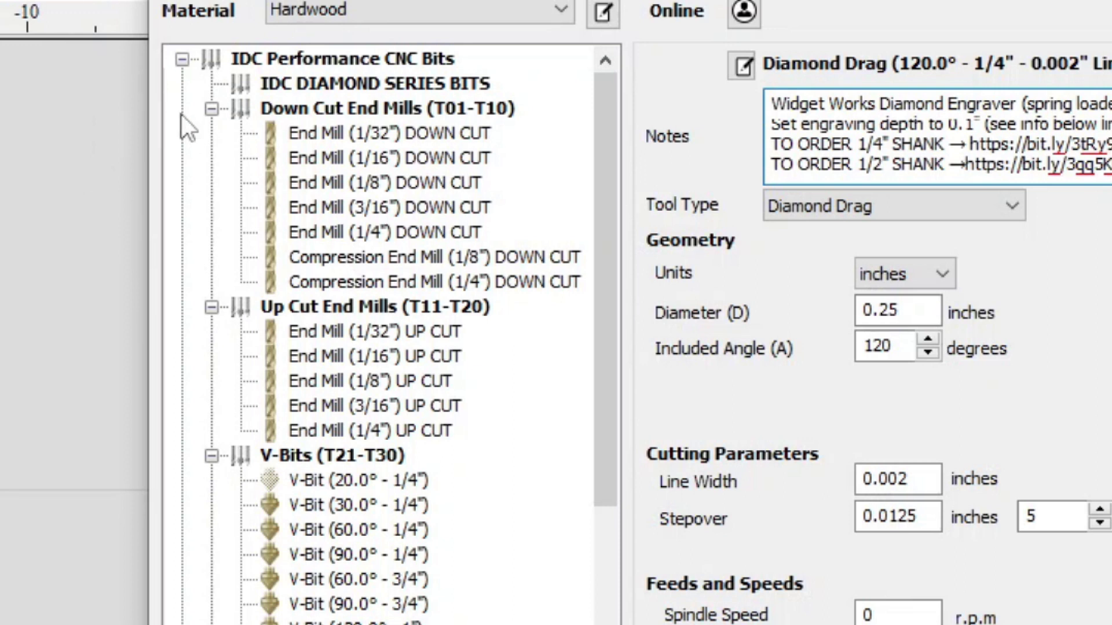
# Fold all eleven IDC groups, Down Cut End Mills through Drill (T66-T70), then select Keyhole T-Slot Cutter (T46-T50).
pyautogui.click(212, 109)
pyautogui.click(211, 134)
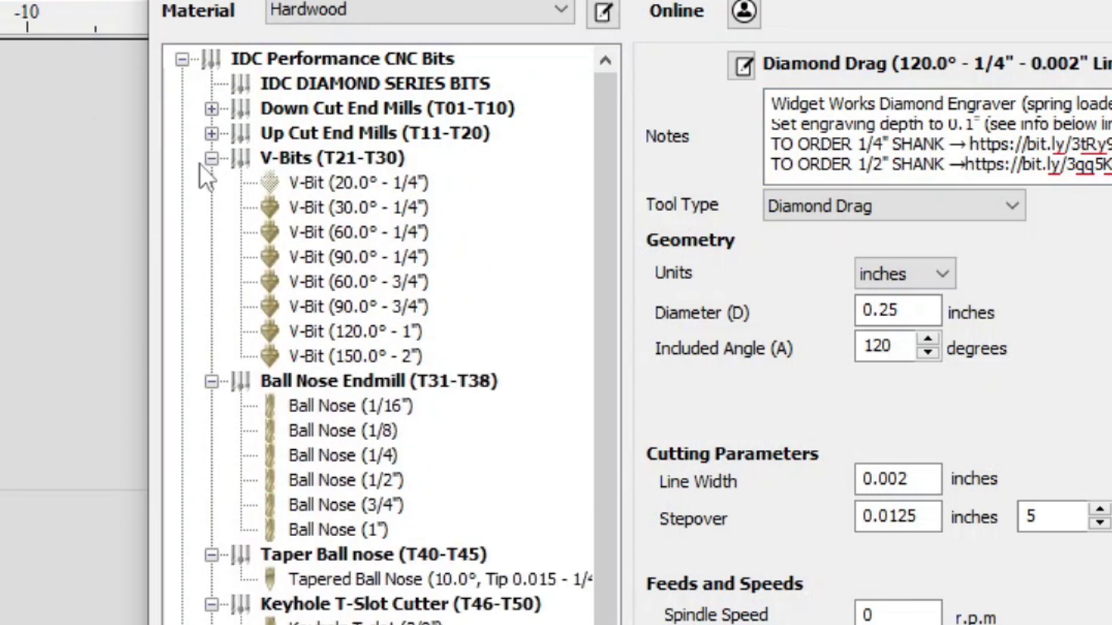
pyautogui.click(211, 158)
pyautogui.click(211, 183)
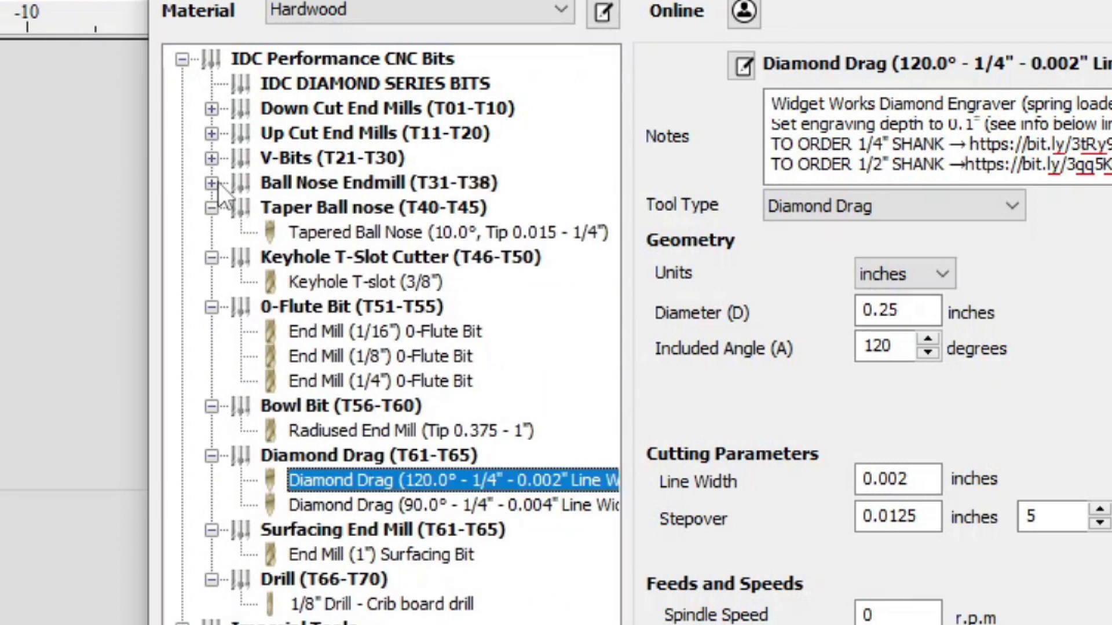
pyautogui.click(212, 208)
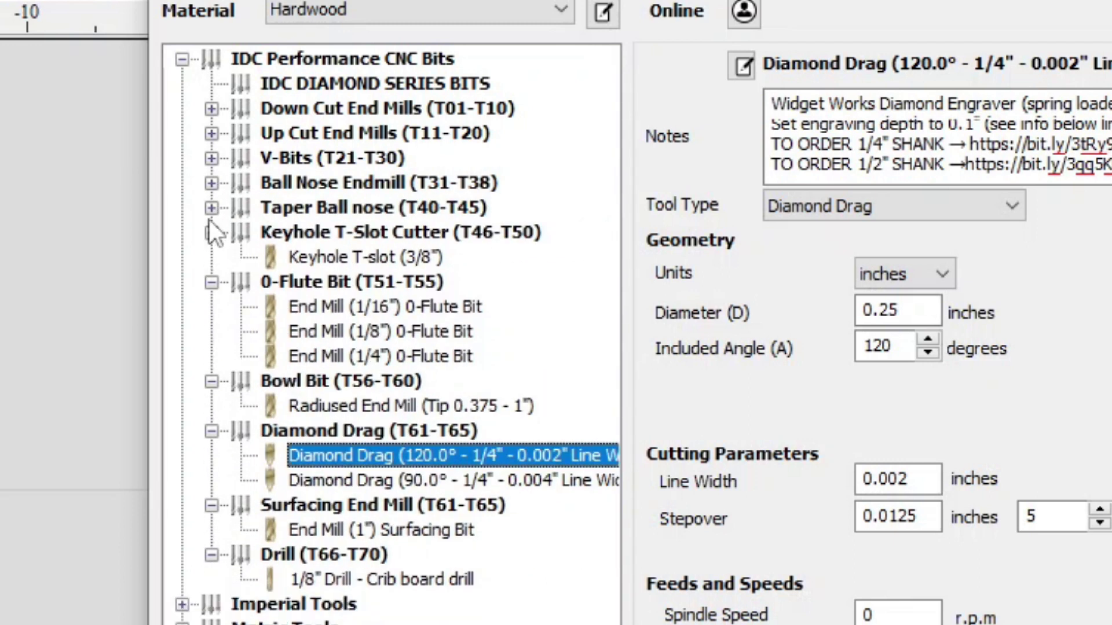
pyautogui.click(211, 233)
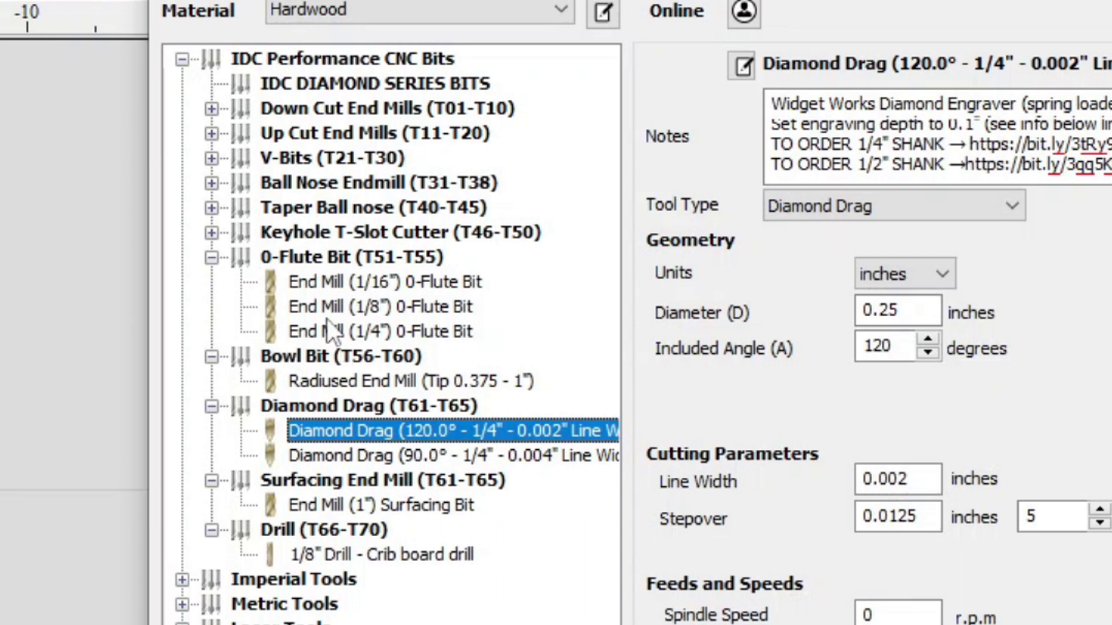
pyautogui.click(210, 259)
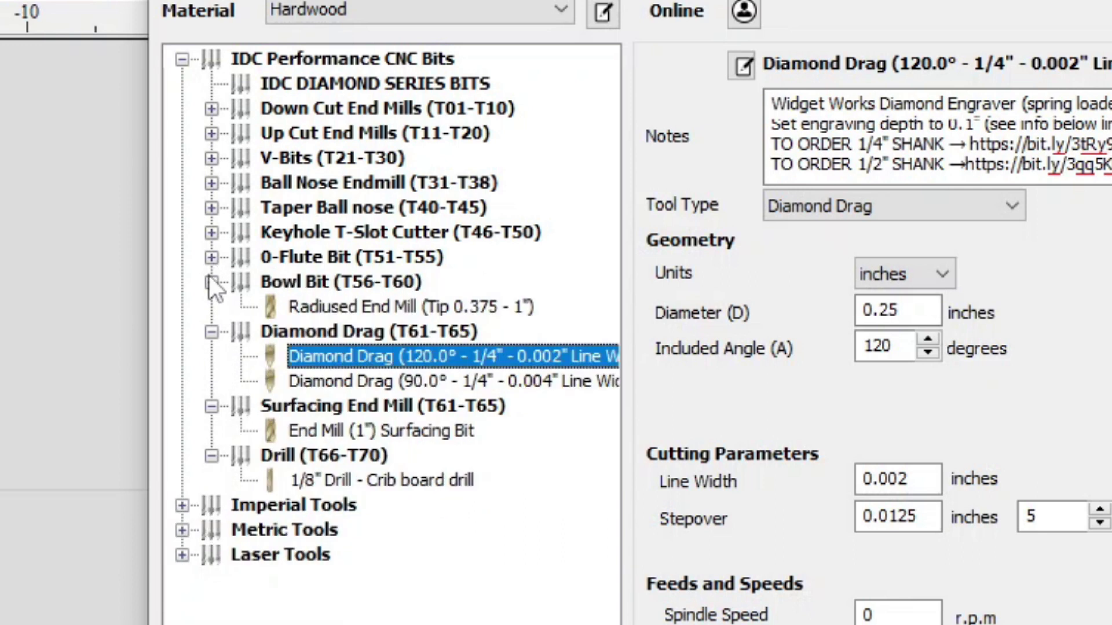
pyautogui.click(211, 282)
pyautogui.click(211, 307)
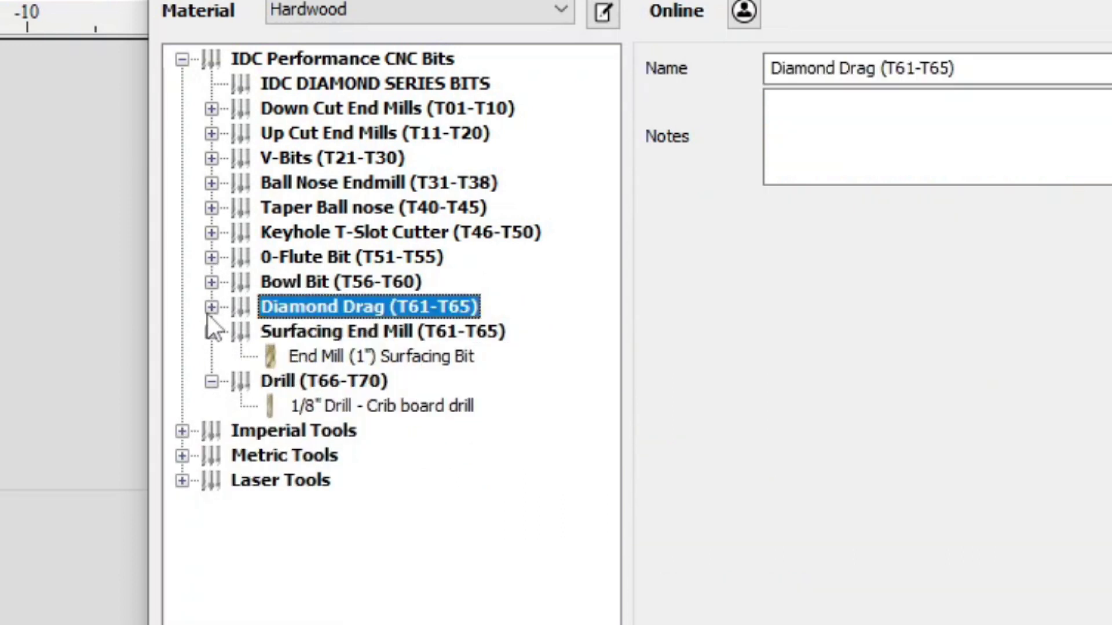
pyautogui.click(211, 332)
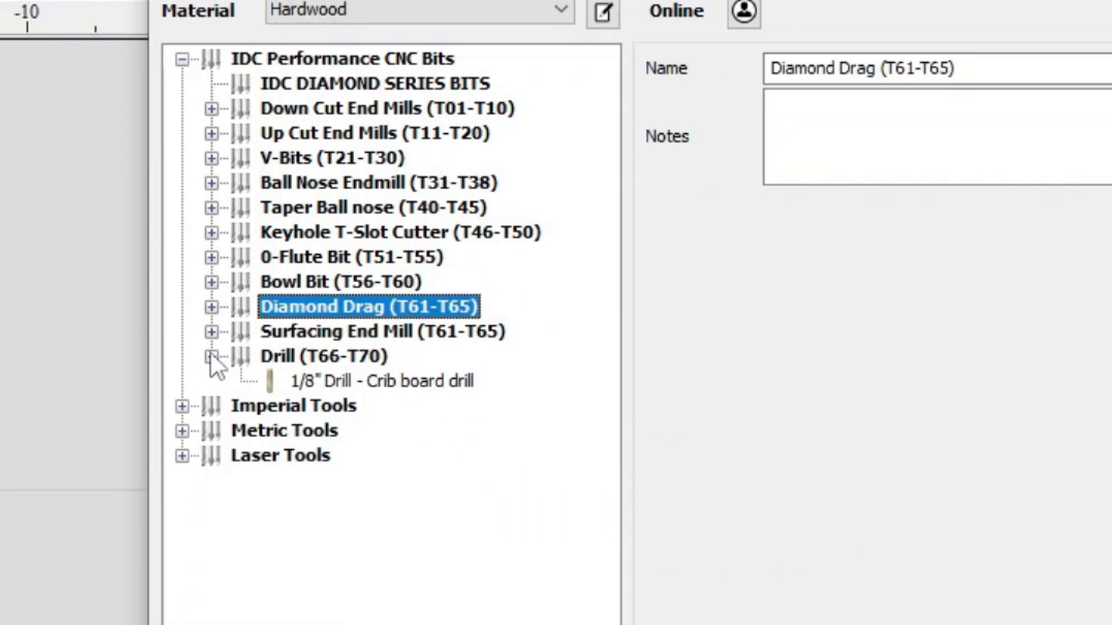
pyautogui.click(212, 357)
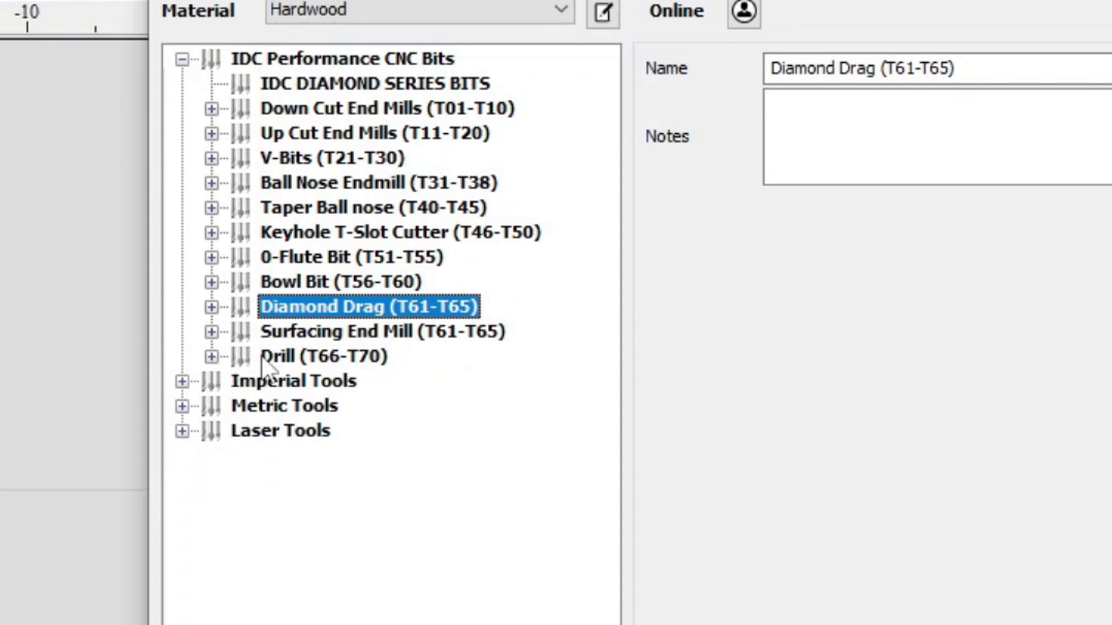
pyautogui.click(286, 232)
pyautogui.click(286, 204)
pyautogui.click(281, 181)
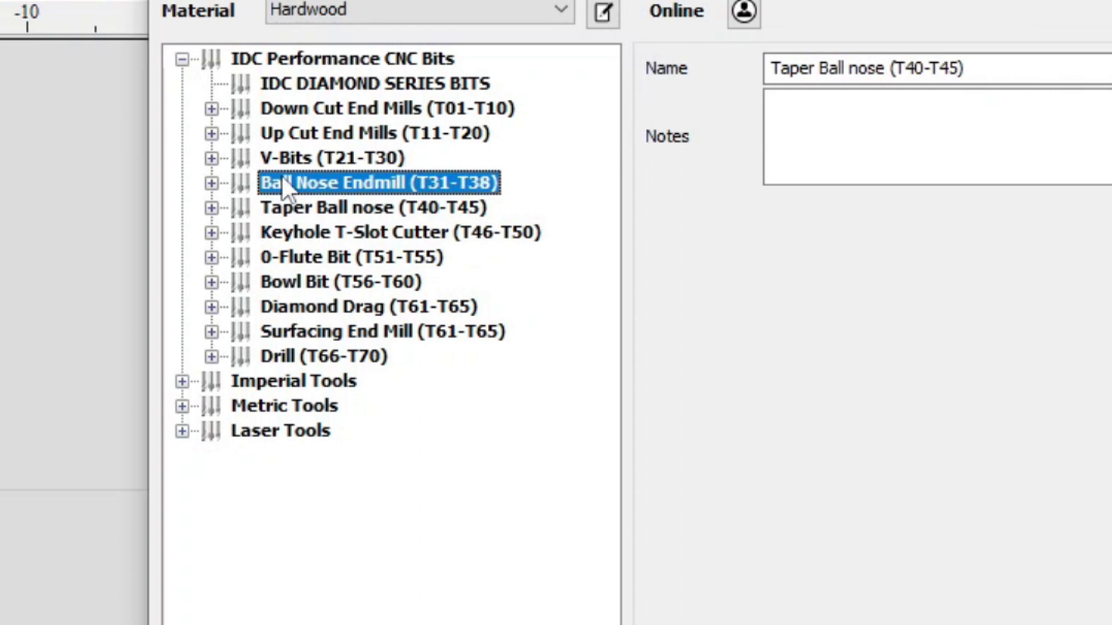
pyautogui.click(279, 157)
pyautogui.click(278, 133)
pyautogui.click(280, 108)
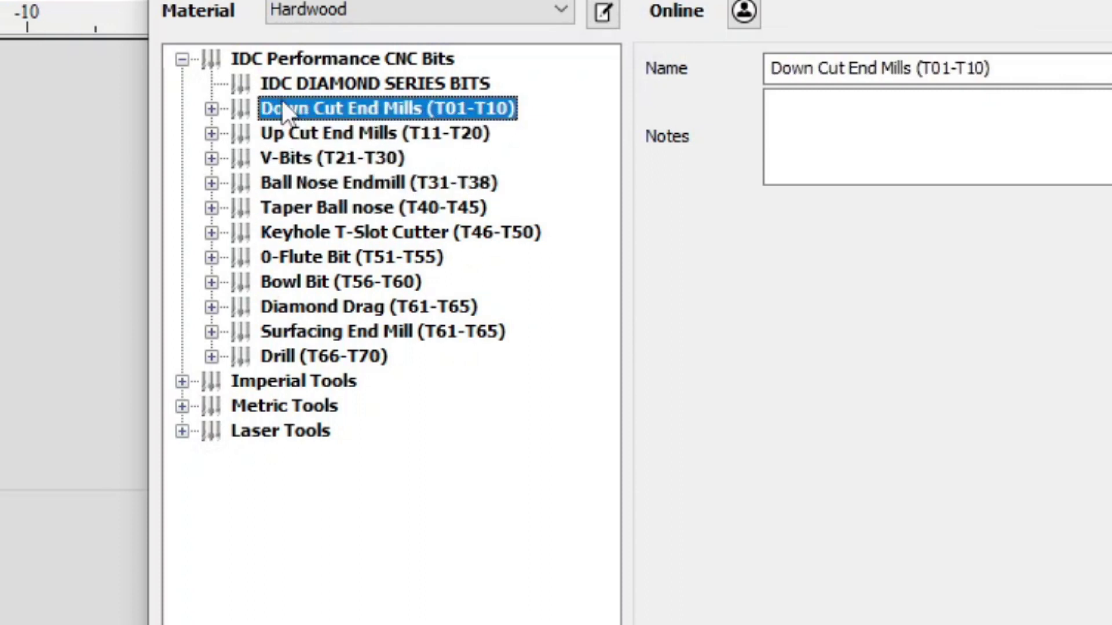
pyautogui.click(282, 85)
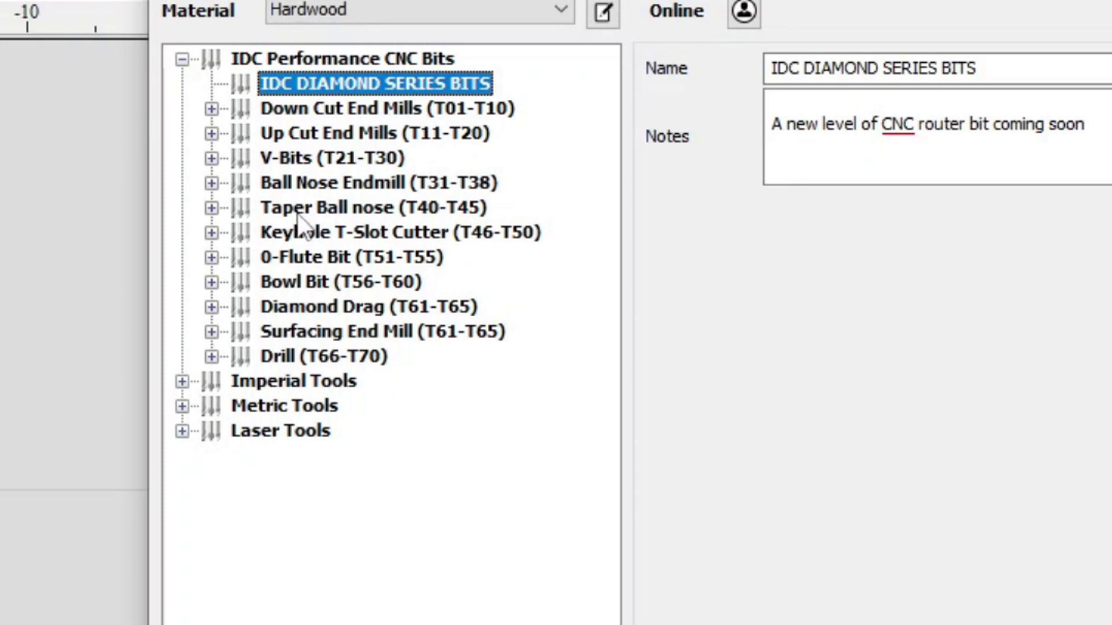
pyautogui.click(325, 107)
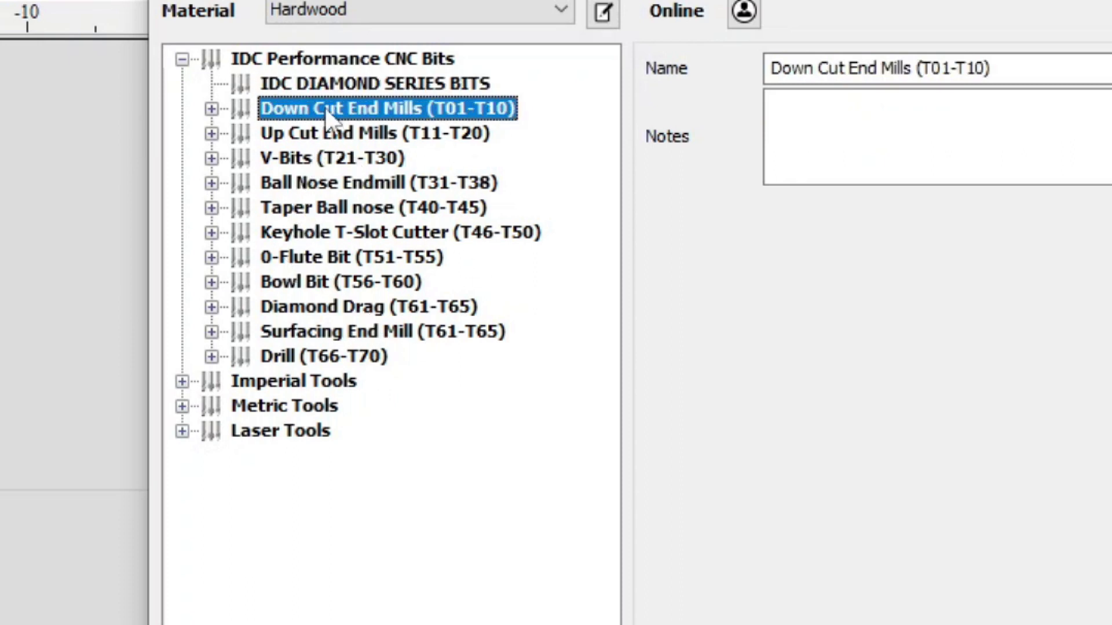
pyautogui.click(320, 134)
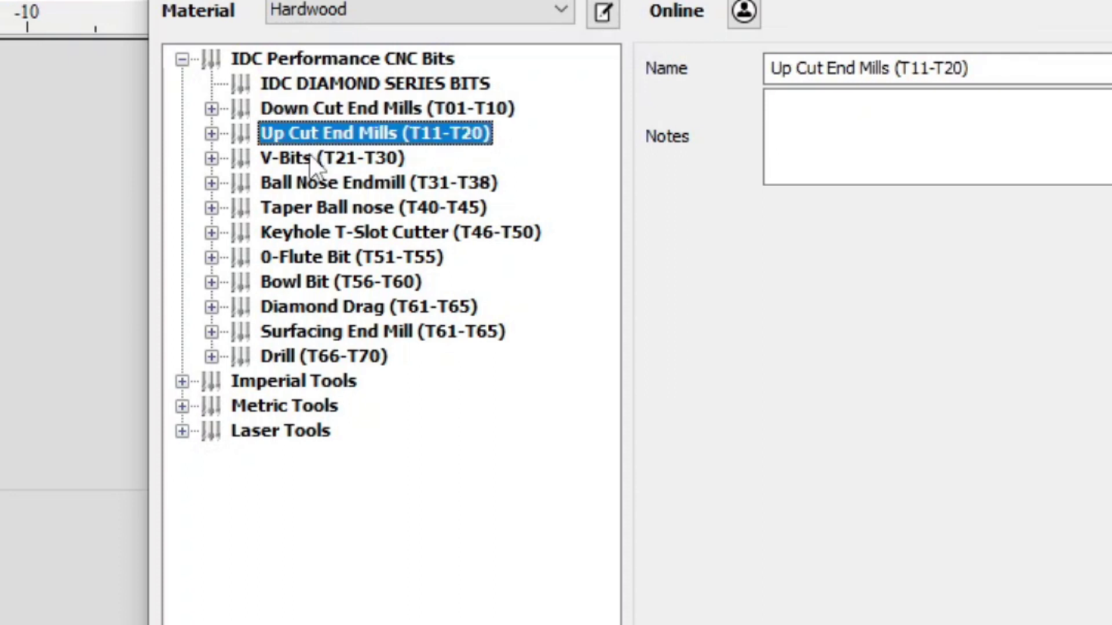
pyautogui.click(314, 161)
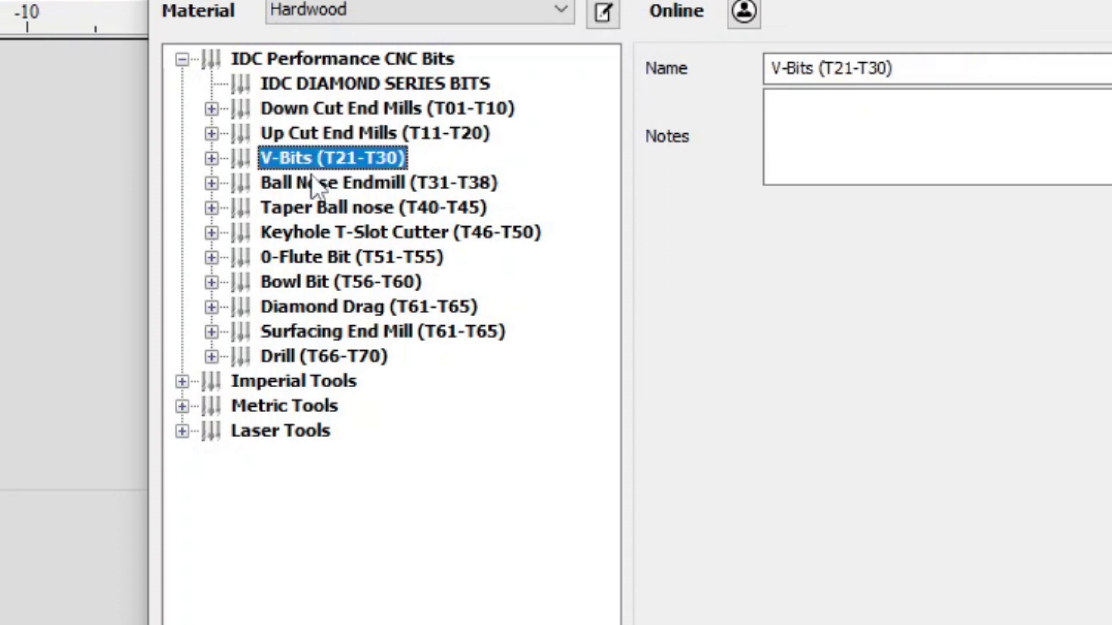
pyautogui.click(312, 184)
pyautogui.click(328, 210)
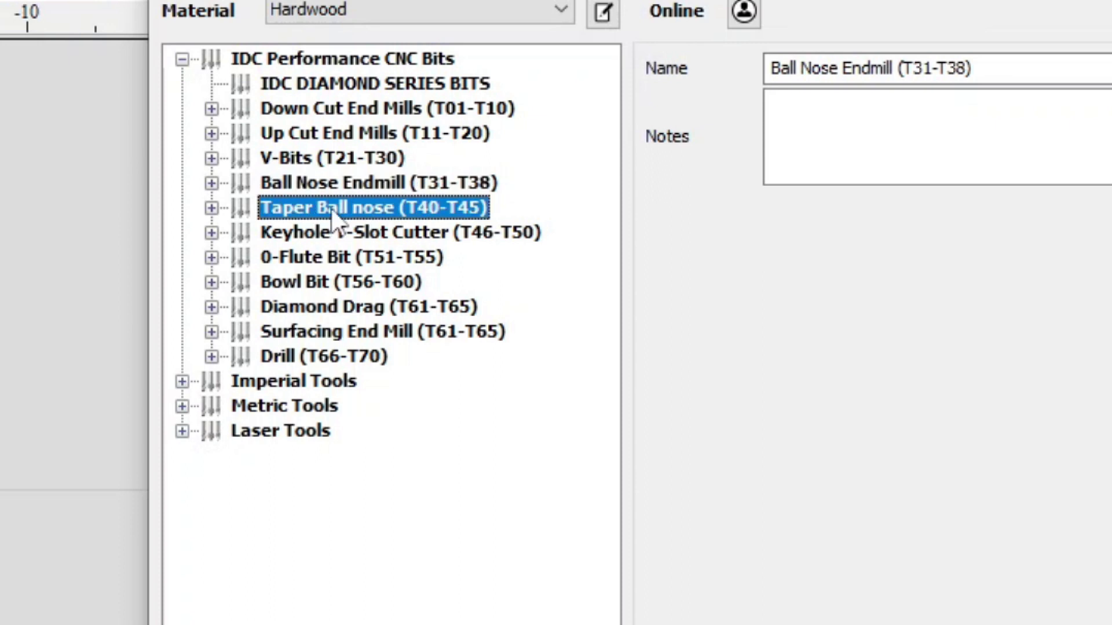
pyautogui.click(331, 237)
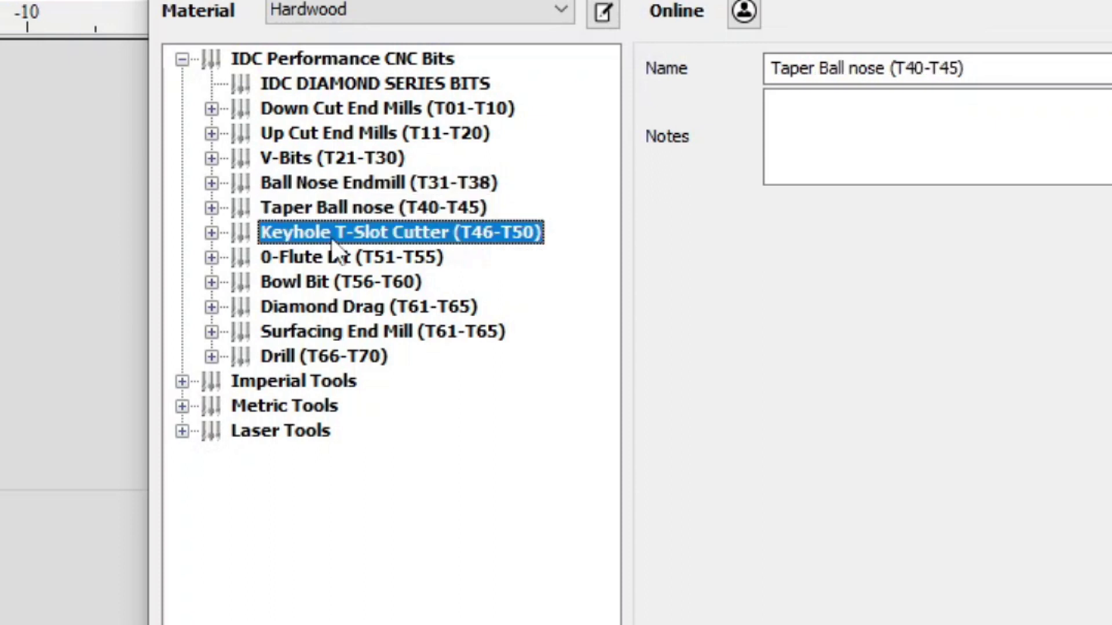
pyautogui.click(335, 256)
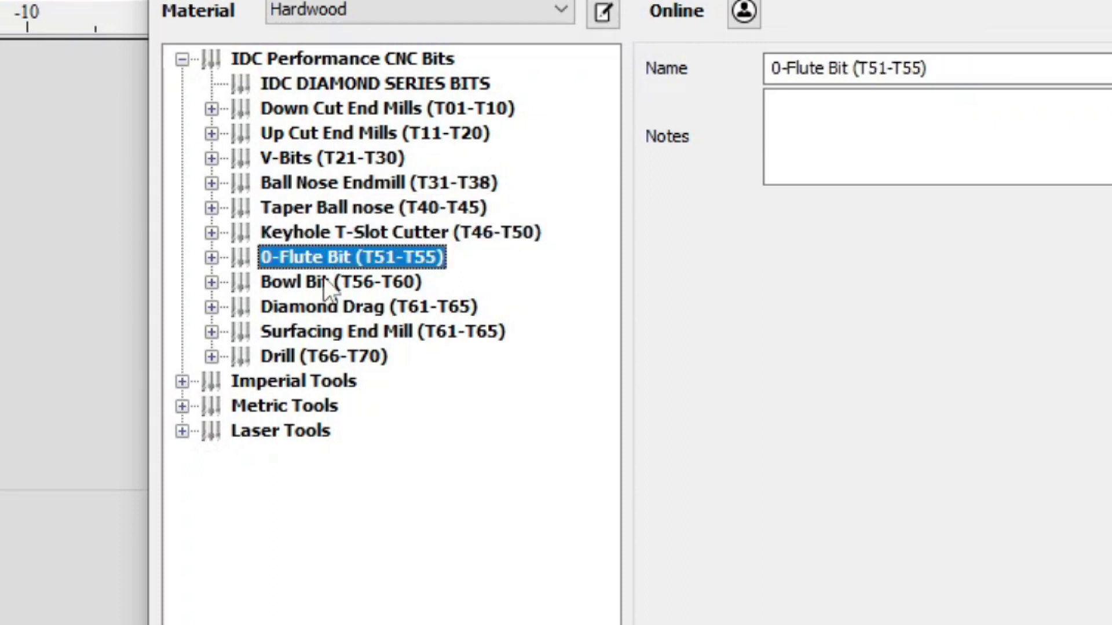
pyautogui.click(326, 287)
pyautogui.click(333, 313)
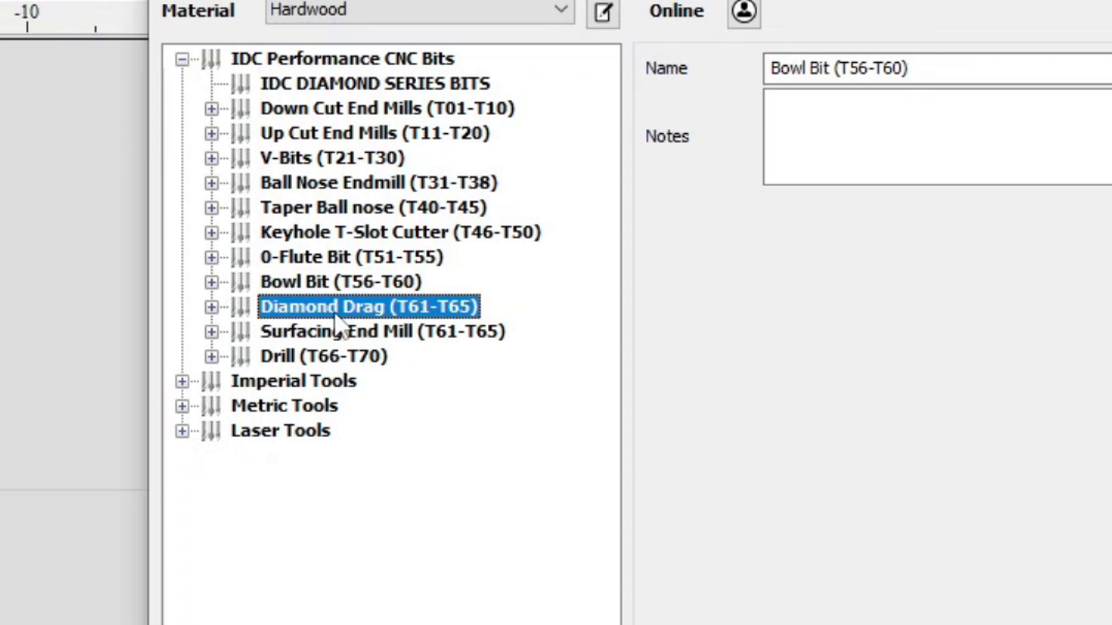
pyautogui.click(335, 339)
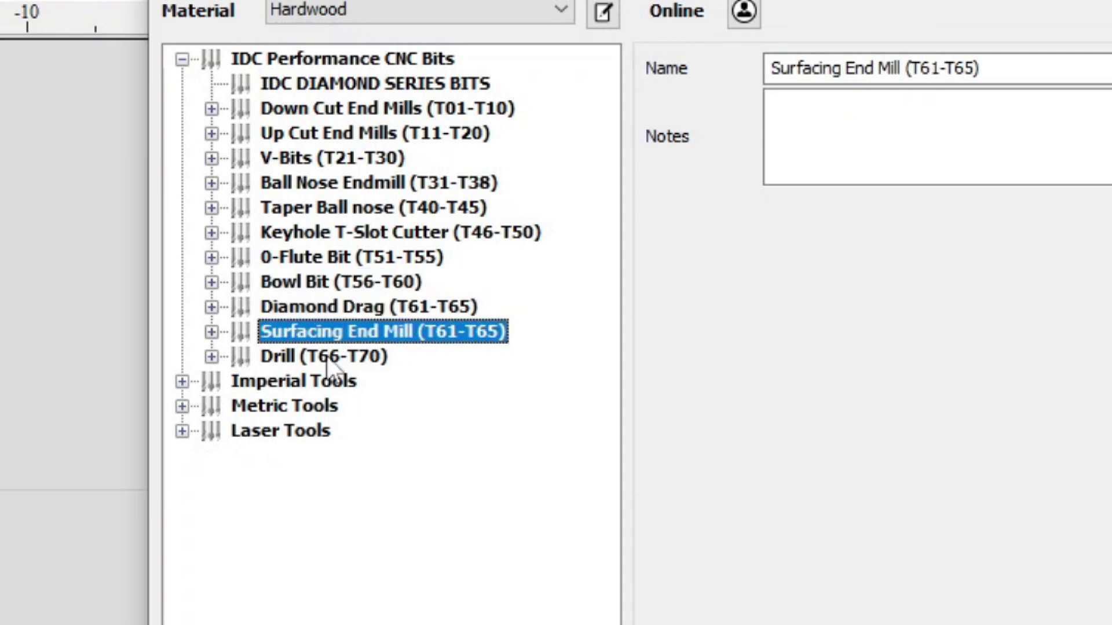
pyautogui.click(339, 356)
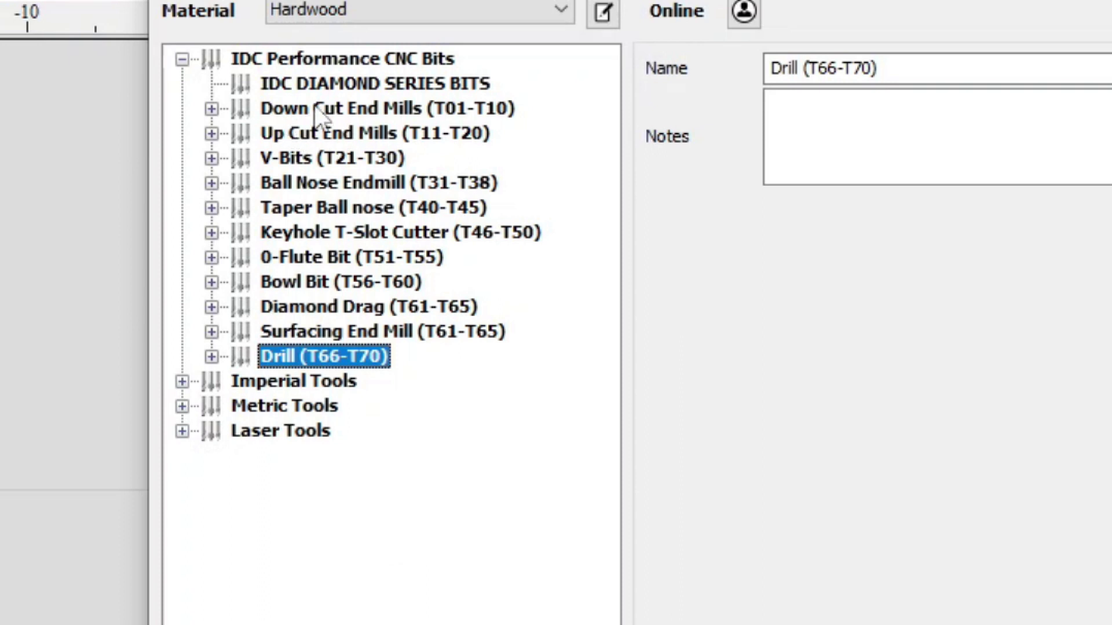
pyautogui.click(463, 118)
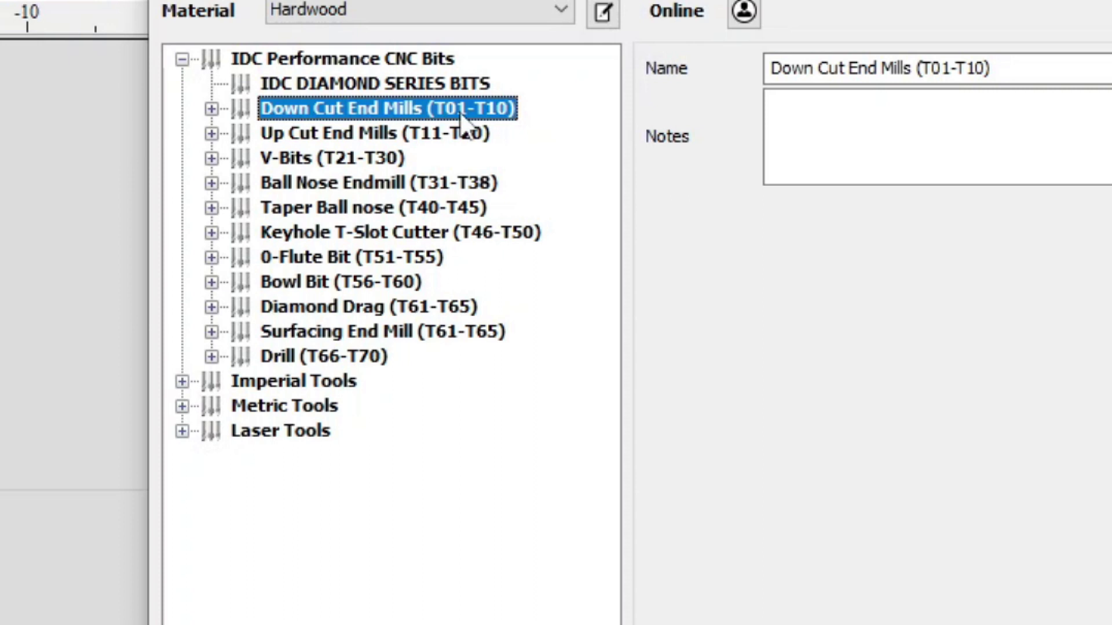
# Expand Down Cut End Mills (T01-T10) and show End Mill (1/32") DOWN CUT: 27000 r.p.m, tool 1.
pyautogui.click(212, 109)
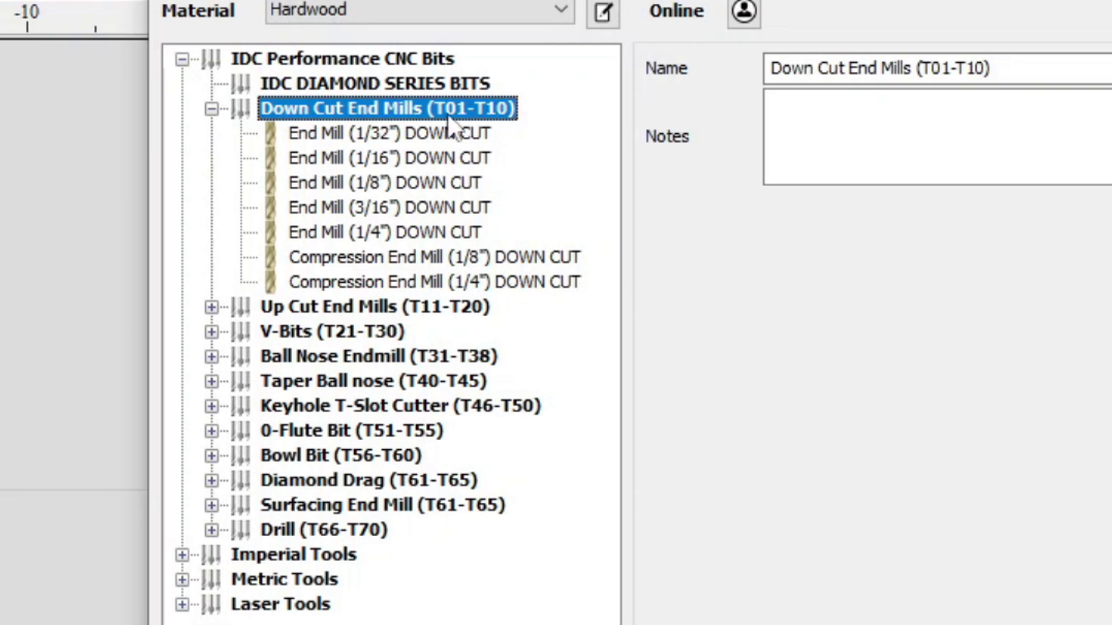
pyautogui.click(405, 139)
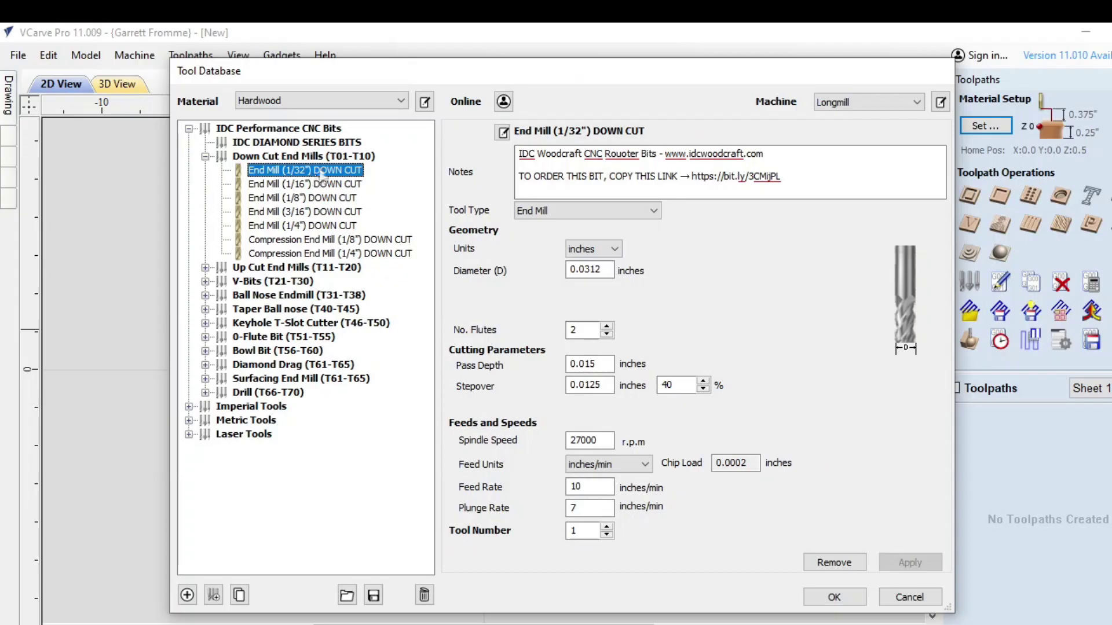
pyautogui.click(808, 175)
pyautogui.moveTo(773, 155); pyautogui.dragTo(684, 155)
pyautogui.click(669, 164)
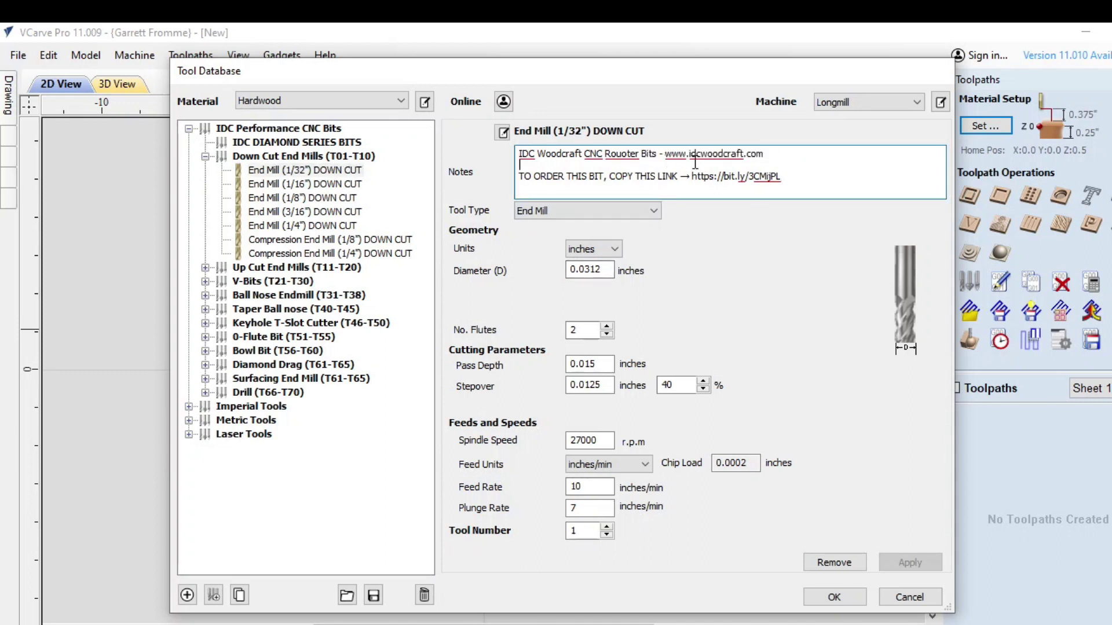
pyautogui.moveTo(809, 176); pyautogui.dragTo(690, 178)
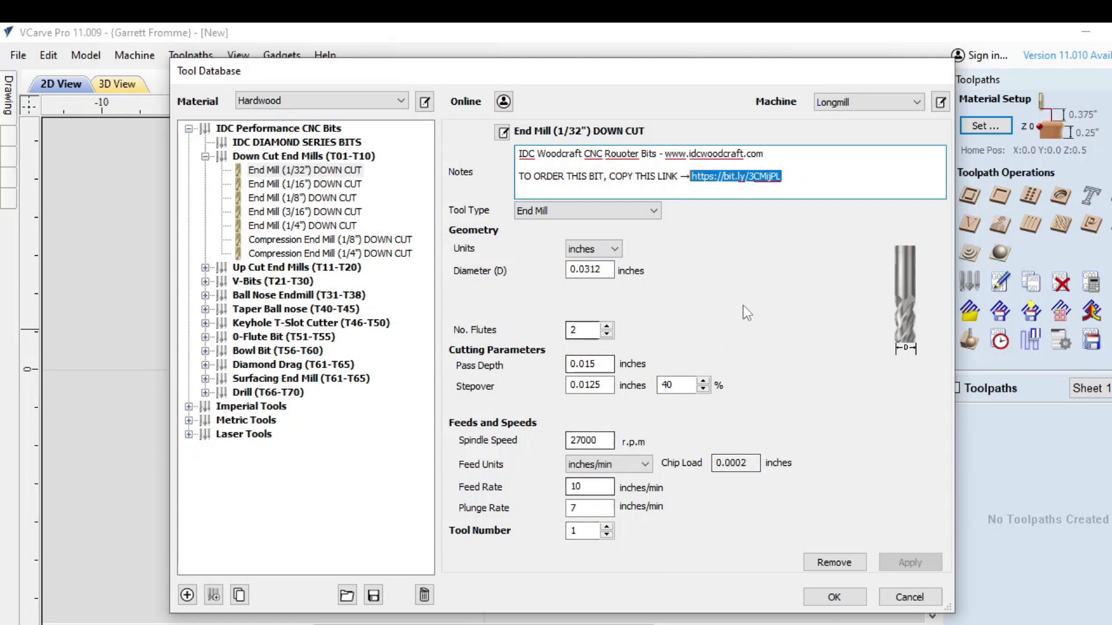
pyautogui.click(583, 274)
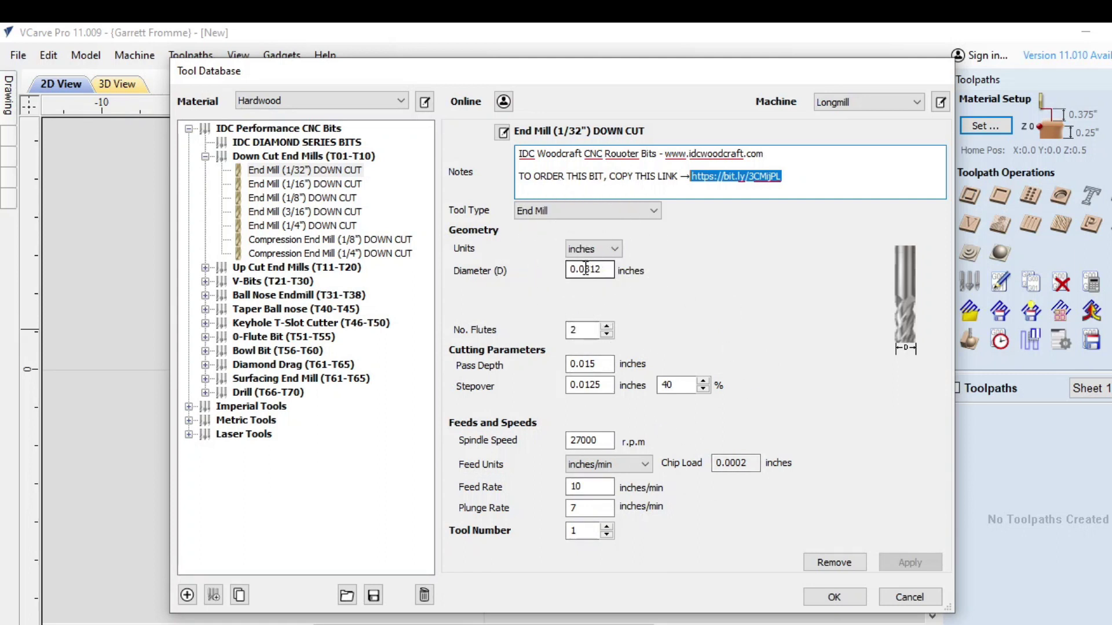
pyautogui.click(600, 412)
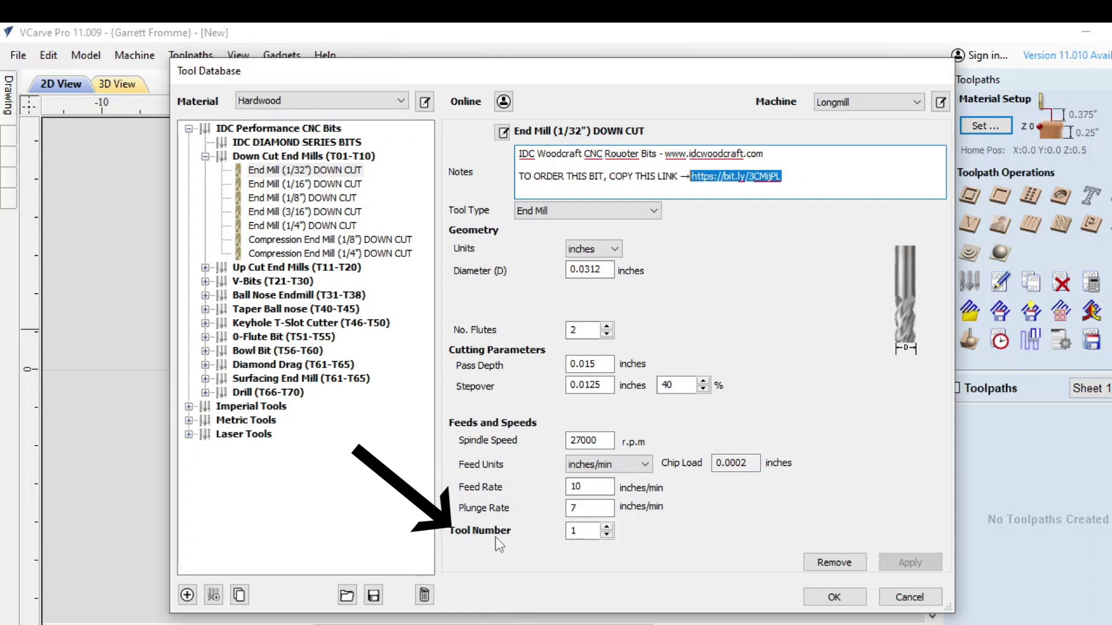
pyautogui.click(584, 532)
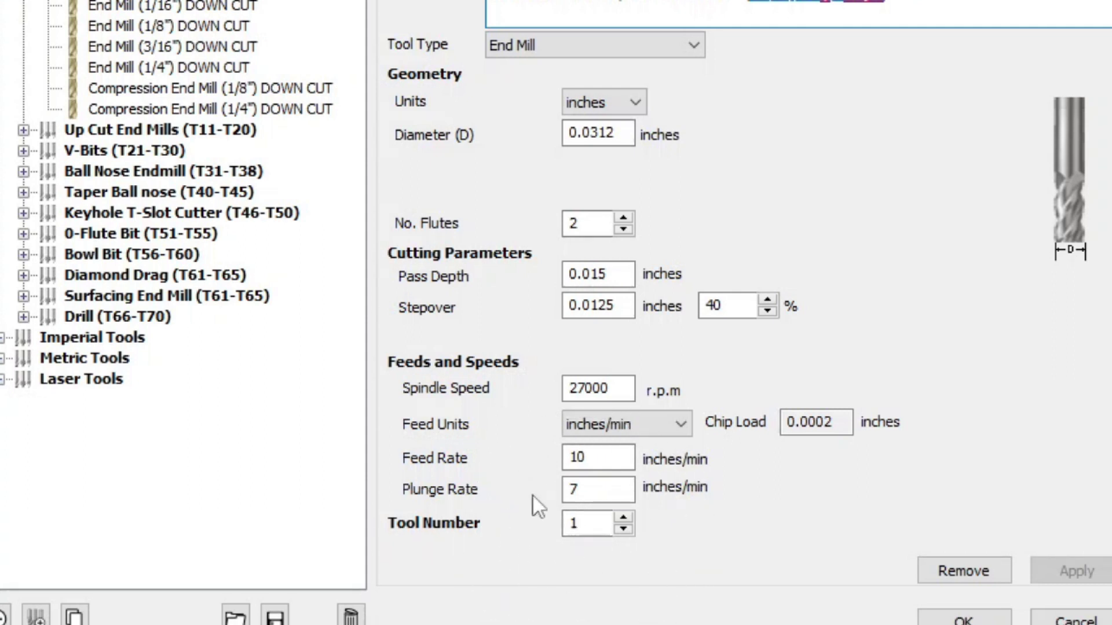
pyautogui.click(581, 527)
pyautogui.click(214, 7)
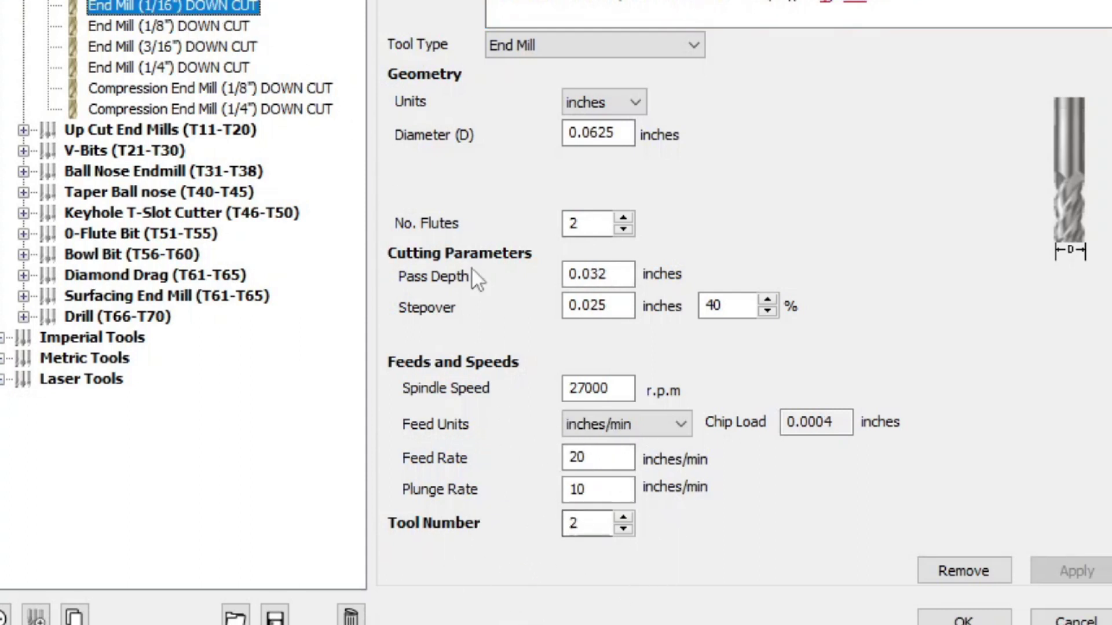
pyautogui.click(208, 24)
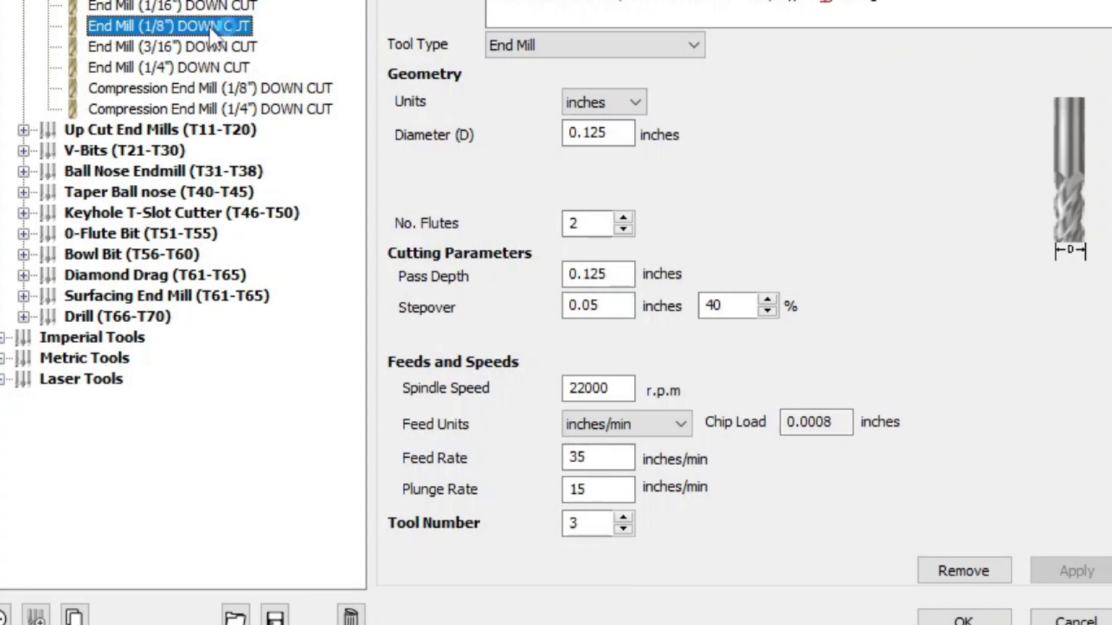
pyautogui.click(200, 46)
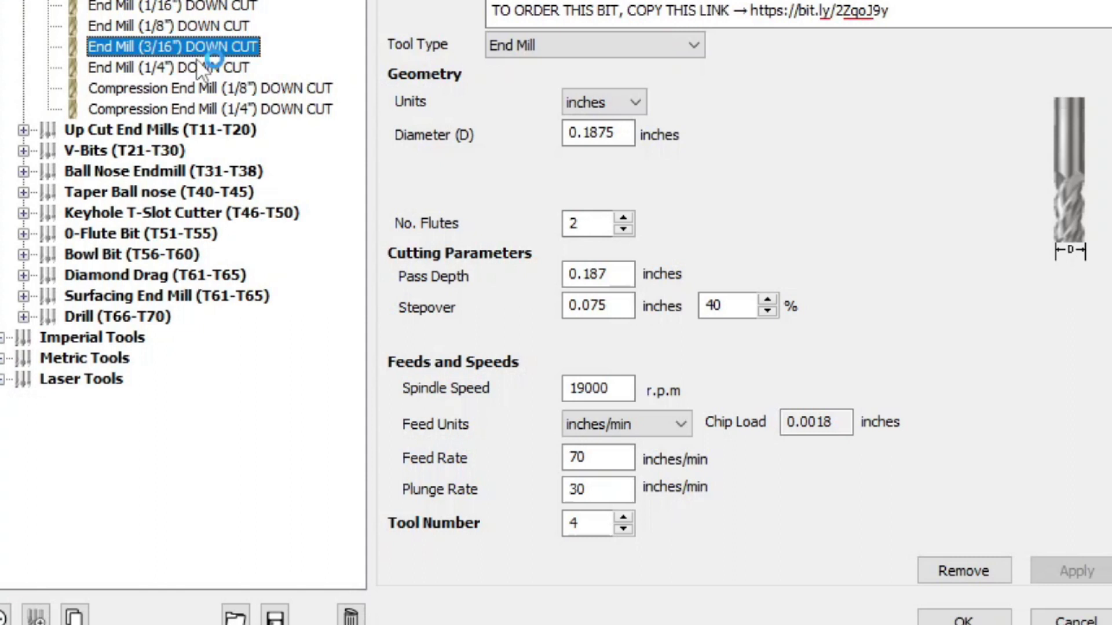
pyautogui.click(203, 67)
pyautogui.click(200, 88)
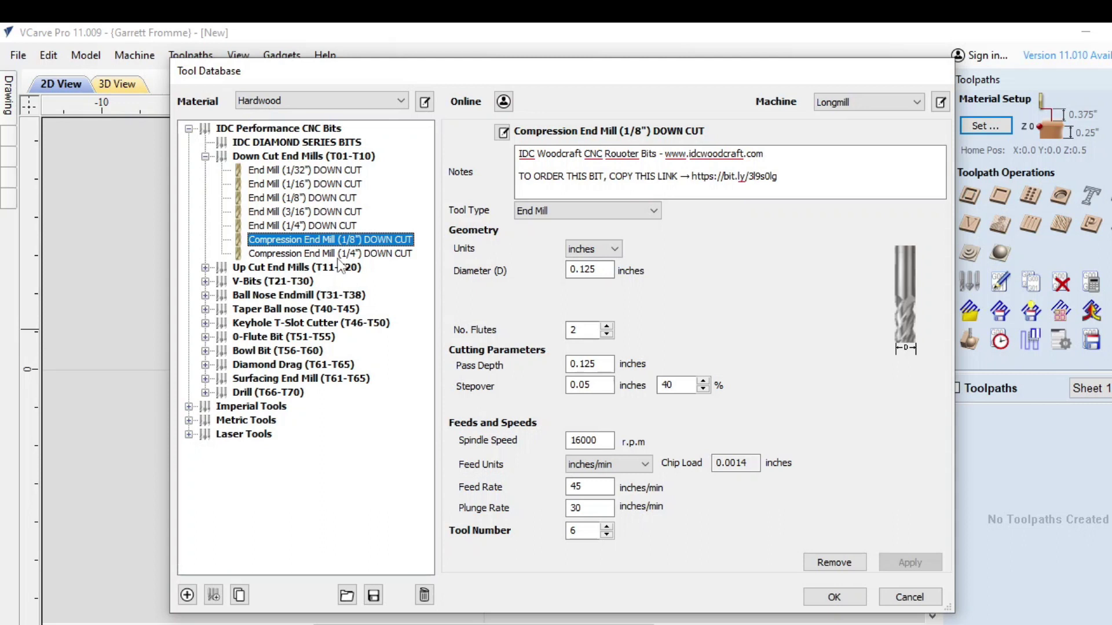
# Collapse Down Cut End Mills and show IDC DIAMOND SERIES BITS with its coming-soon note.
pyautogui.click(205, 157)
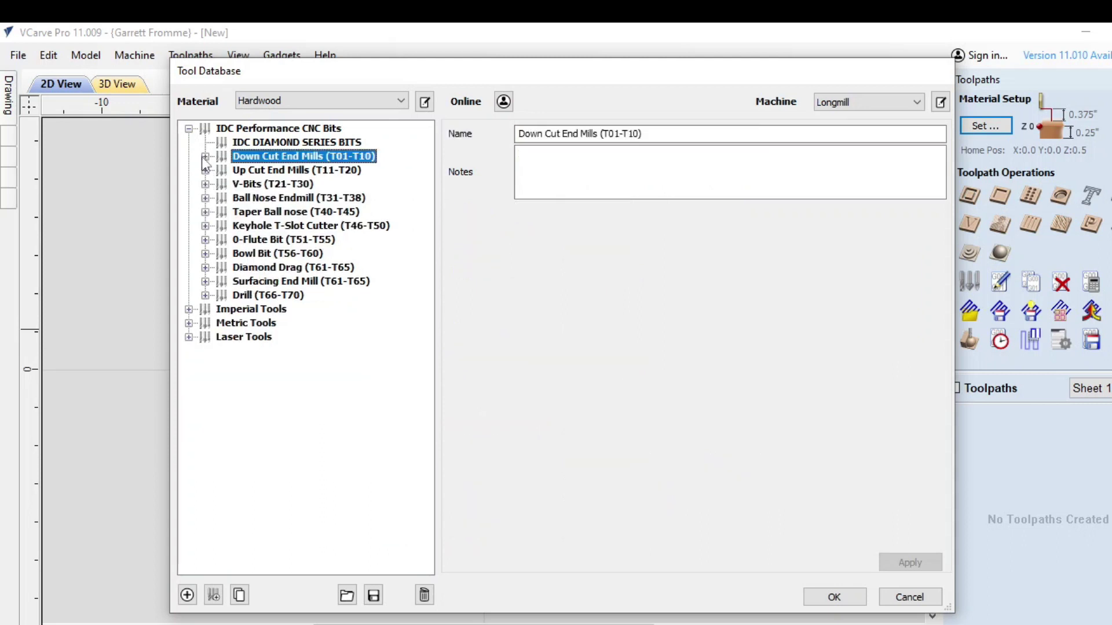
pyautogui.click(276, 142)
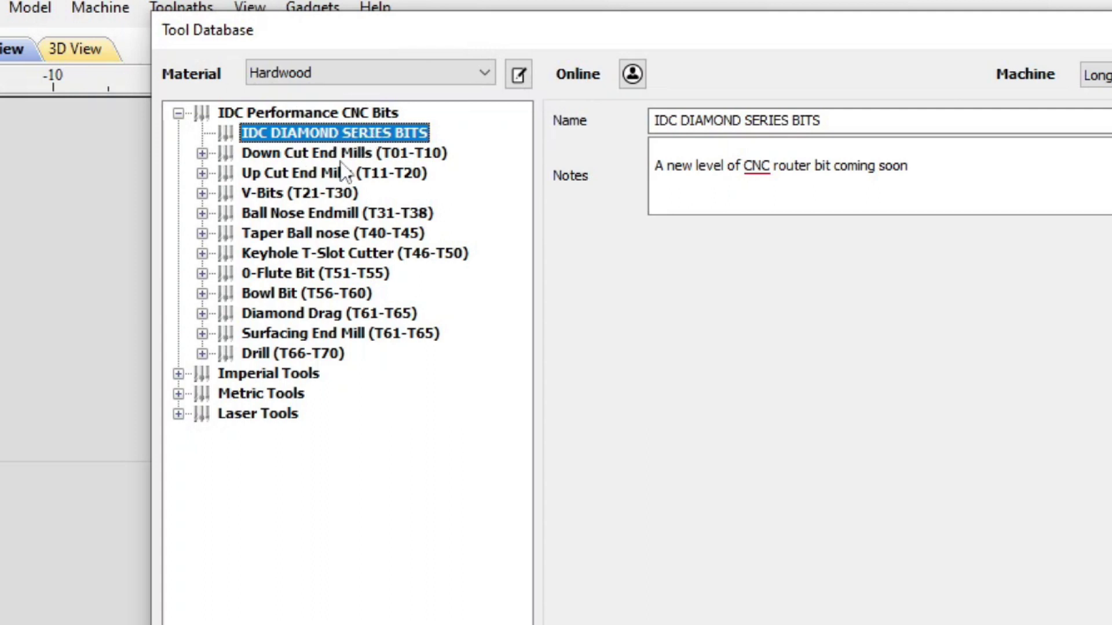
# Reopen Down Cut End Mills to check the 1/8" compression end mill, then expand V-Bits (T21-T30).
pyautogui.click(201, 153)
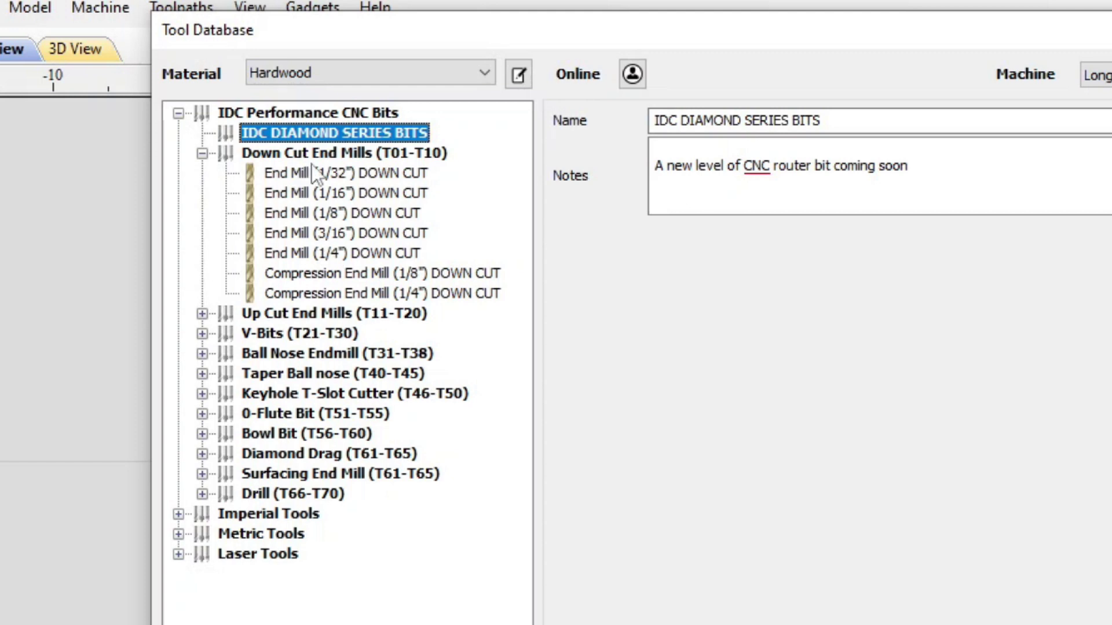
pyautogui.click(340, 277)
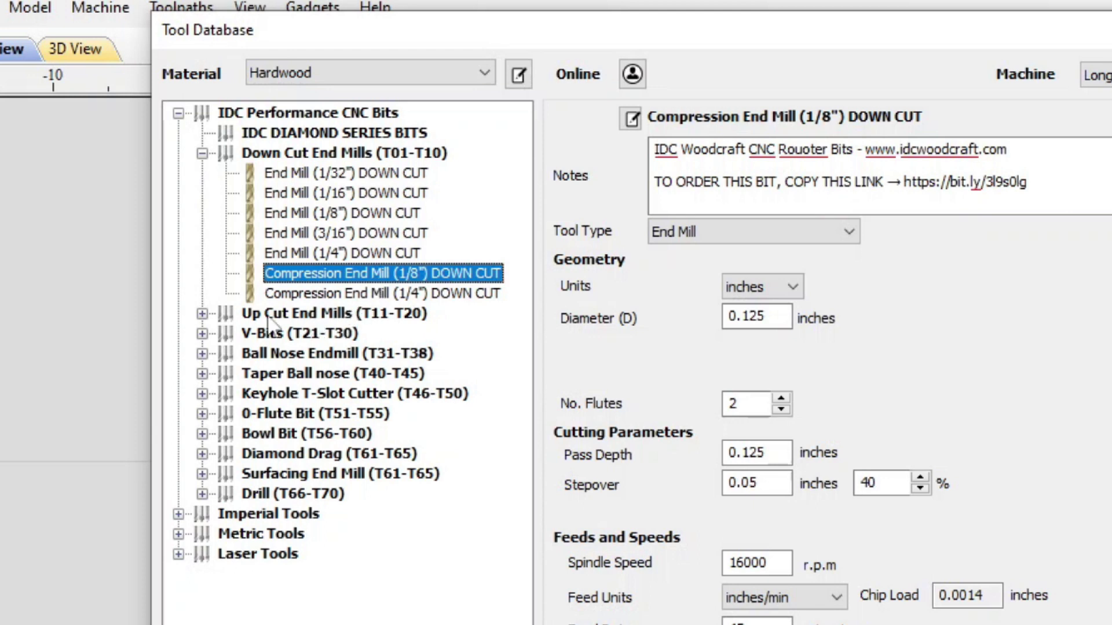
pyautogui.click(202, 314)
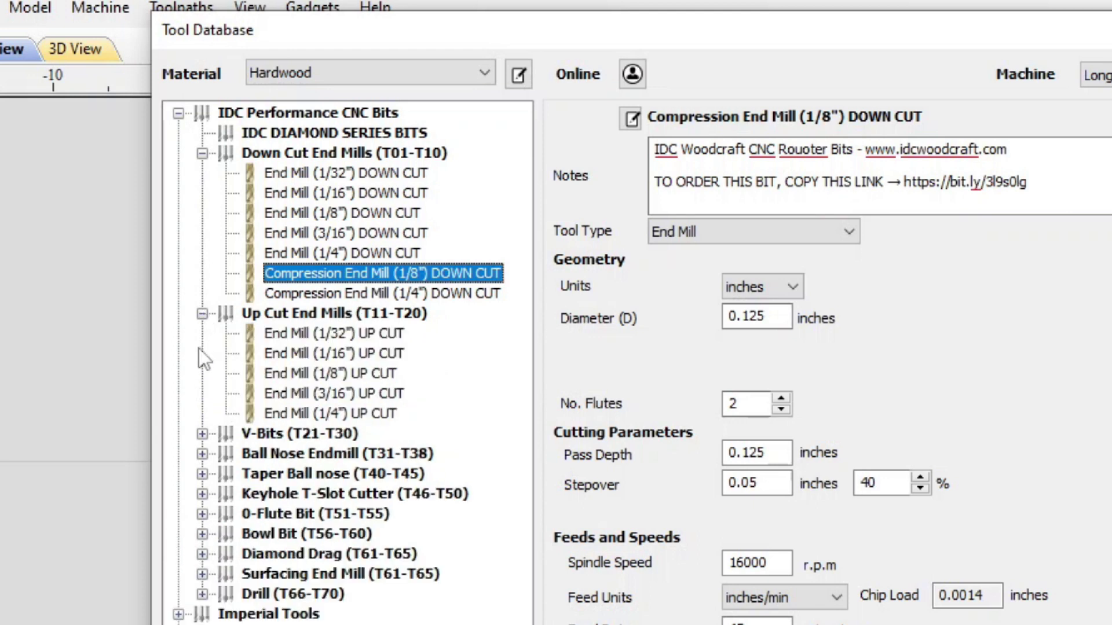
pyautogui.click(202, 314)
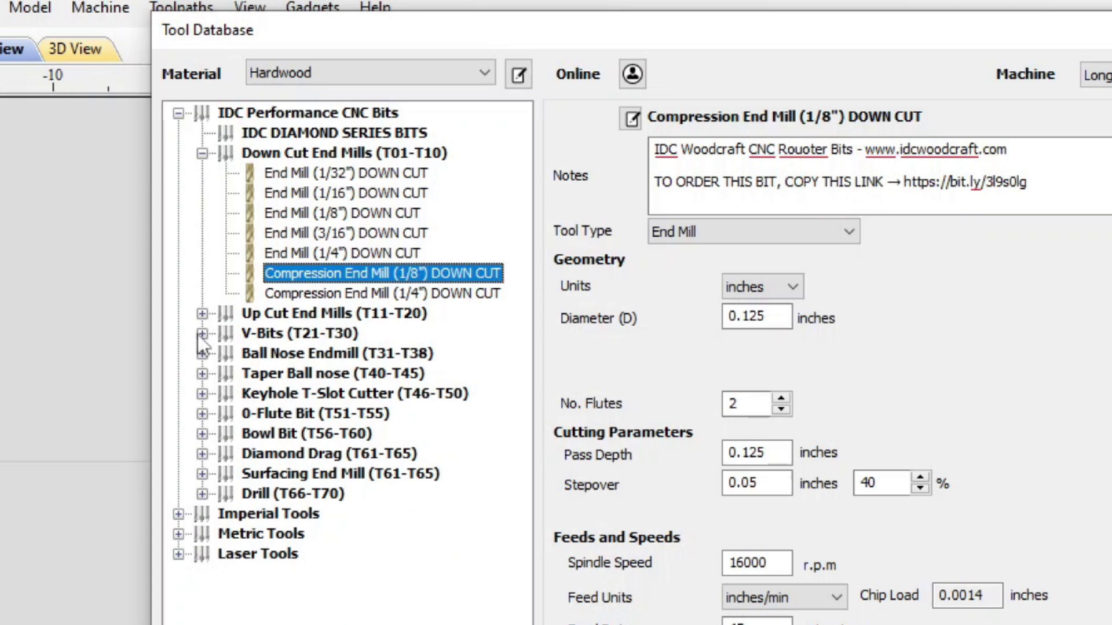
pyautogui.click(203, 334)
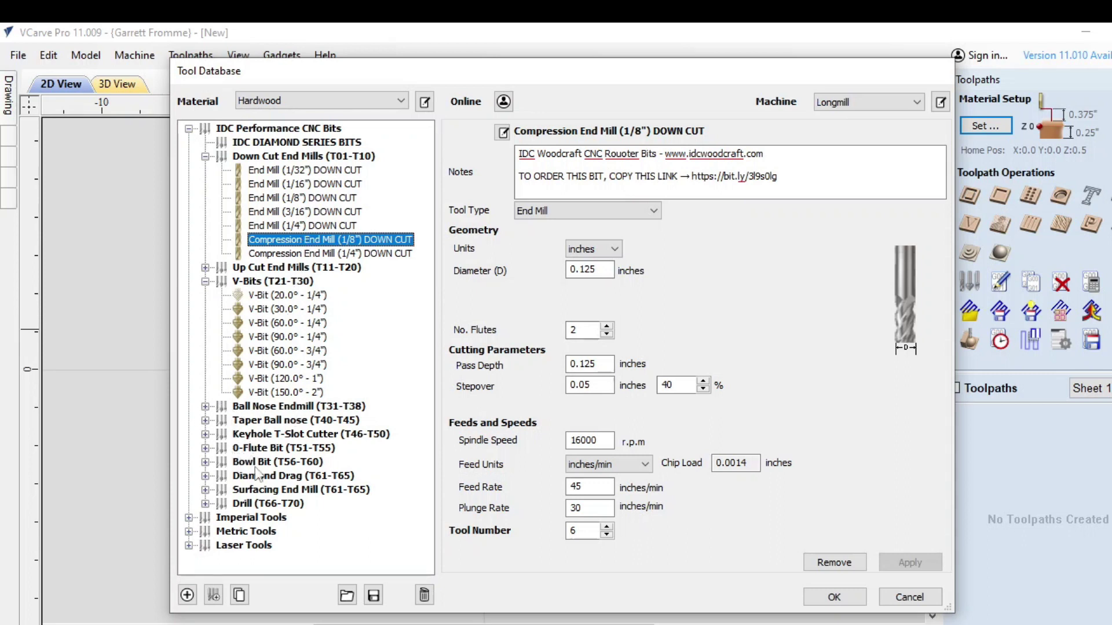
# Review the V-Bit (90.0° - 1/4") and V-Bit (60.0° - 3/4") notes and order link, then collapse V-Bits.
pyautogui.click(272, 337)
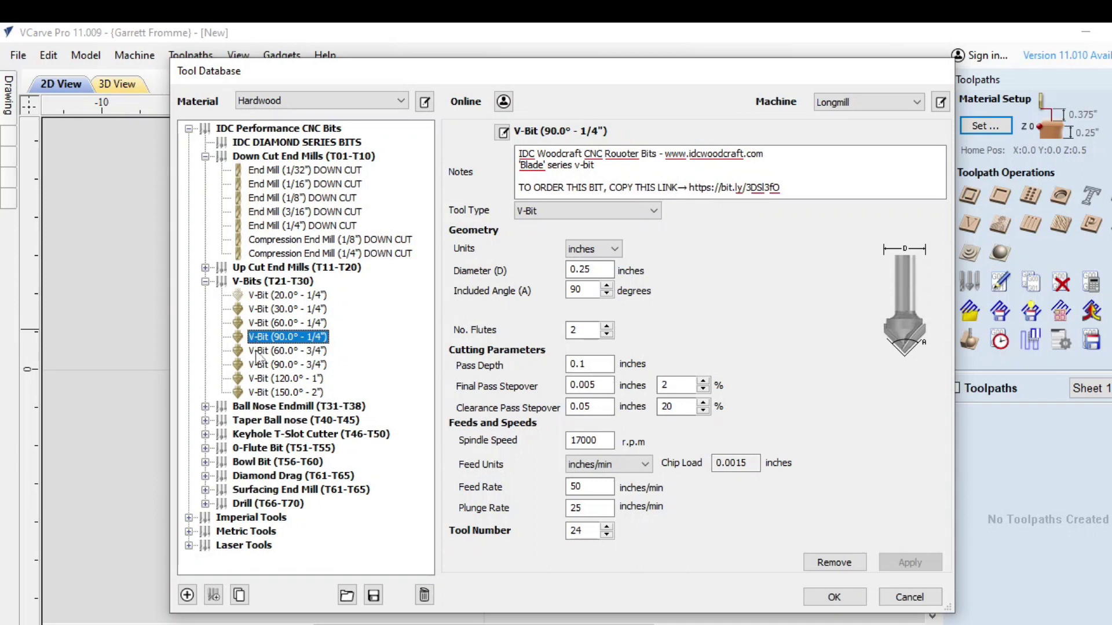
pyautogui.click(258, 351)
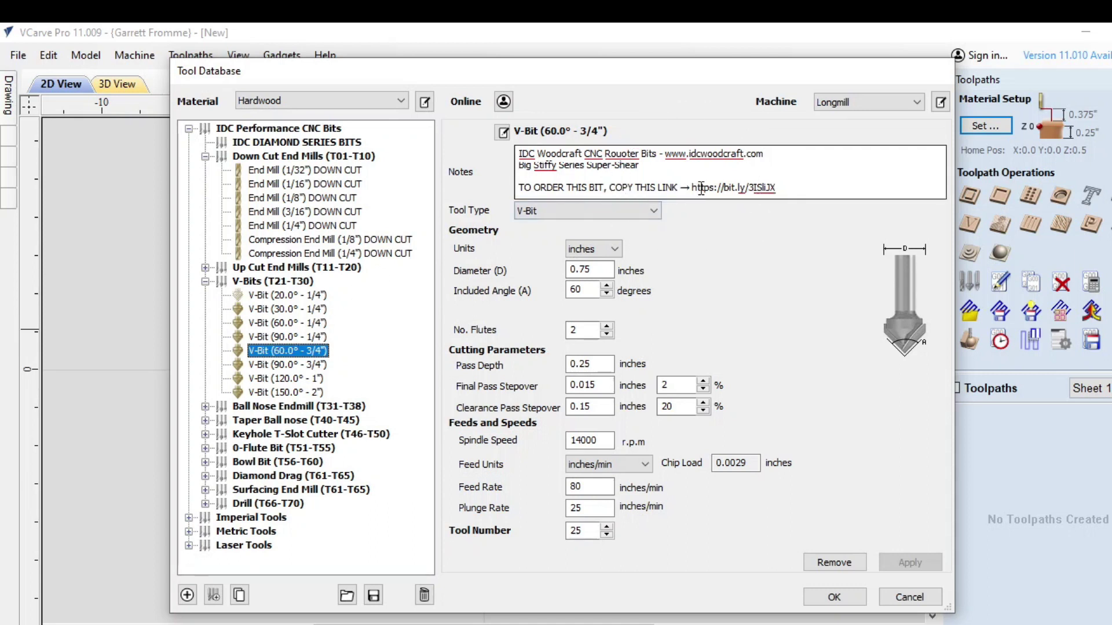
pyautogui.moveTo(801, 187); pyautogui.dragTo(689, 190)
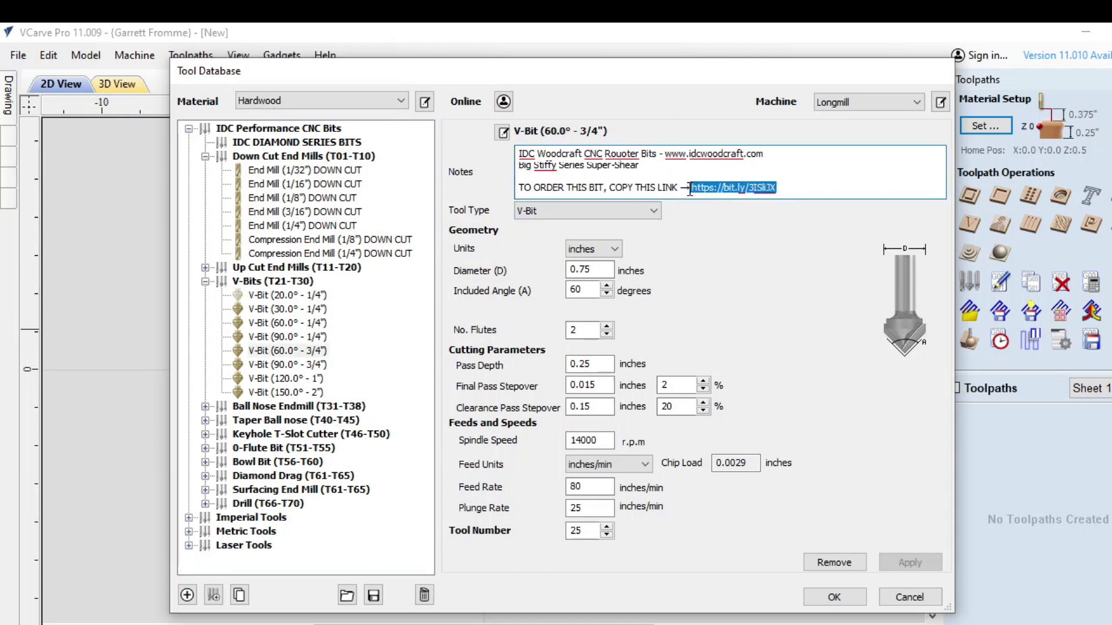
pyautogui.click(205, 281)
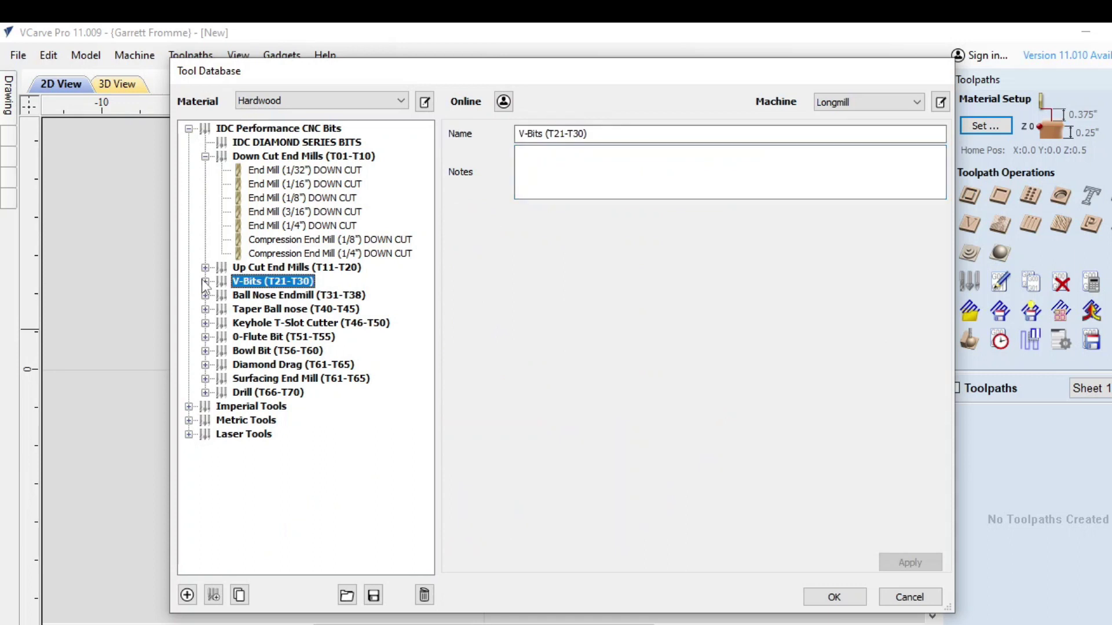
# Show the Diamond Drag (T61-T65) details, fold its tools back, and collapse Down Cut End Mills.
pyautogui.click(259, 365)
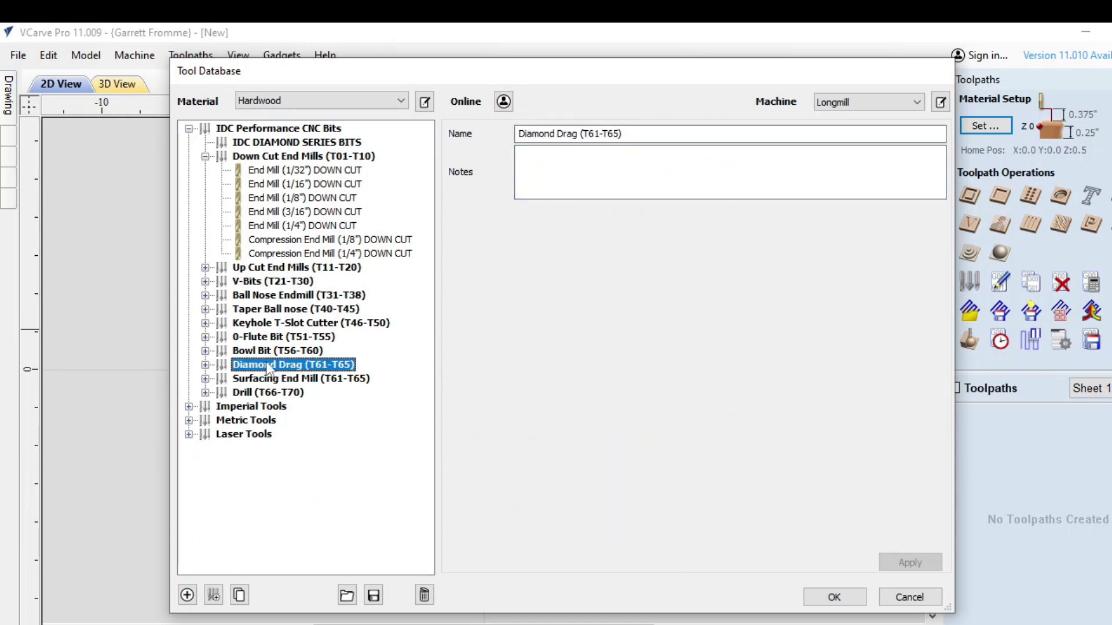
pyautogui.click(205, 365)
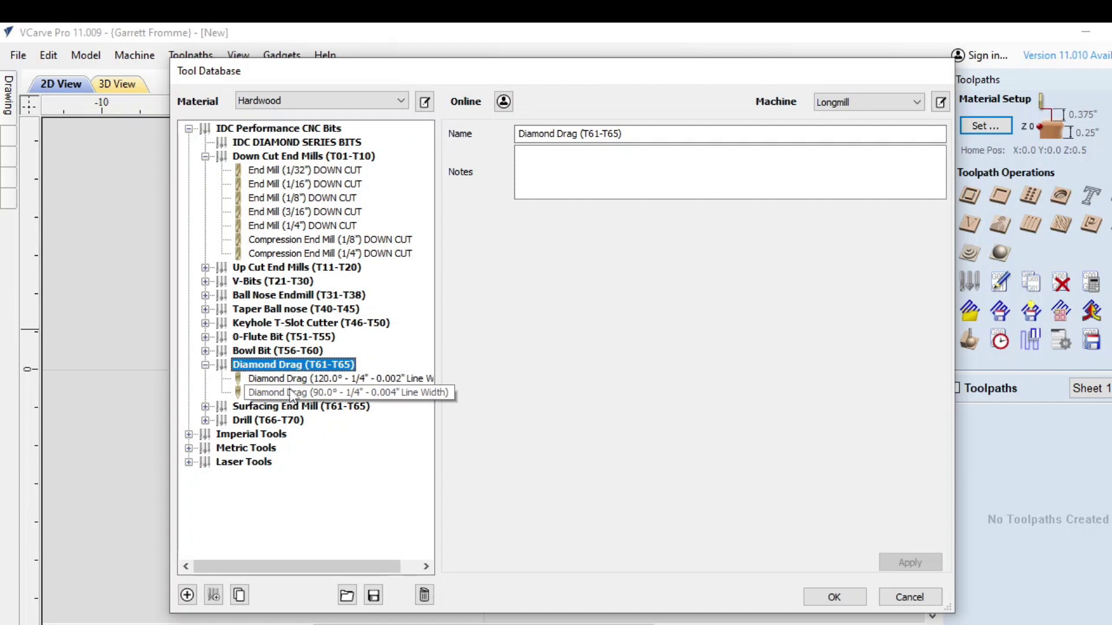
pyautogui.doubleClick(256, 365)
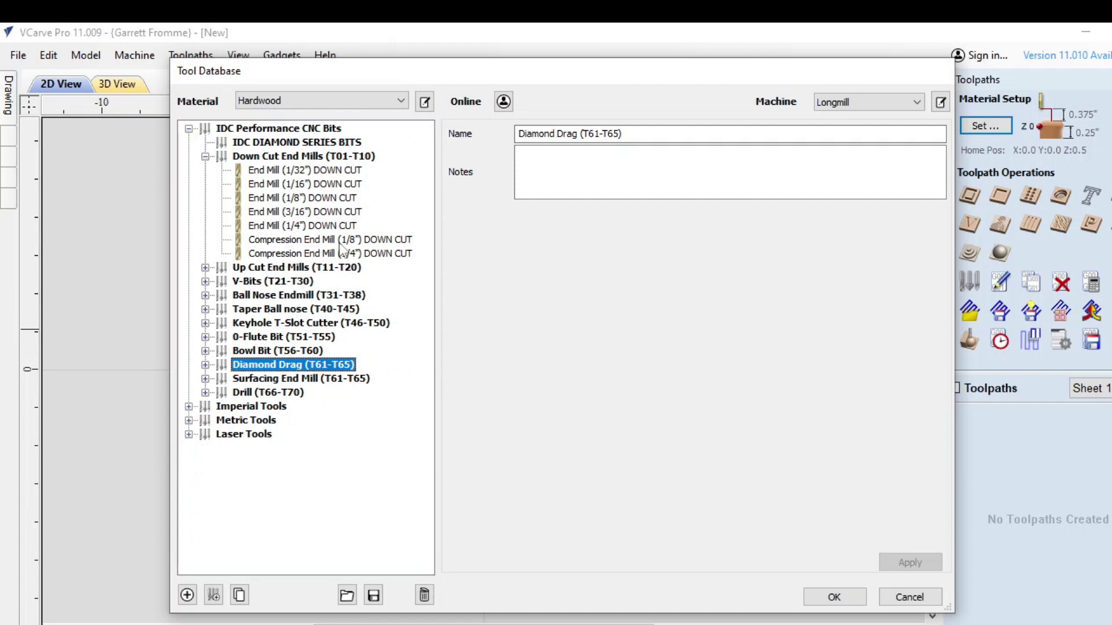
pyautogui.click(205, 157)
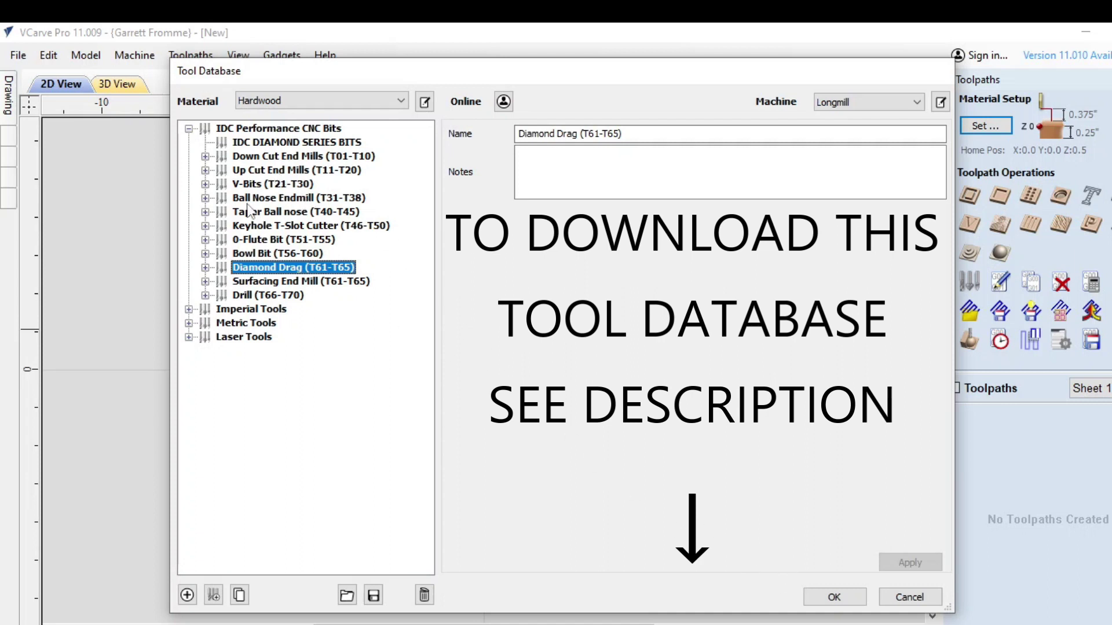
# Expand the Down Cut, Up Cut, V-Bit, Tapered Ball Nose, Ball Nose, Keyhole and 0-Flute groups.
pyautogui.click(204, 156)
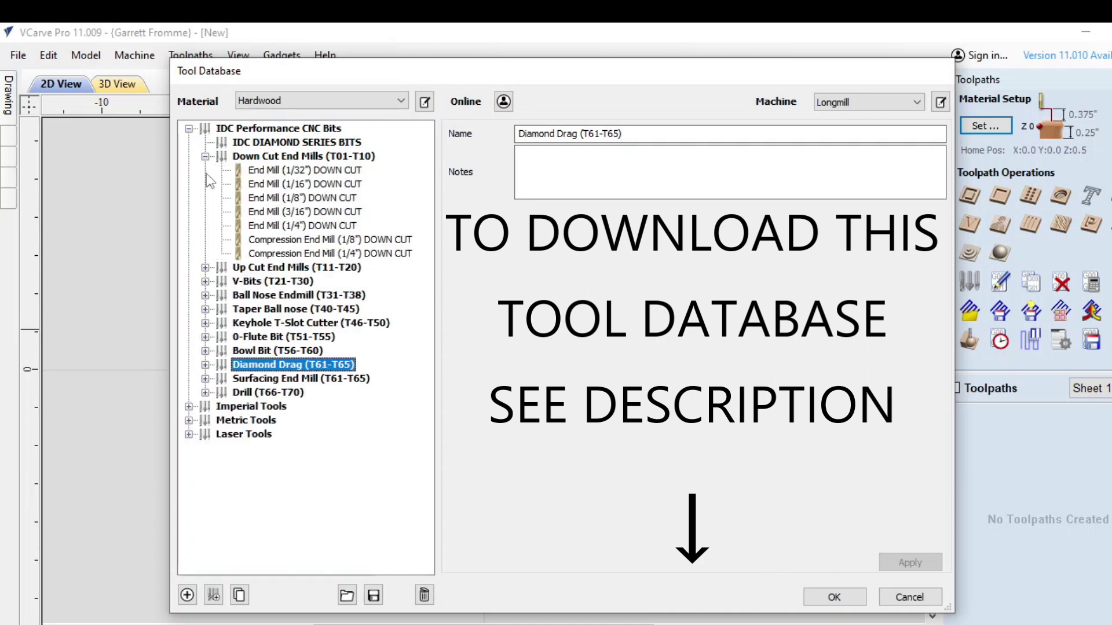
pyautogui.click(205, 267)
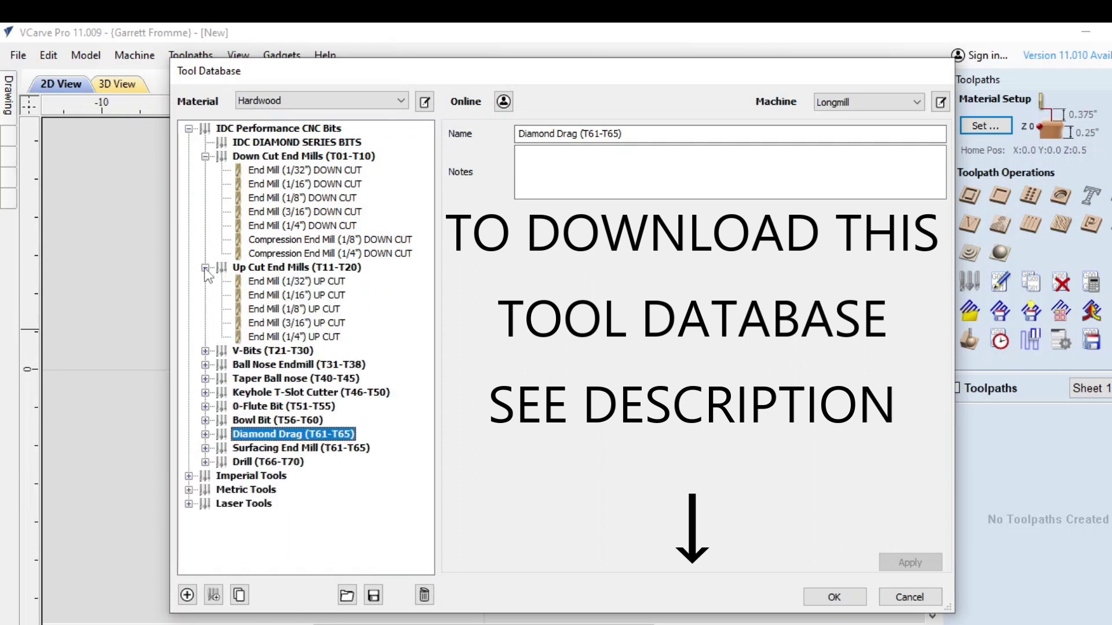
pyautogui.click(205, 351)
pyautogui.scroll(-2, 206, 419)
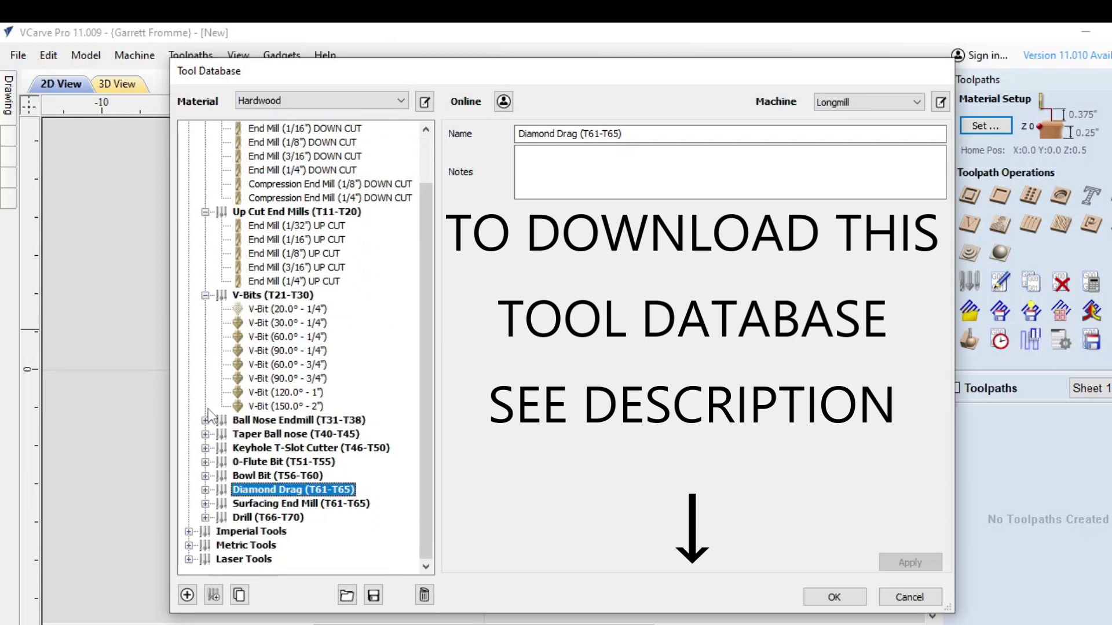
pyautogui.click(205, 433)
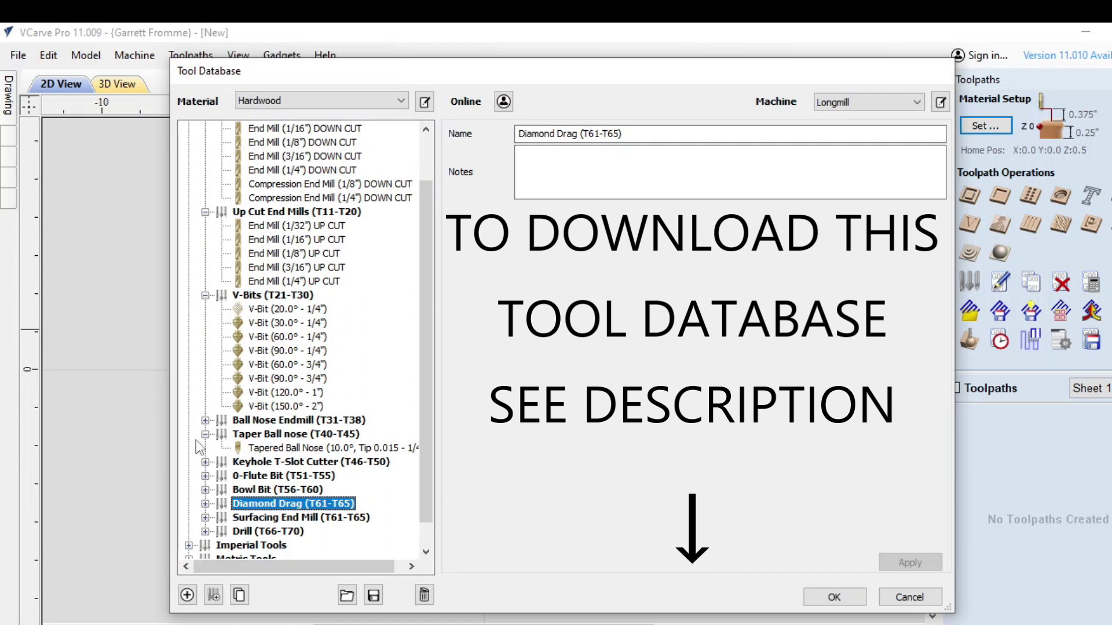
pyautogui.click(205, 420)
pyautogui.scroll(-3, 207, 440)
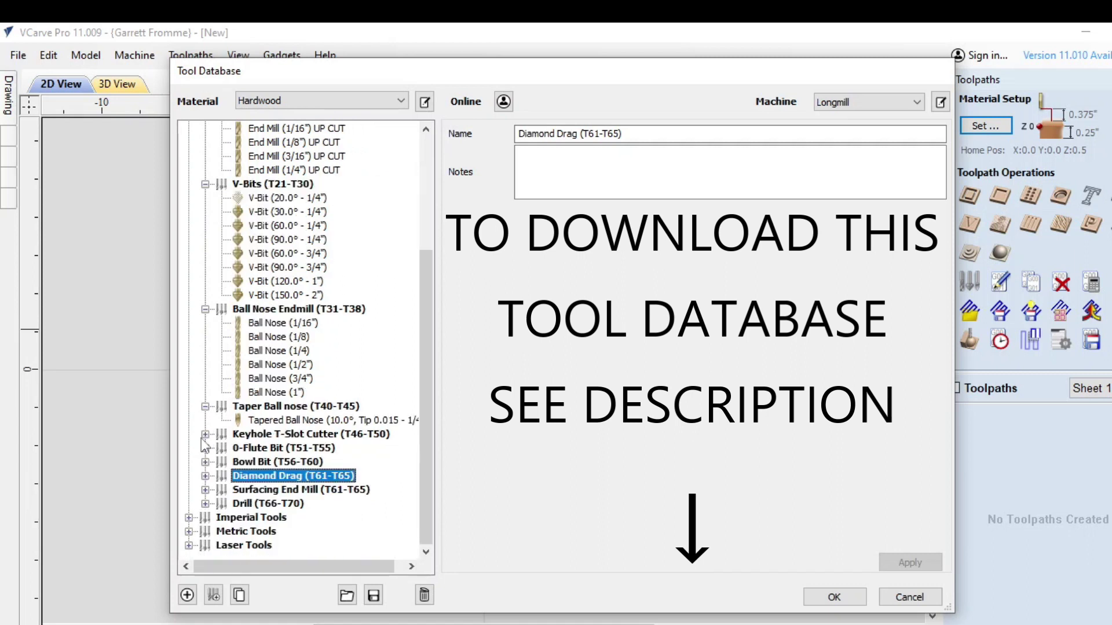
pyautogui.click(205, 434)
pyautogui.click(205, 462)
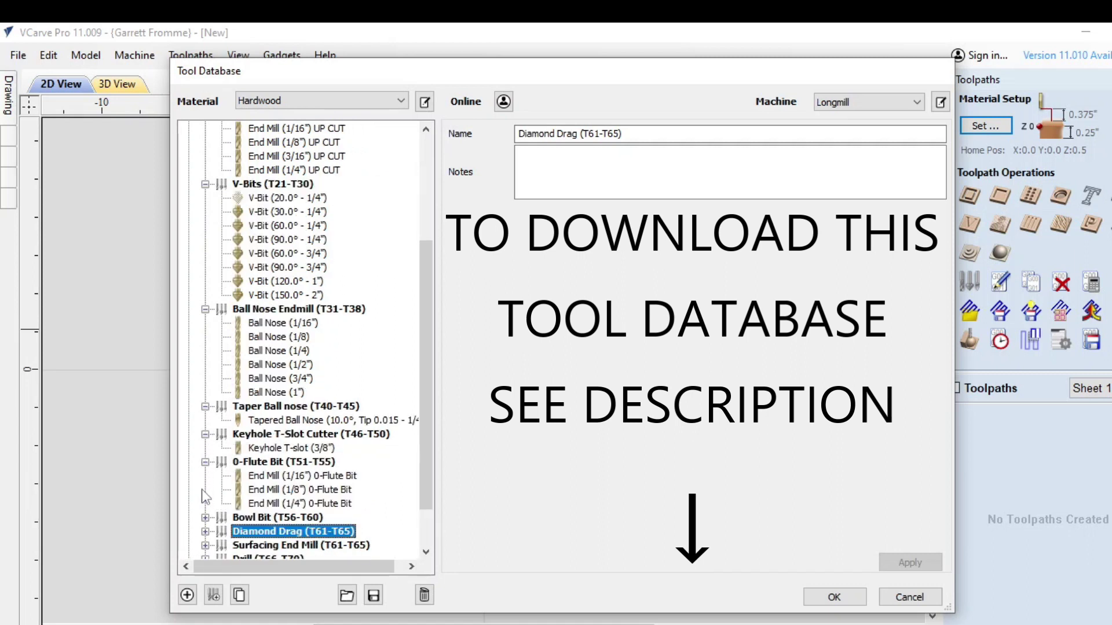
# Expand Bowl Bit through Drill, check the 1/8" Drill - Crib board drill (tool 66), then close the database.
pyautogui.scroll(-2, 205, 486)
pyautogui.click(205, 462)
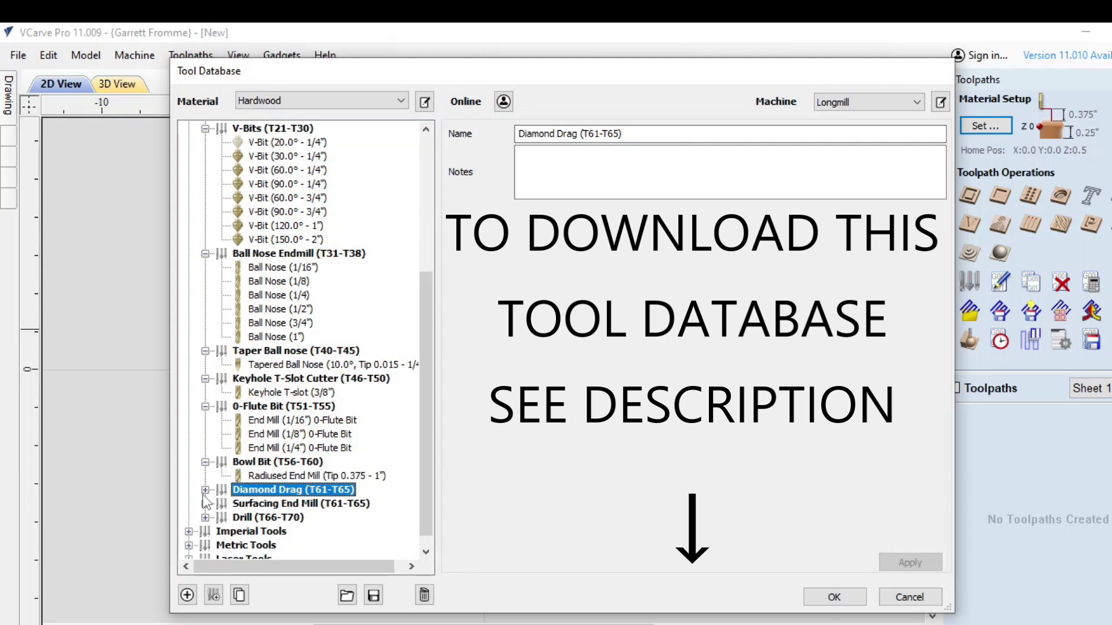
pyautogui.click(205, 490)
pyautogui.scroll(-1, 208, 506)
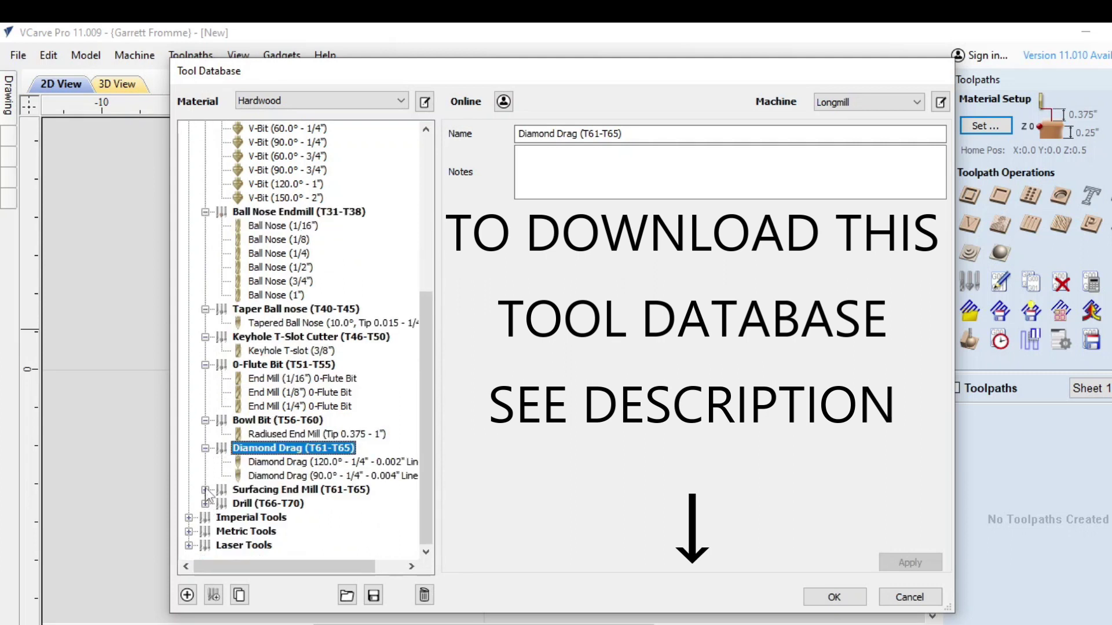
pyautogui.click(205, 489)
pyautogui.click(205, 518)
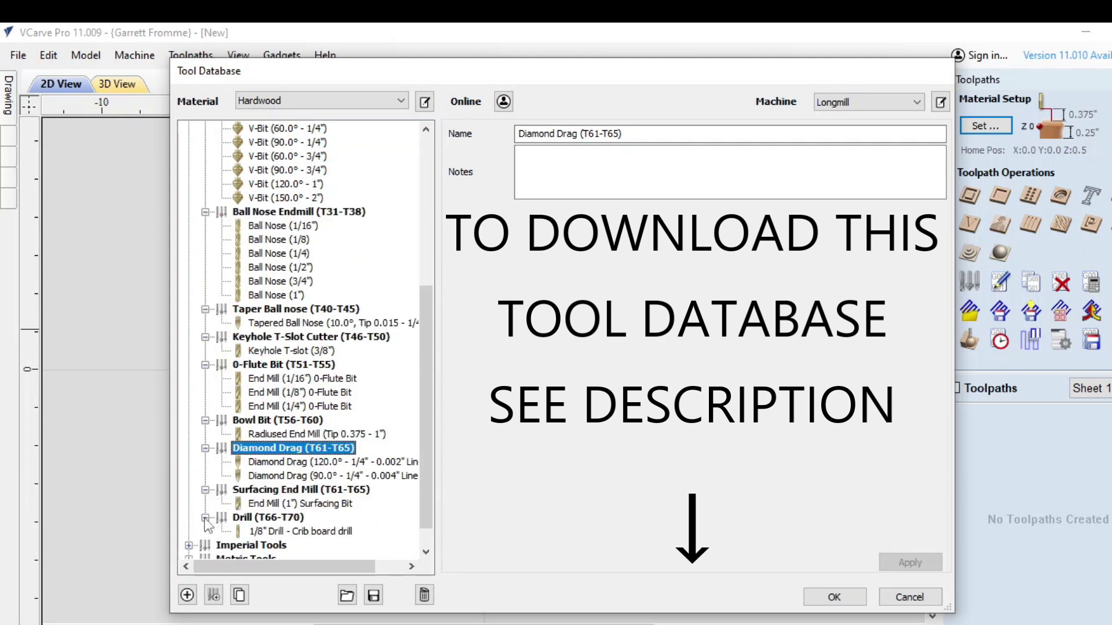
pyautogui.scroll(-1, 369, 365)
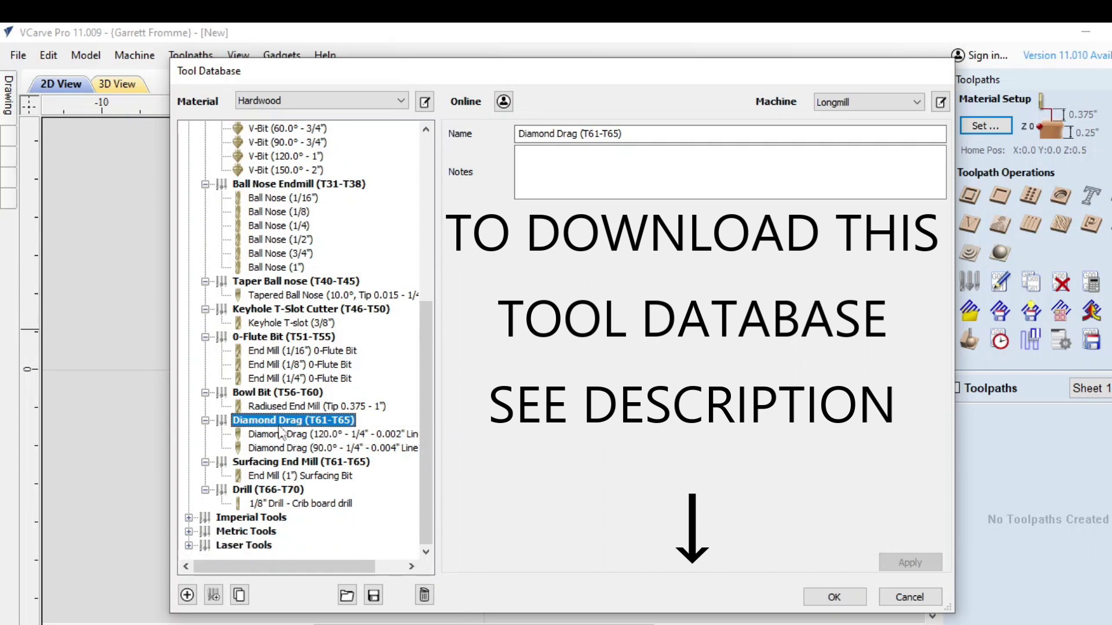
pyautogui.click(321, 505)
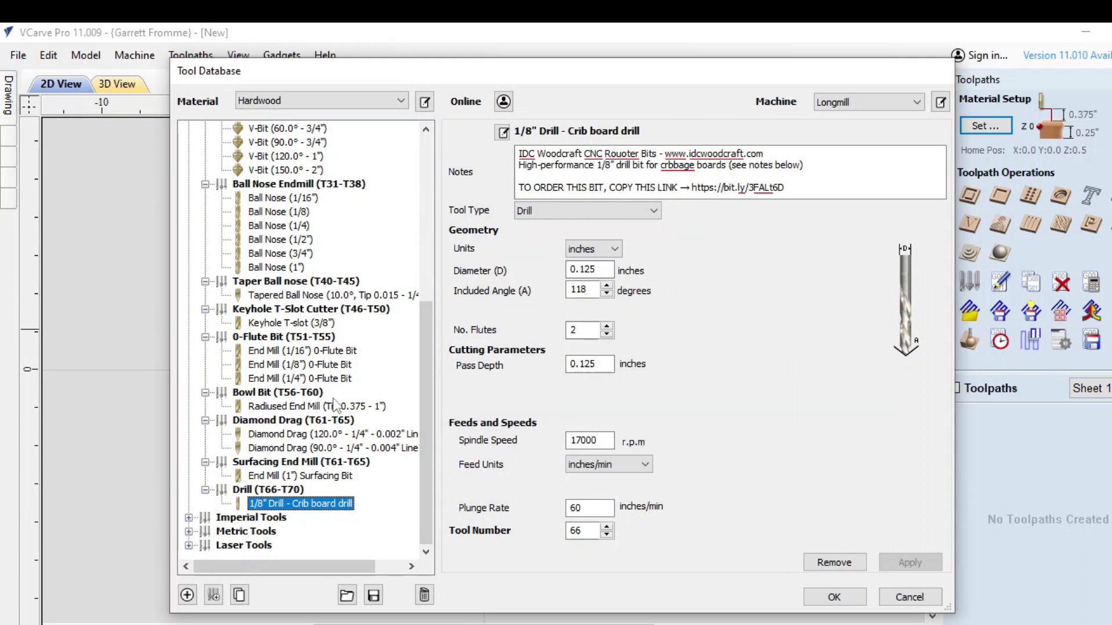
pyautogui.click(833, 597)
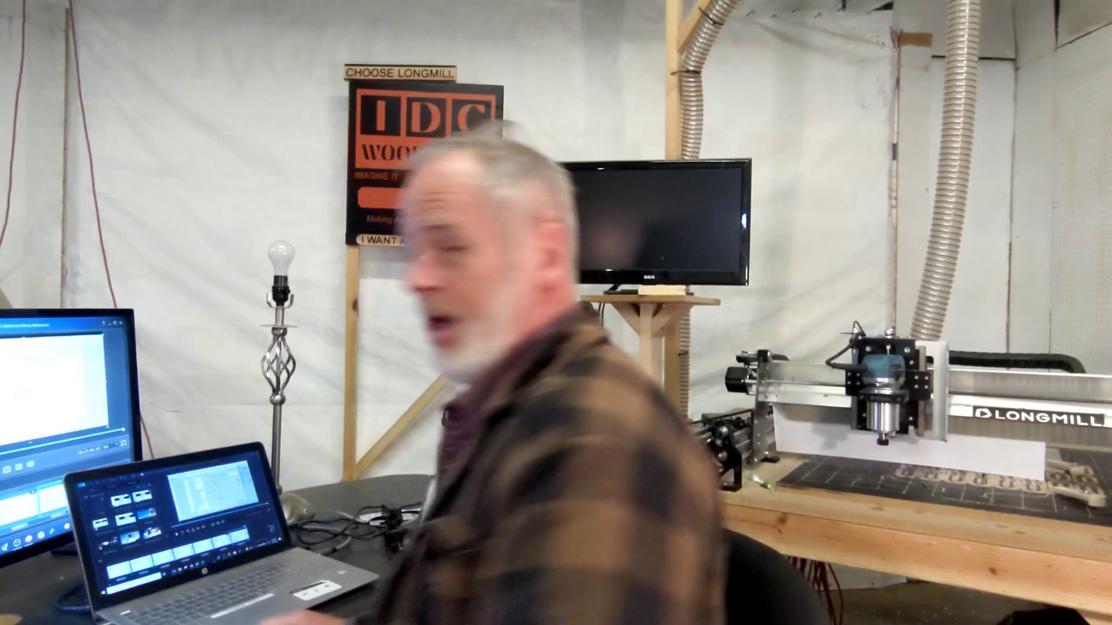